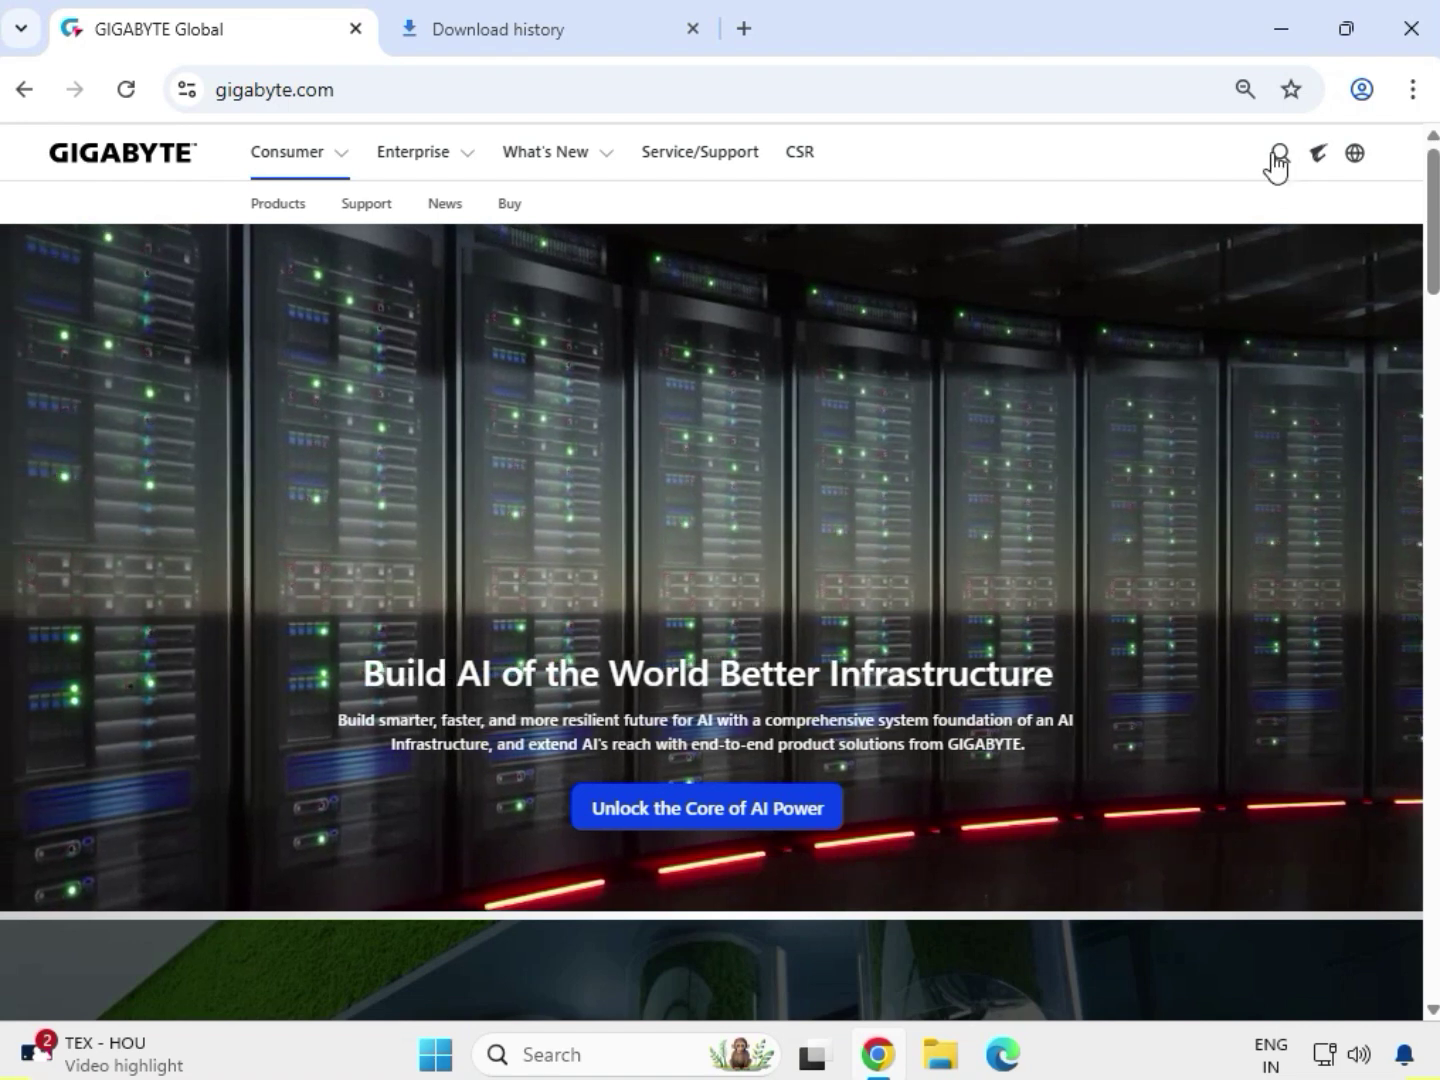
# Search the GIGABYTE site for "W480 VISION W", limit the results to products and open the W480 VISION W (rev. 1.0) page.
pyautogui.click(1278, 155)
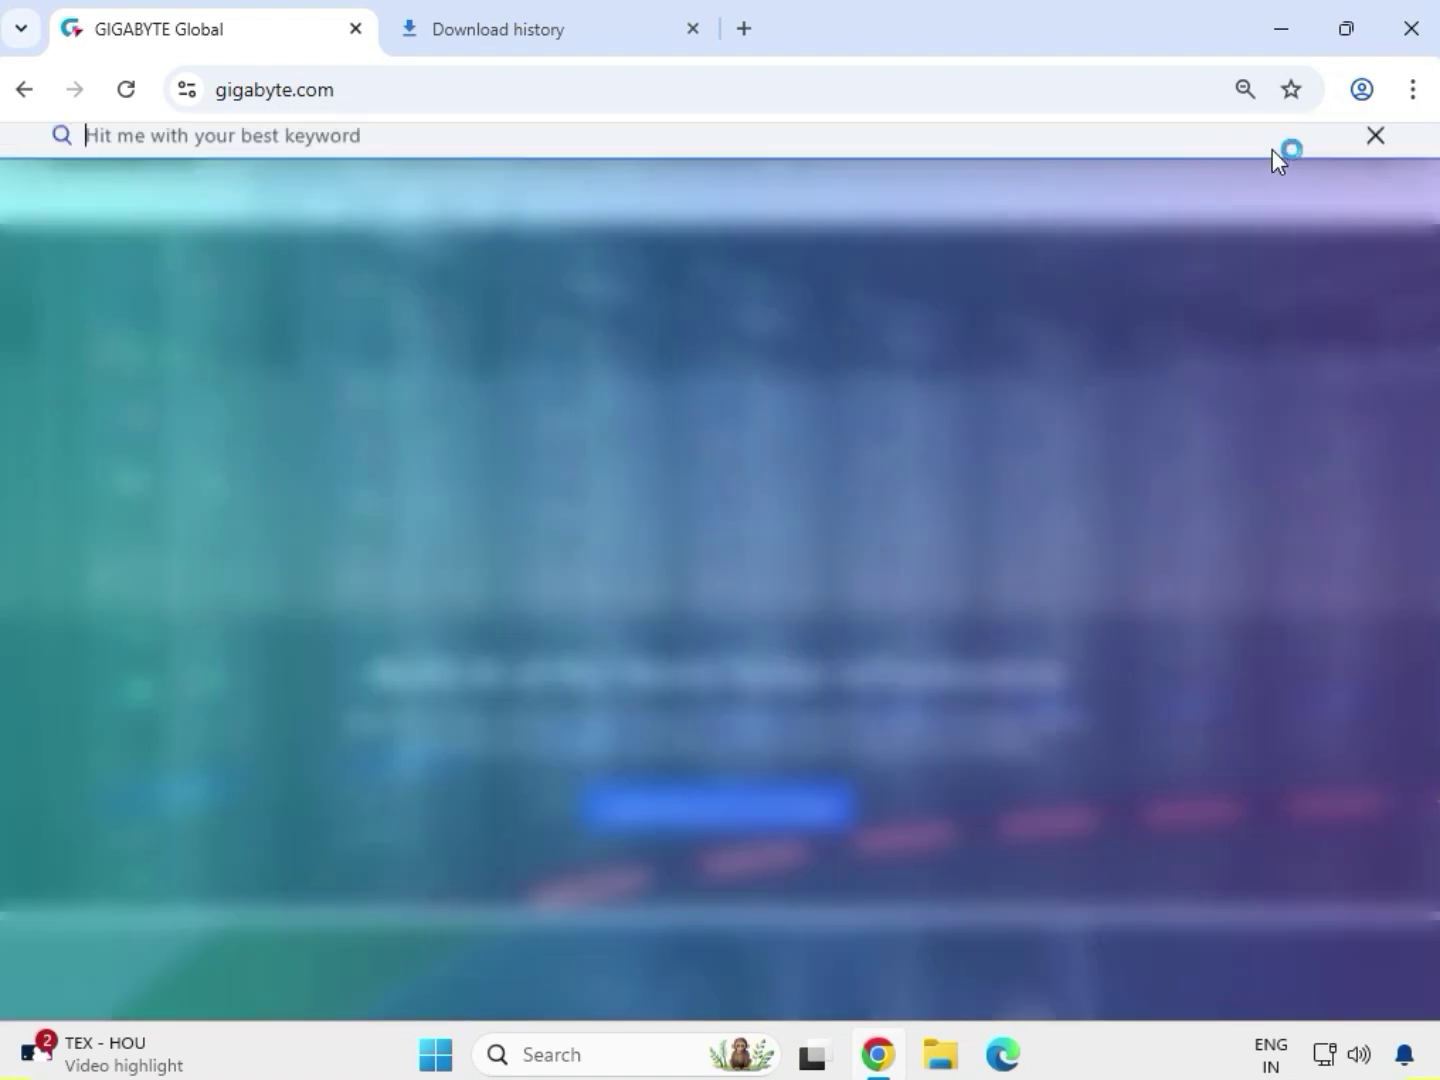
pyautogui.write('W480 VISION W')
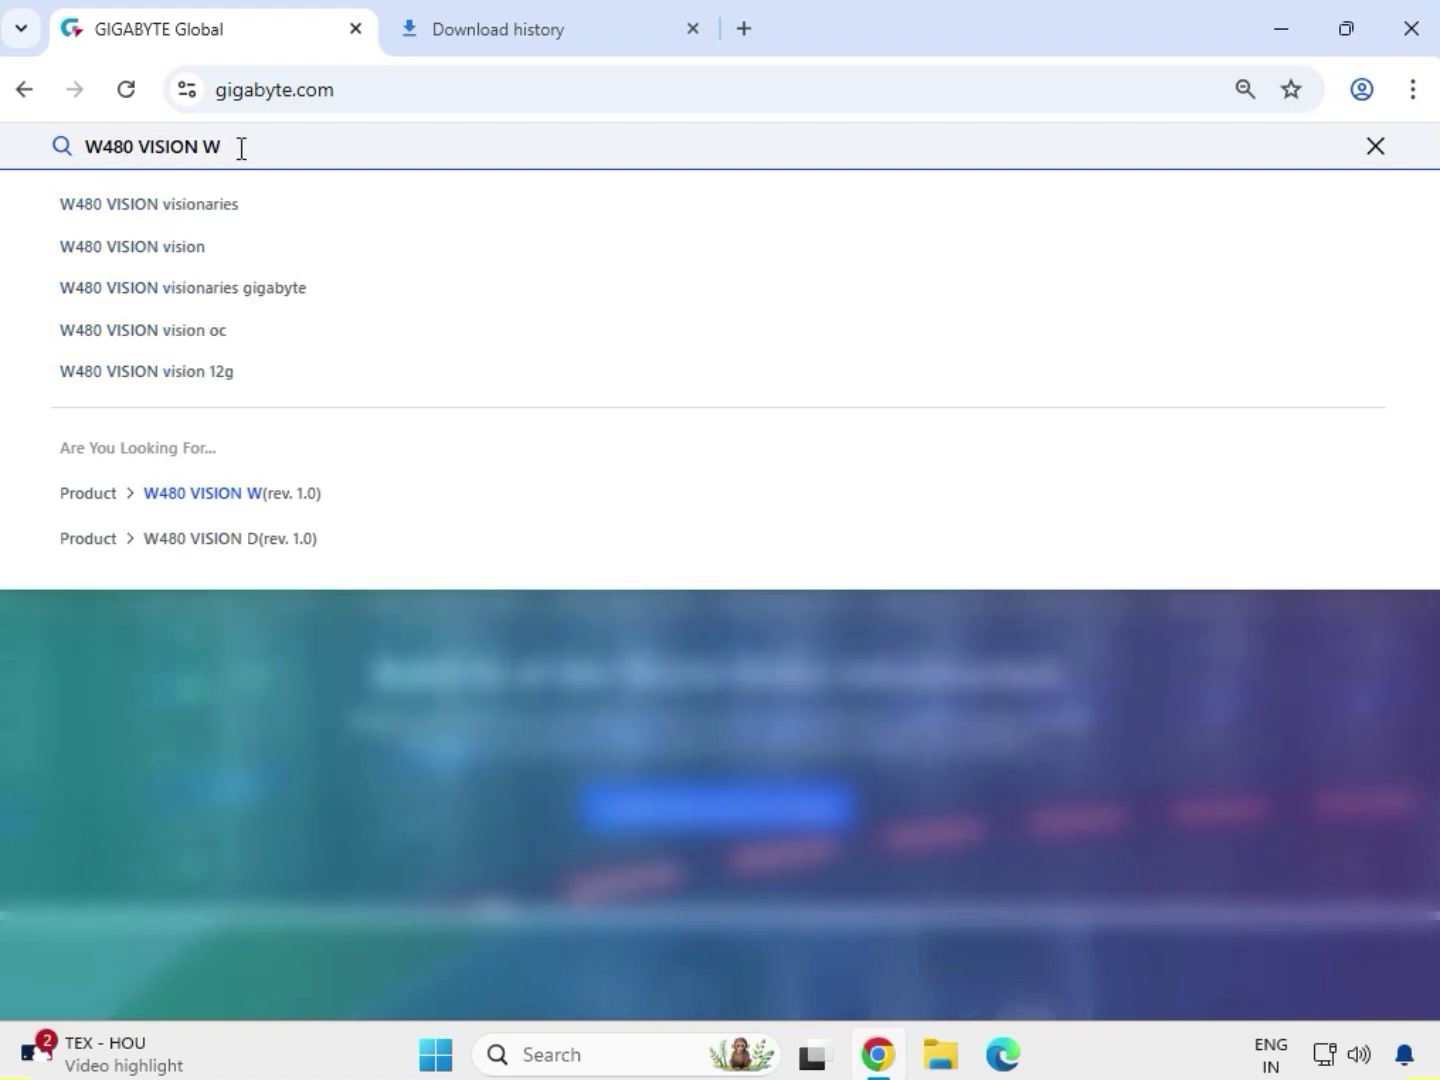
pyautogui.press('Return')
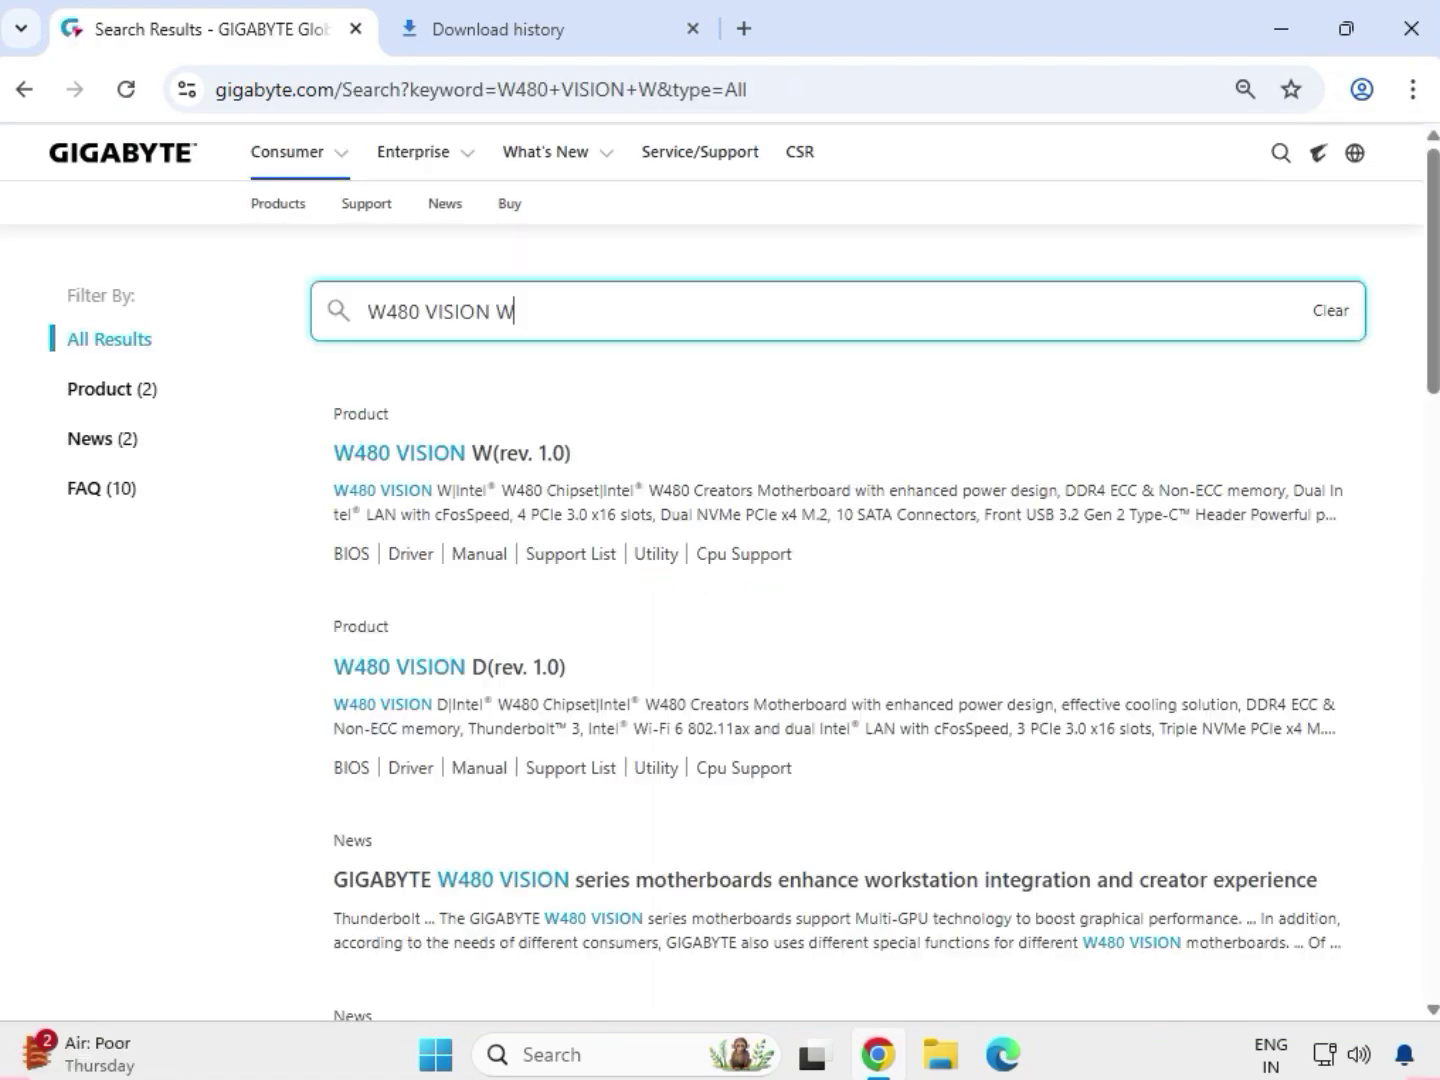
pyautogui.click(122, 390)
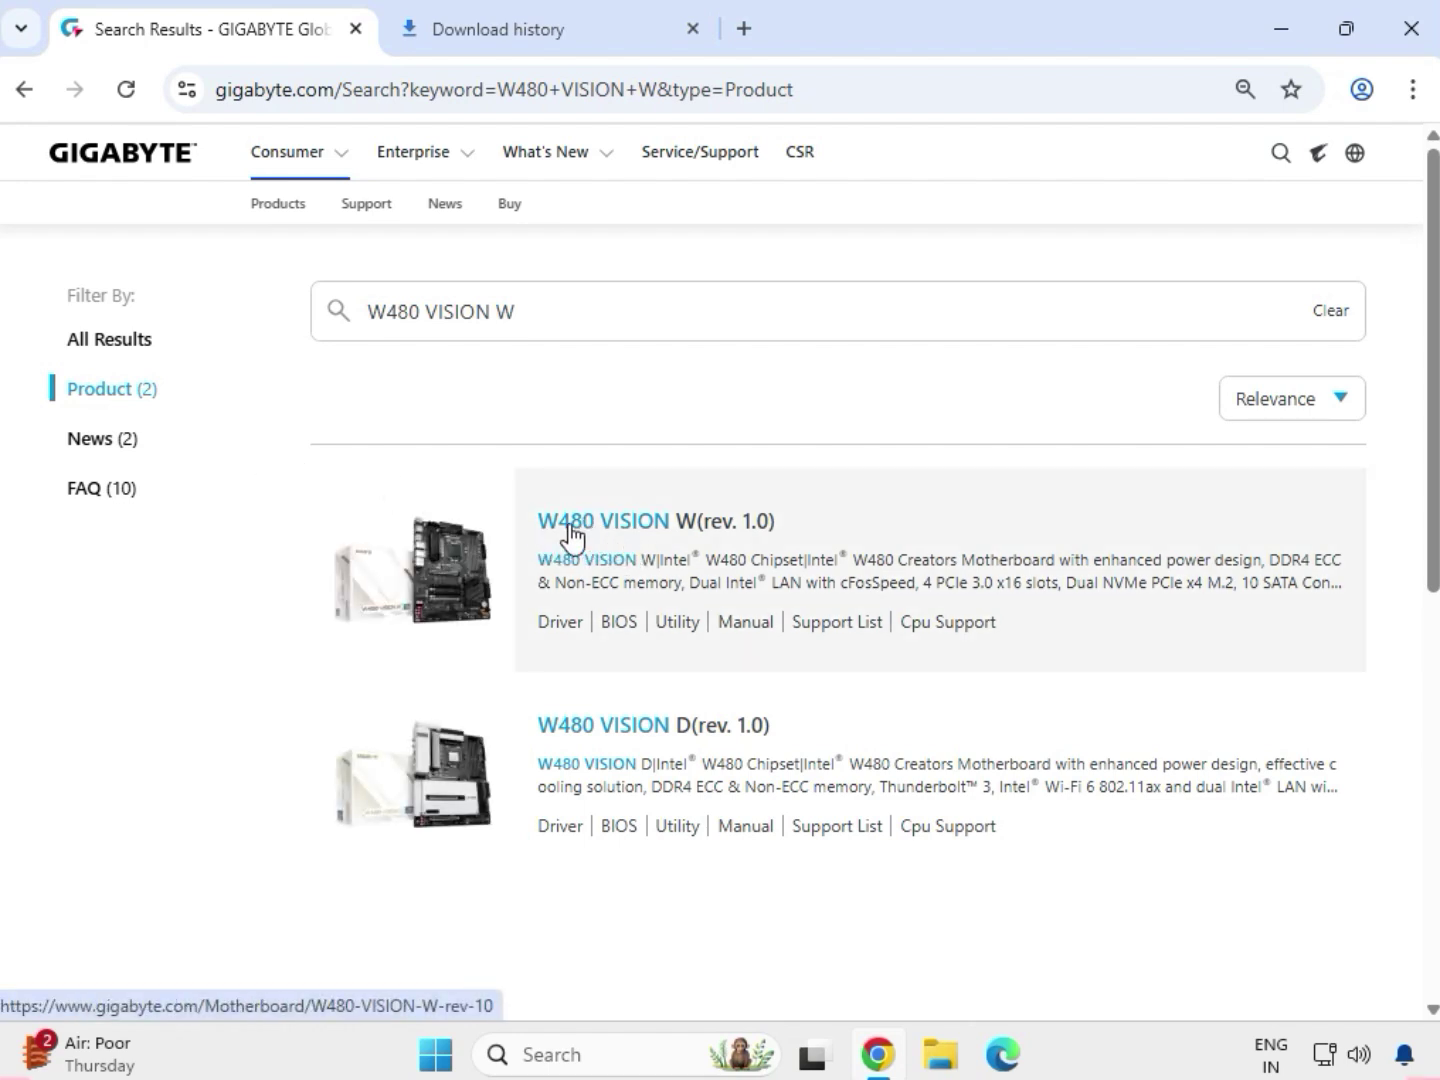
pyautogui.click(608, 530)
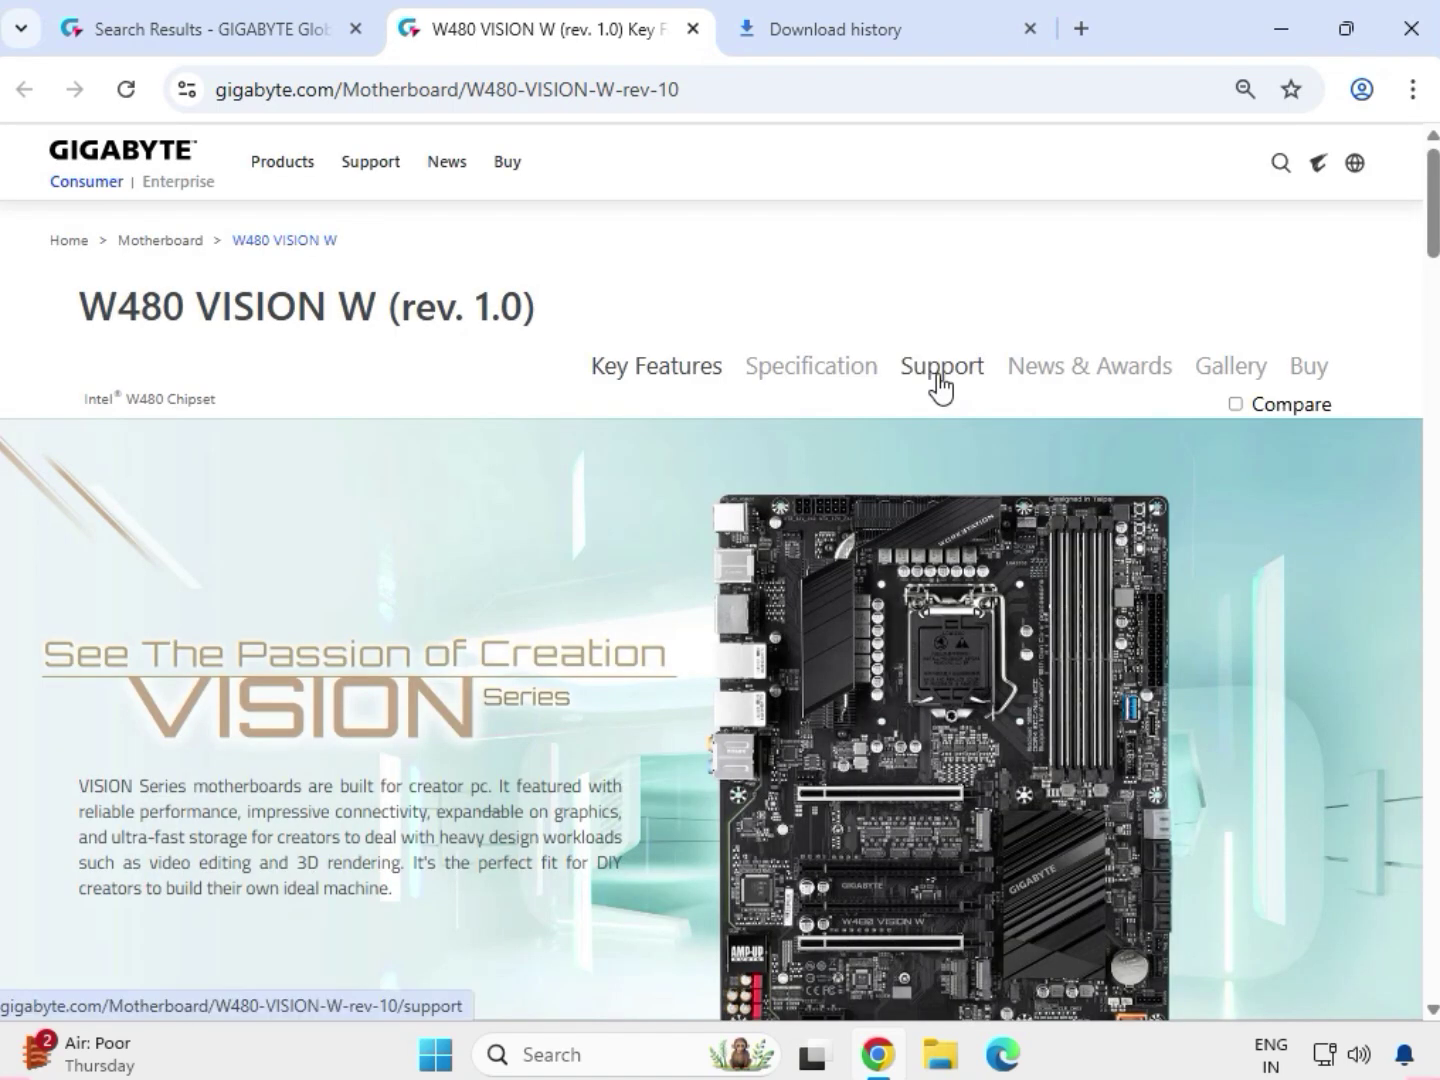
# Open the motherboard's support downloads and check the driver OS choices, keeping Windows 11 64bit.
pyautogui.scroll(-1, 801, 785)
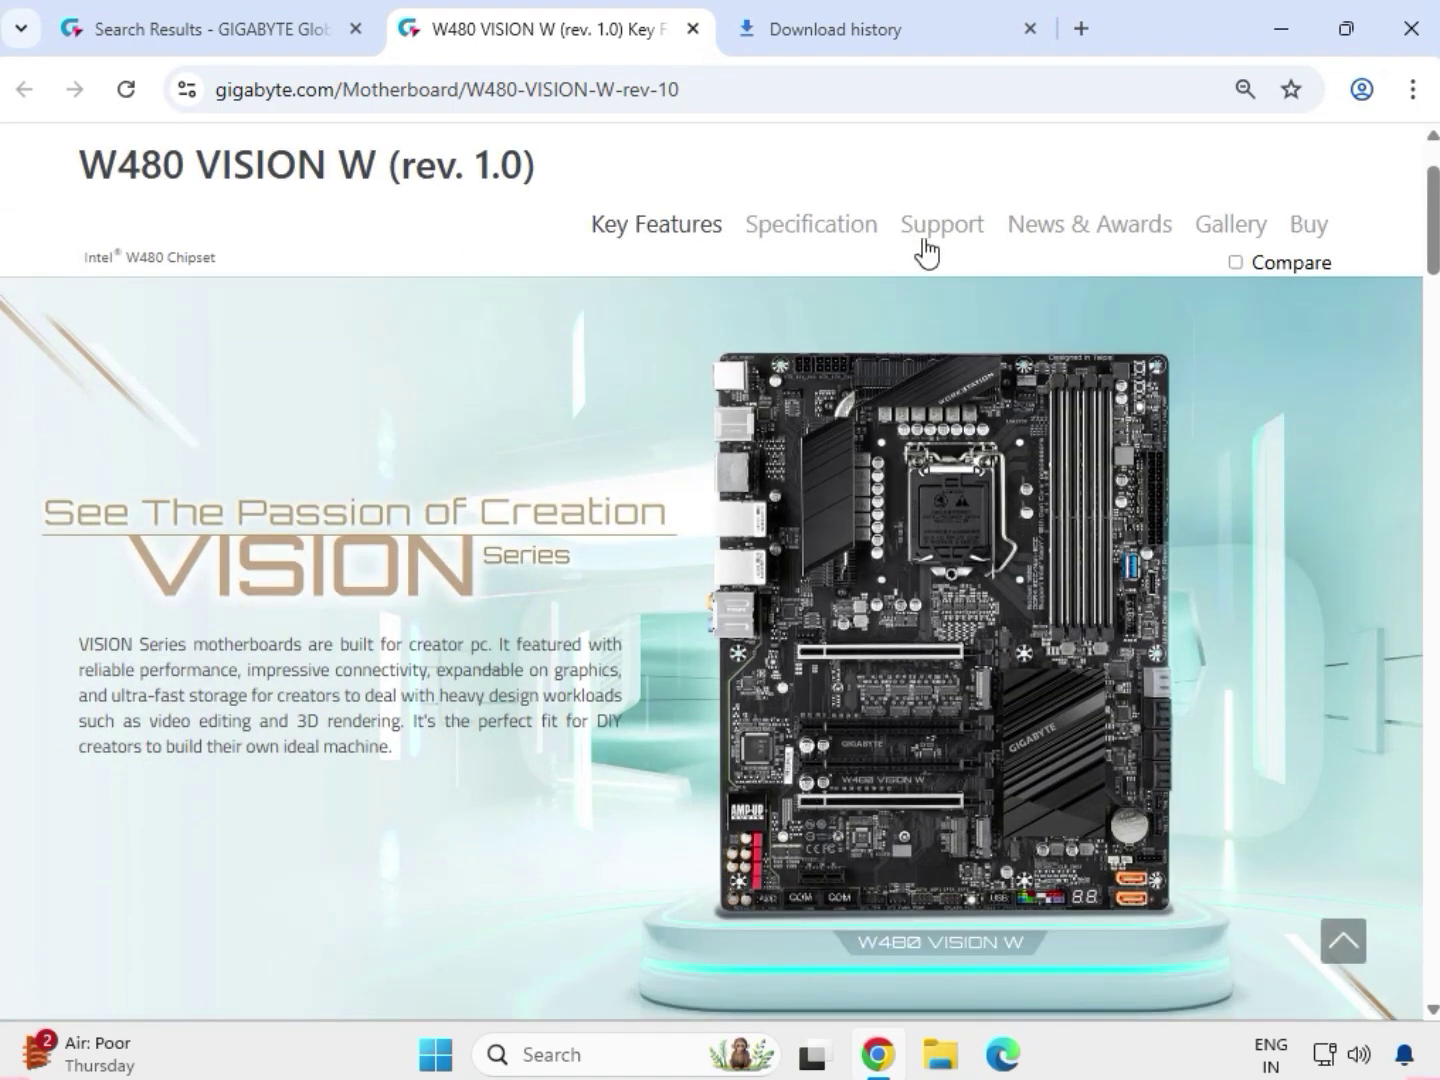
pyautogui.moveTo(903, 194); pyautogui.dragTo(911, 230)
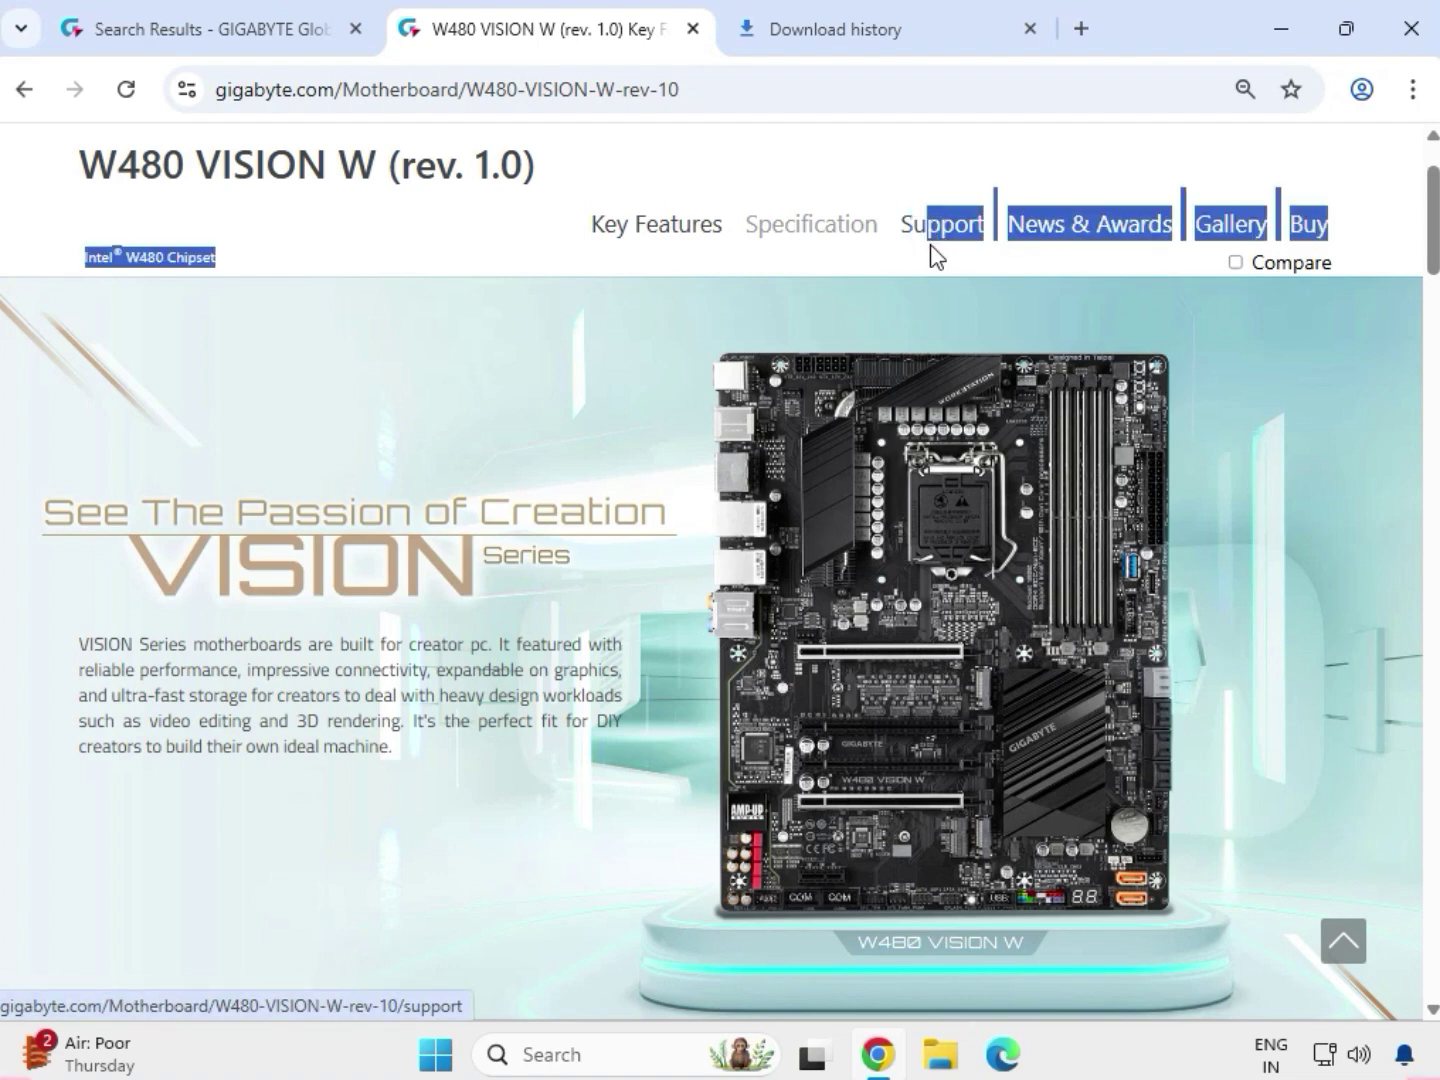
pyautogui.click(945, 235)
pyautogui.click(935, 240)
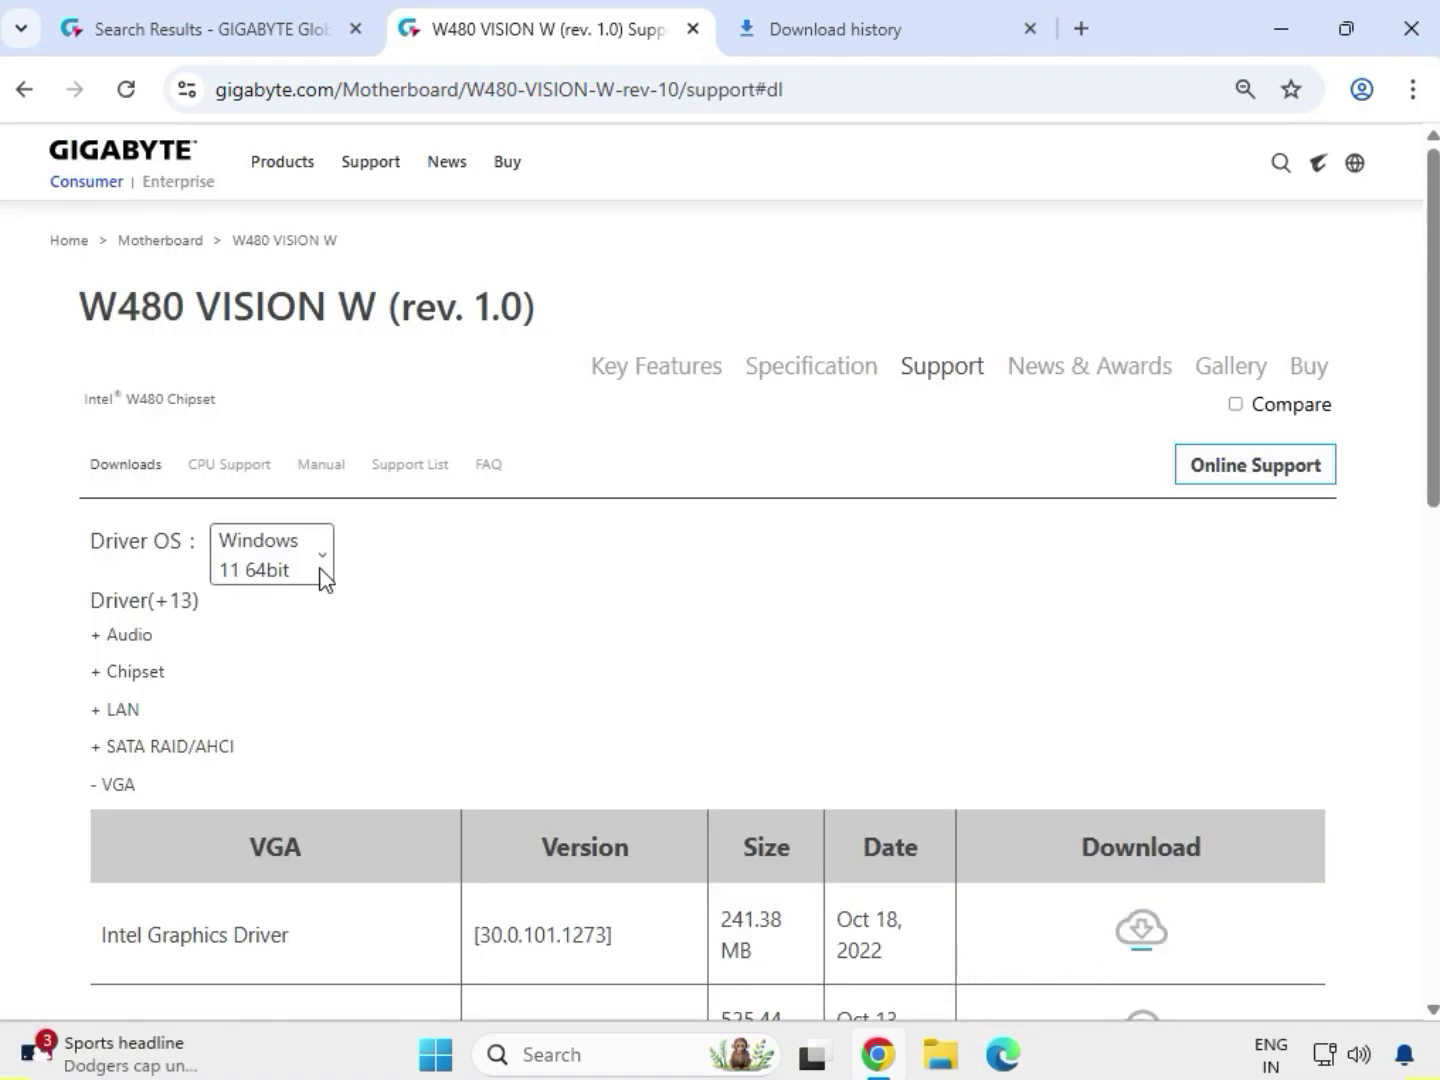
pyautogui.click(319, 570)
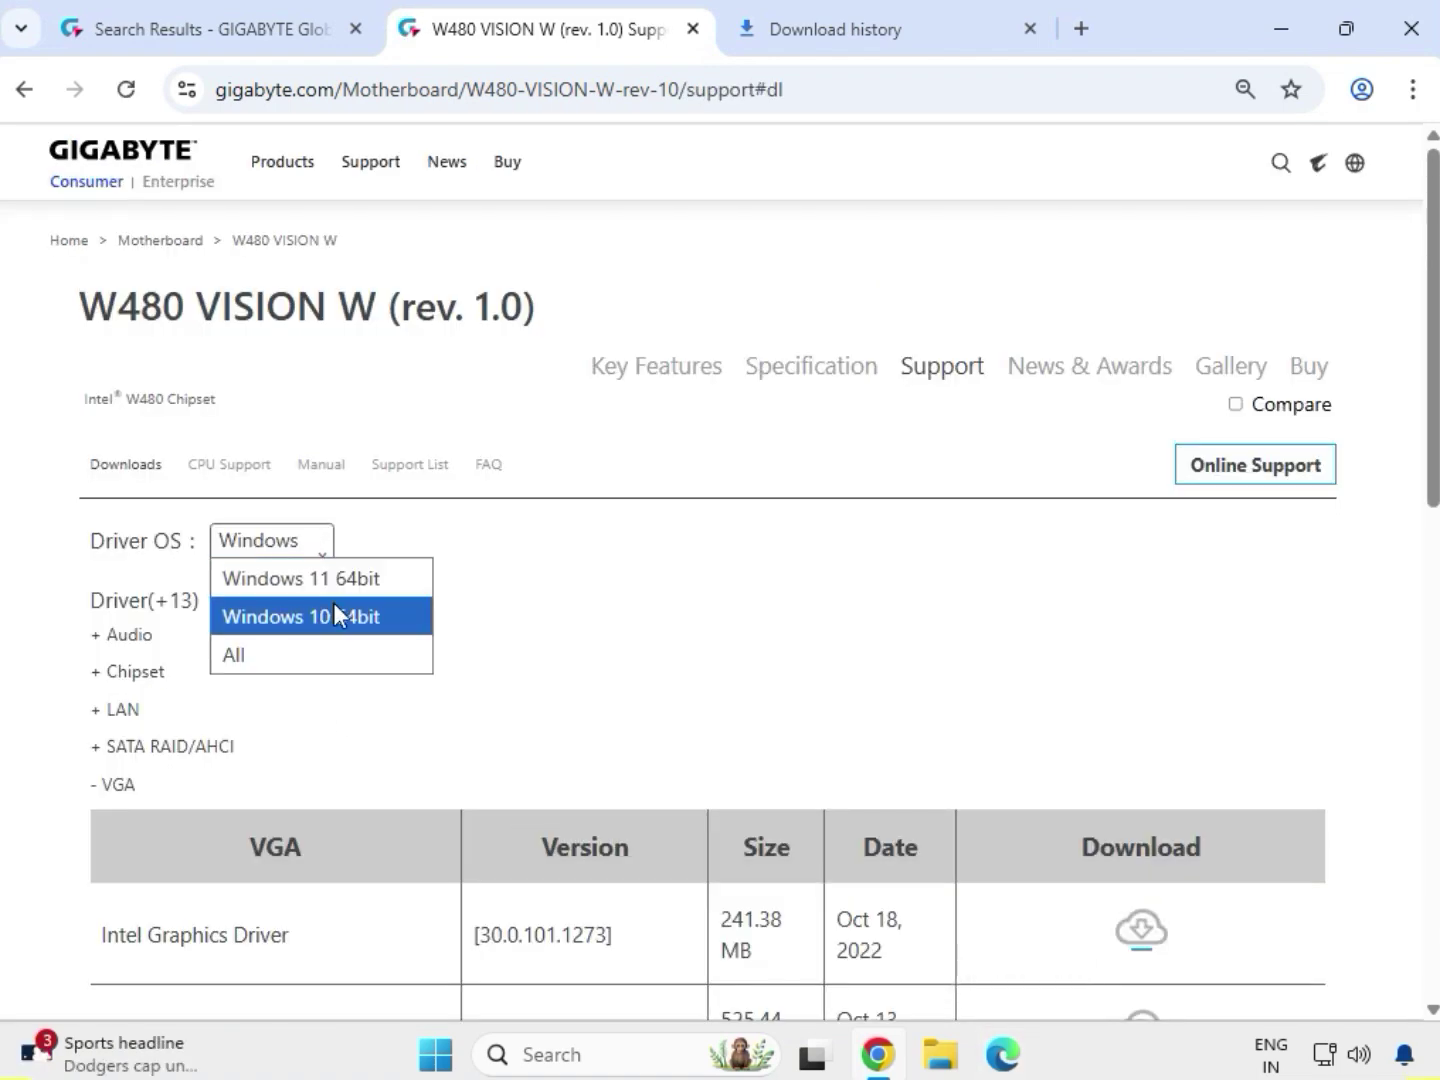
pyautogui.click(541, 607)
# Expand the Audio drivers and download the Realtek HD Audio Driver, version 6.0.9225.1.
pyautogui.moveTo(172, 651); pyautogui.dragTo(114, 648)
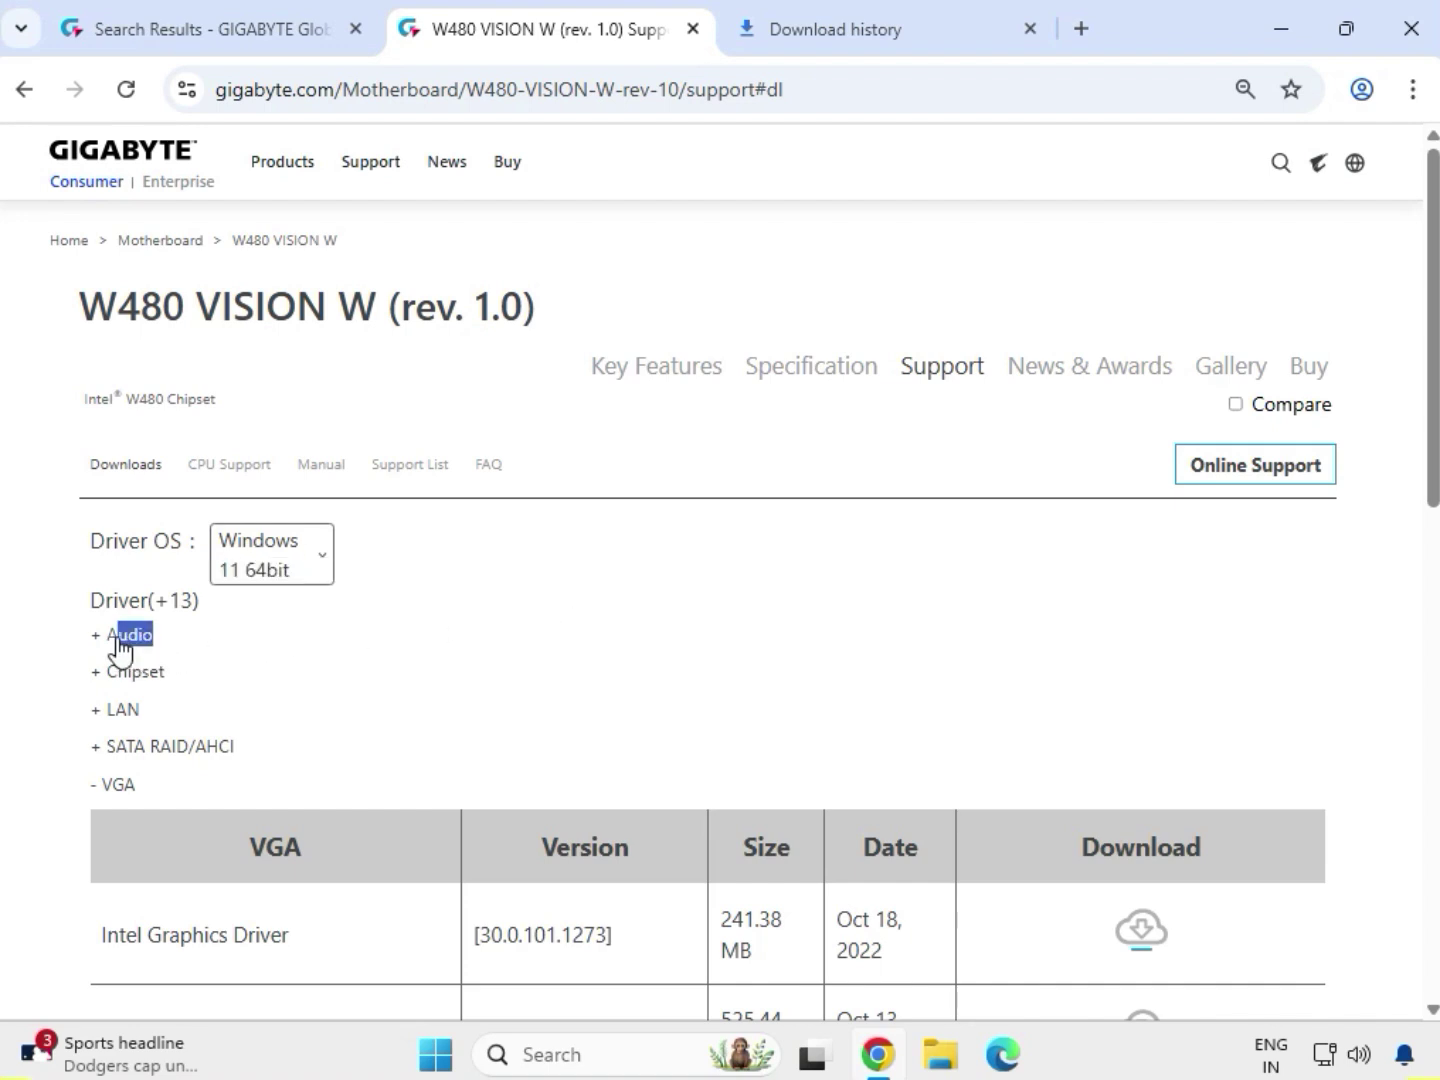
pyautogui.click(112, 648)
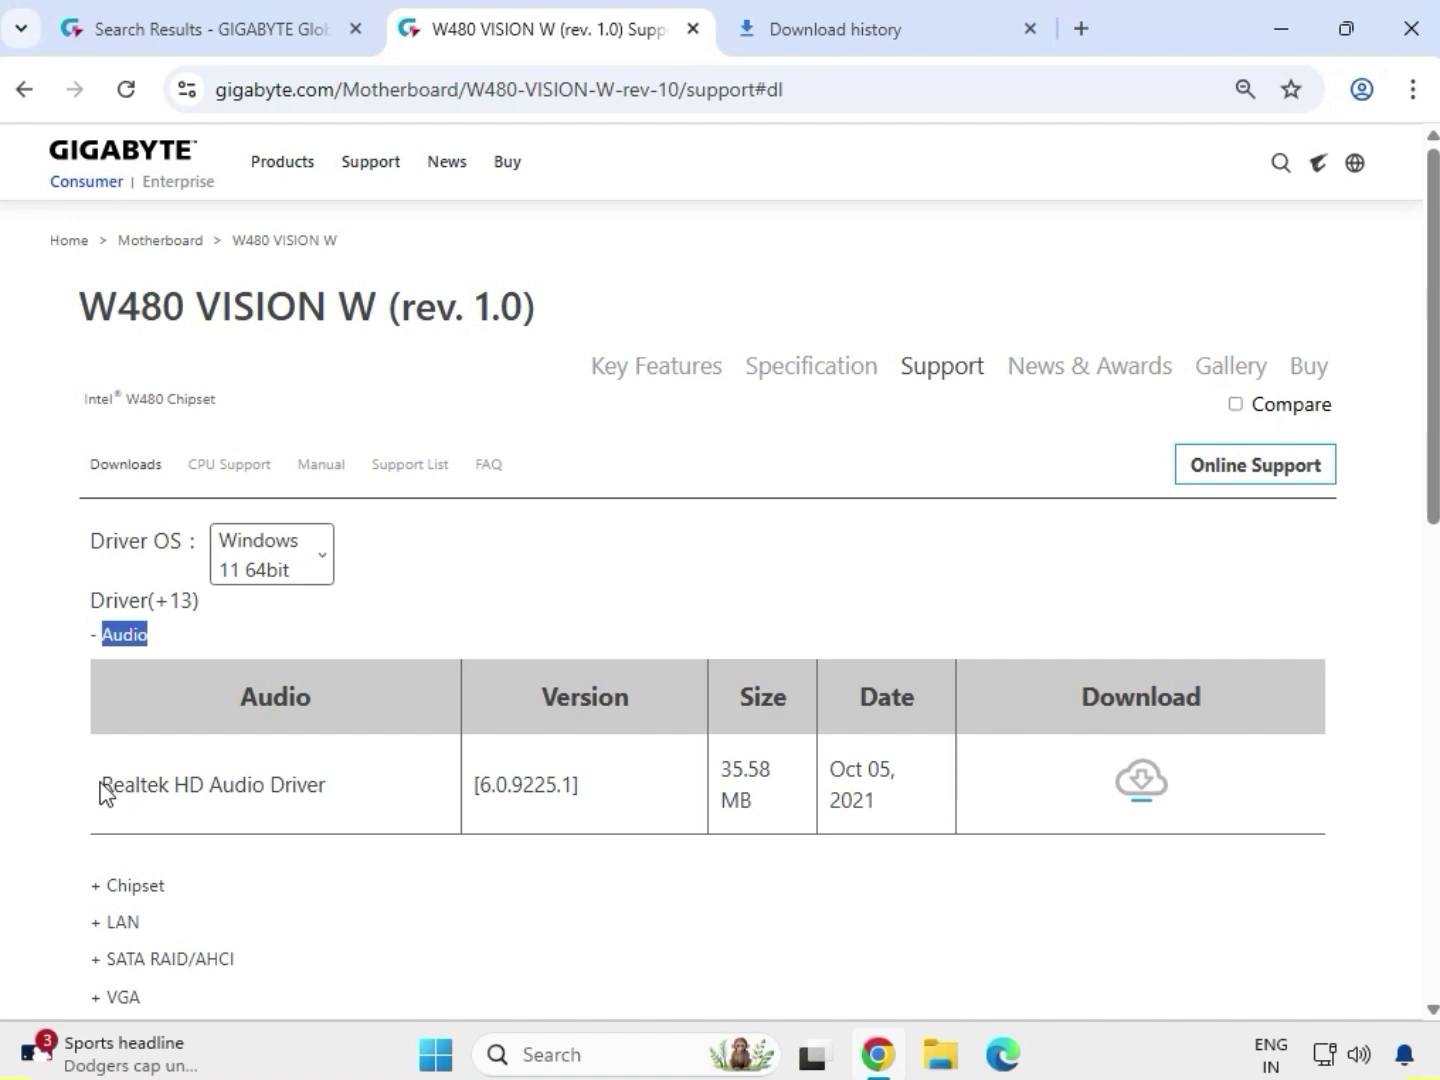
pyautogui.moveTo(104, 794); pyautogui.dragTo(1039, 808)
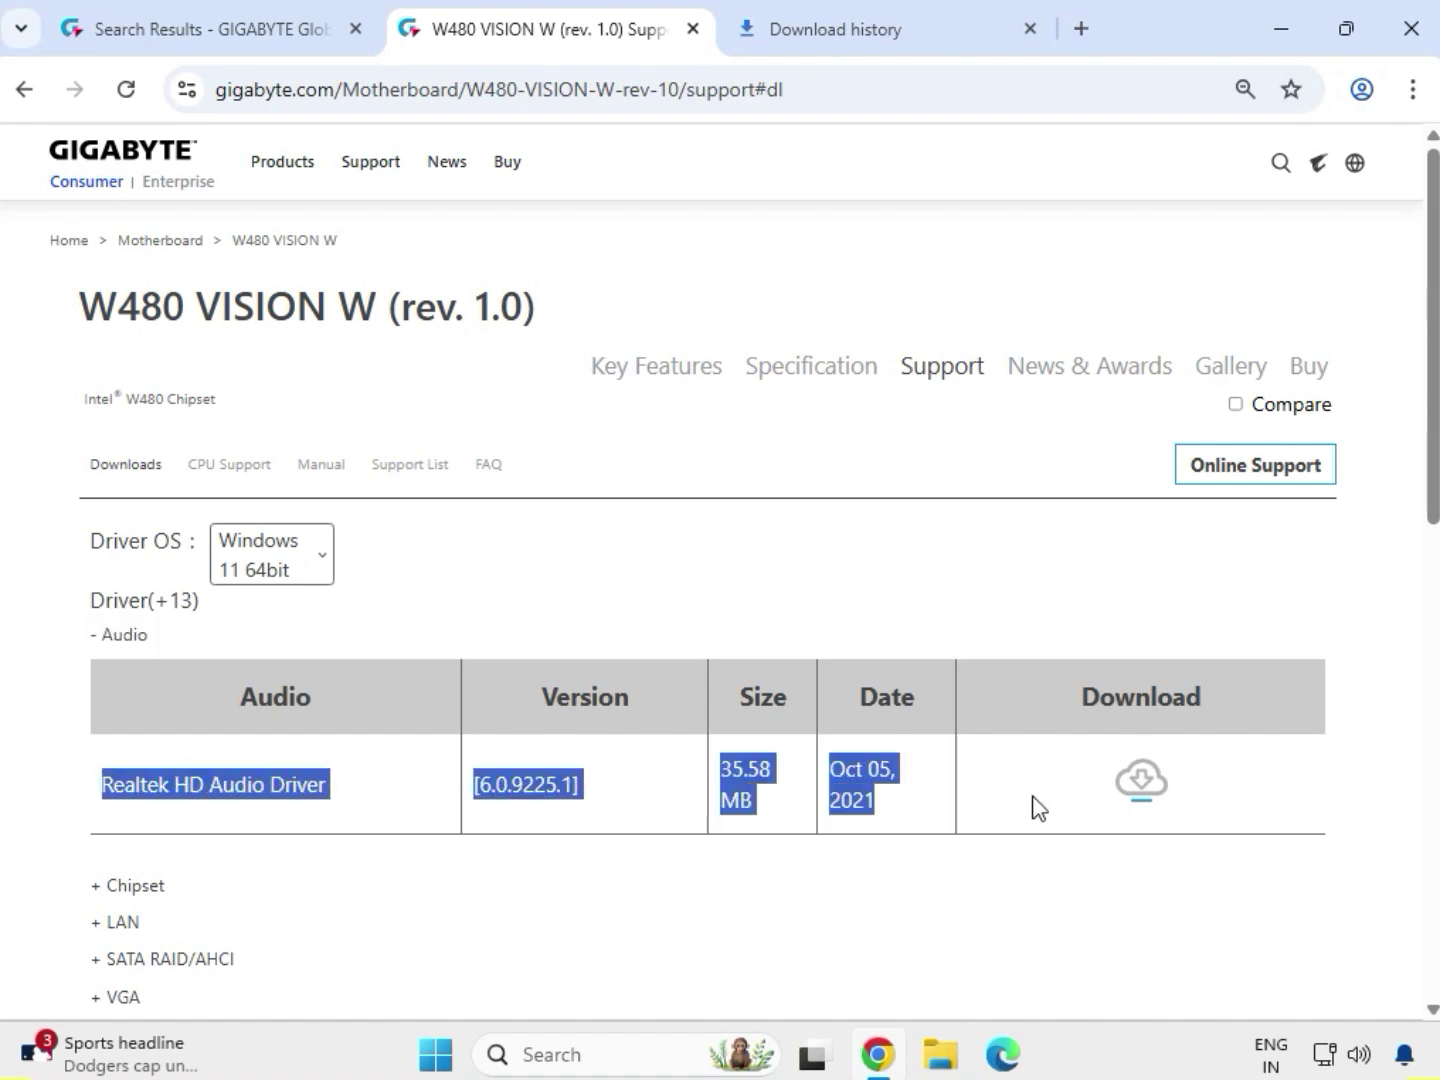
pyautogui.click(1141, 788)
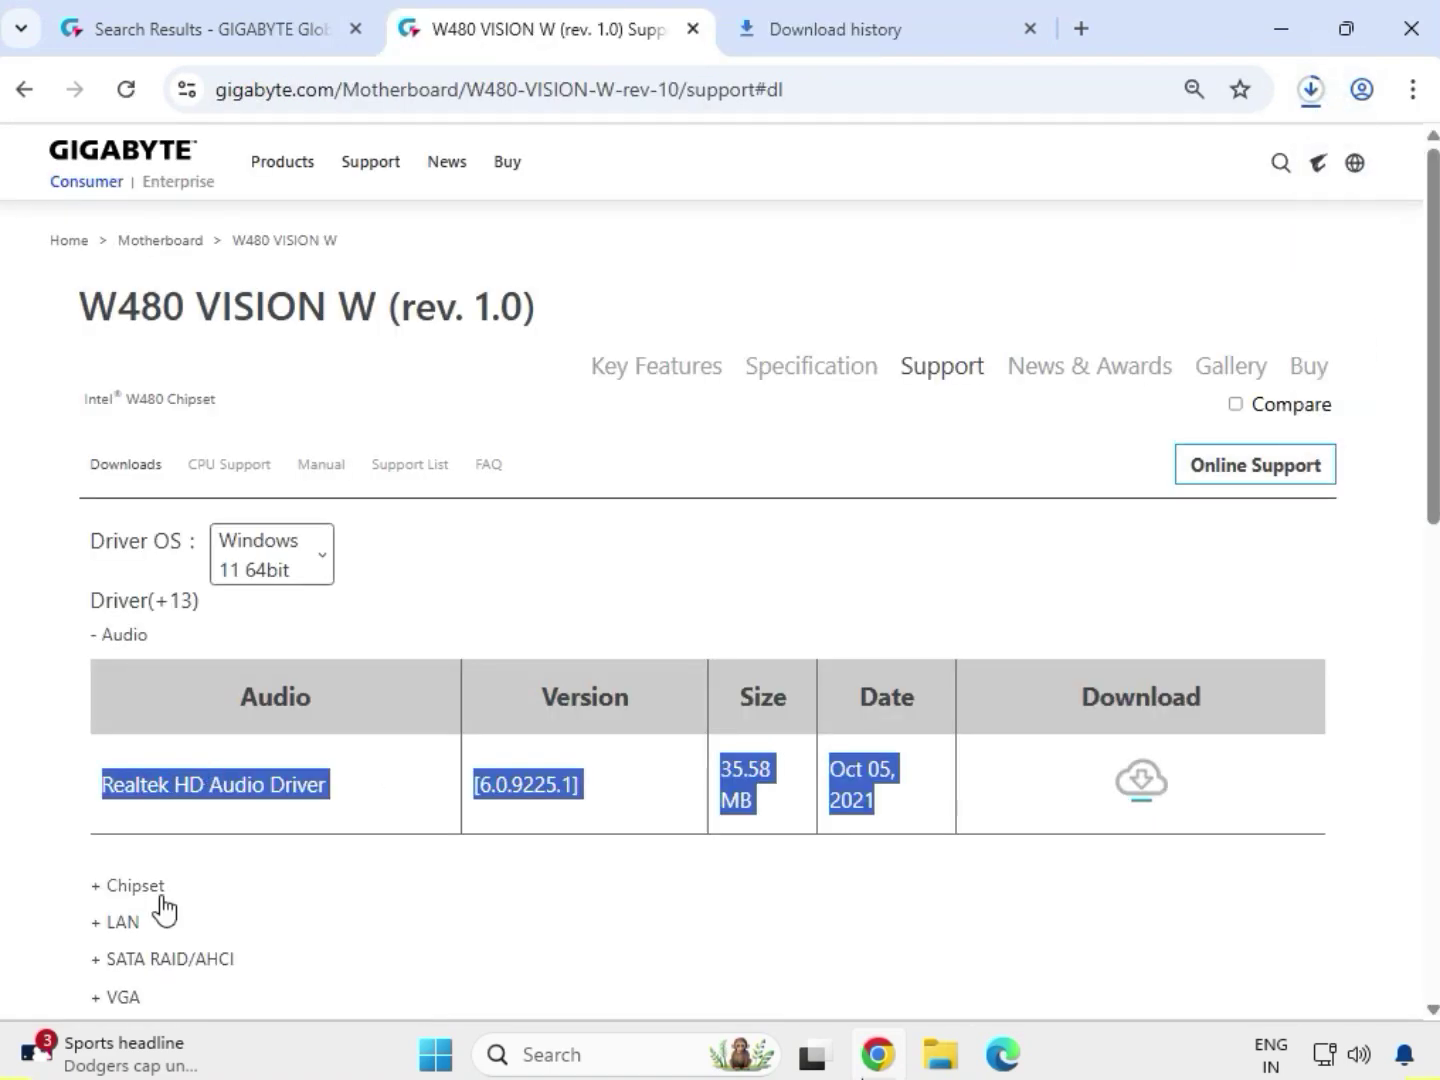
# From the Chipset drivers, download the 2.18 MB Intel Serial I/O driver and Intel INF installation version 10.1.18836.8283.
pyautogui.click(162, 888)
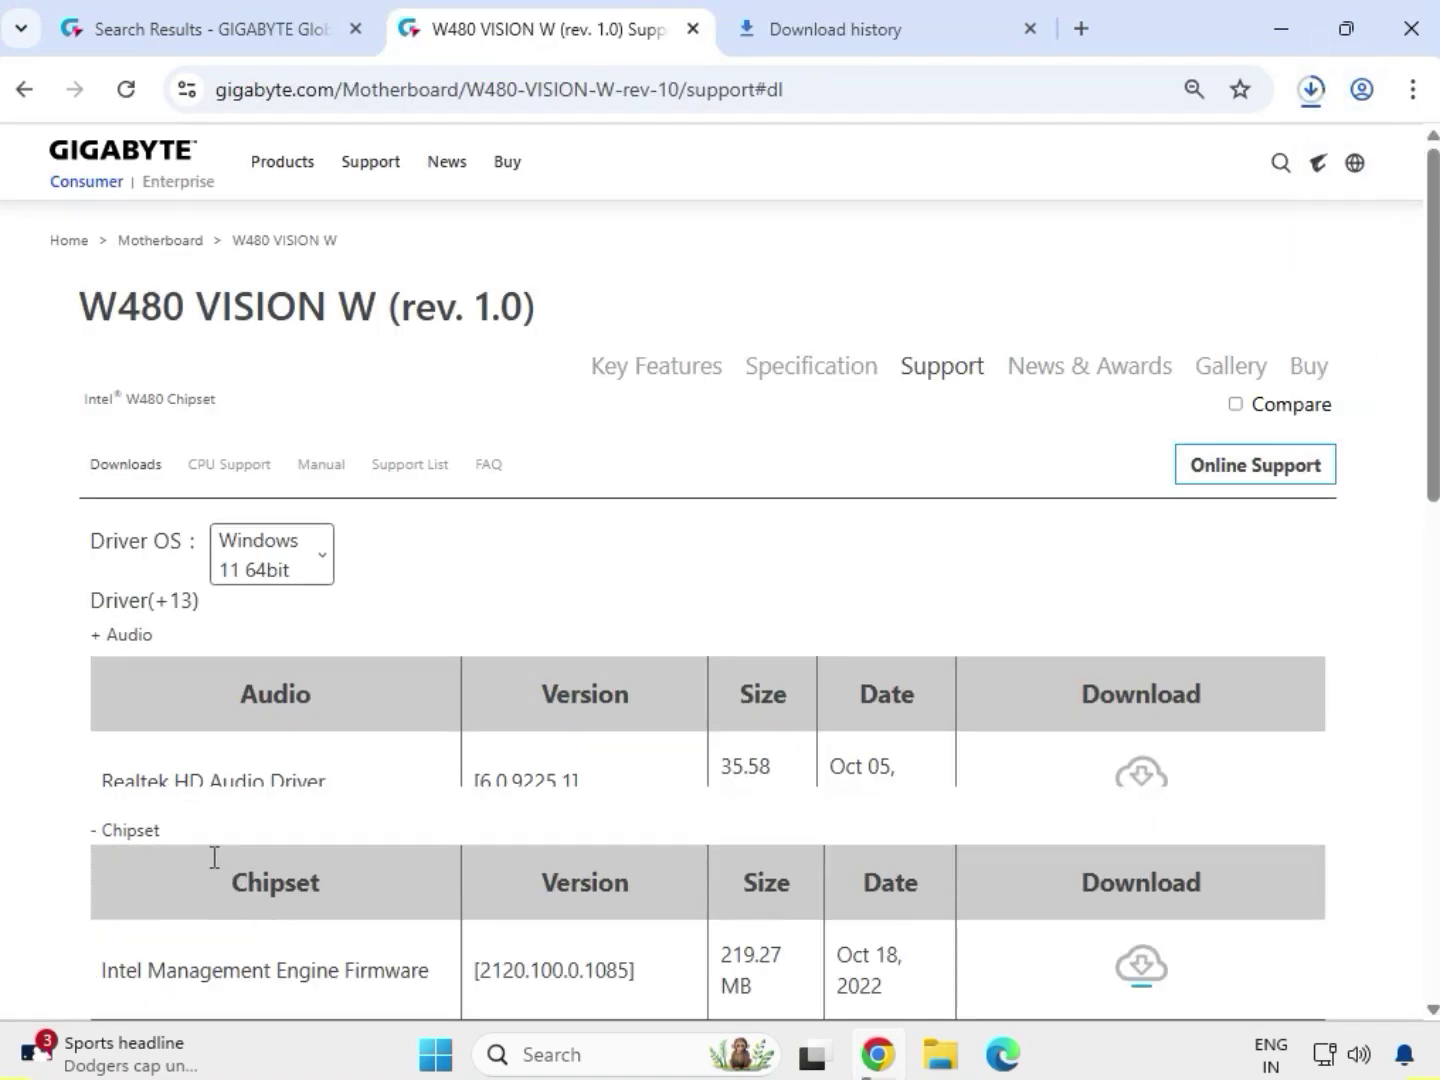
pyautogui.scroll(-5, 210, 855)
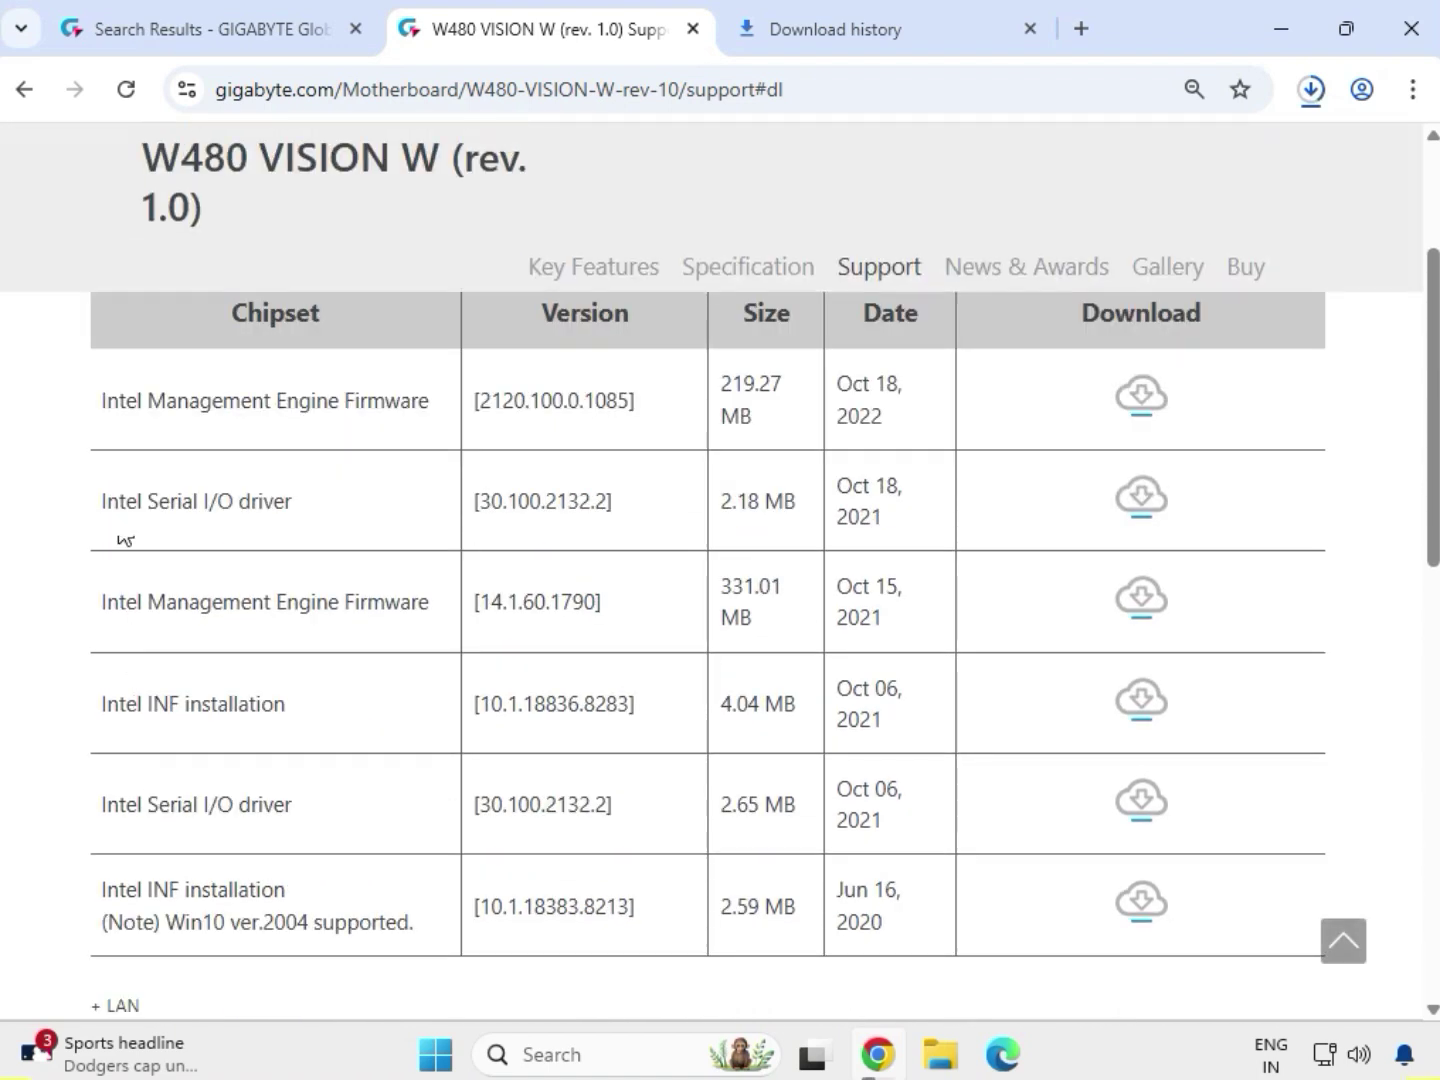
pyautogui.moveTo(105, 490); pyautogui.dragTo(312, 502)
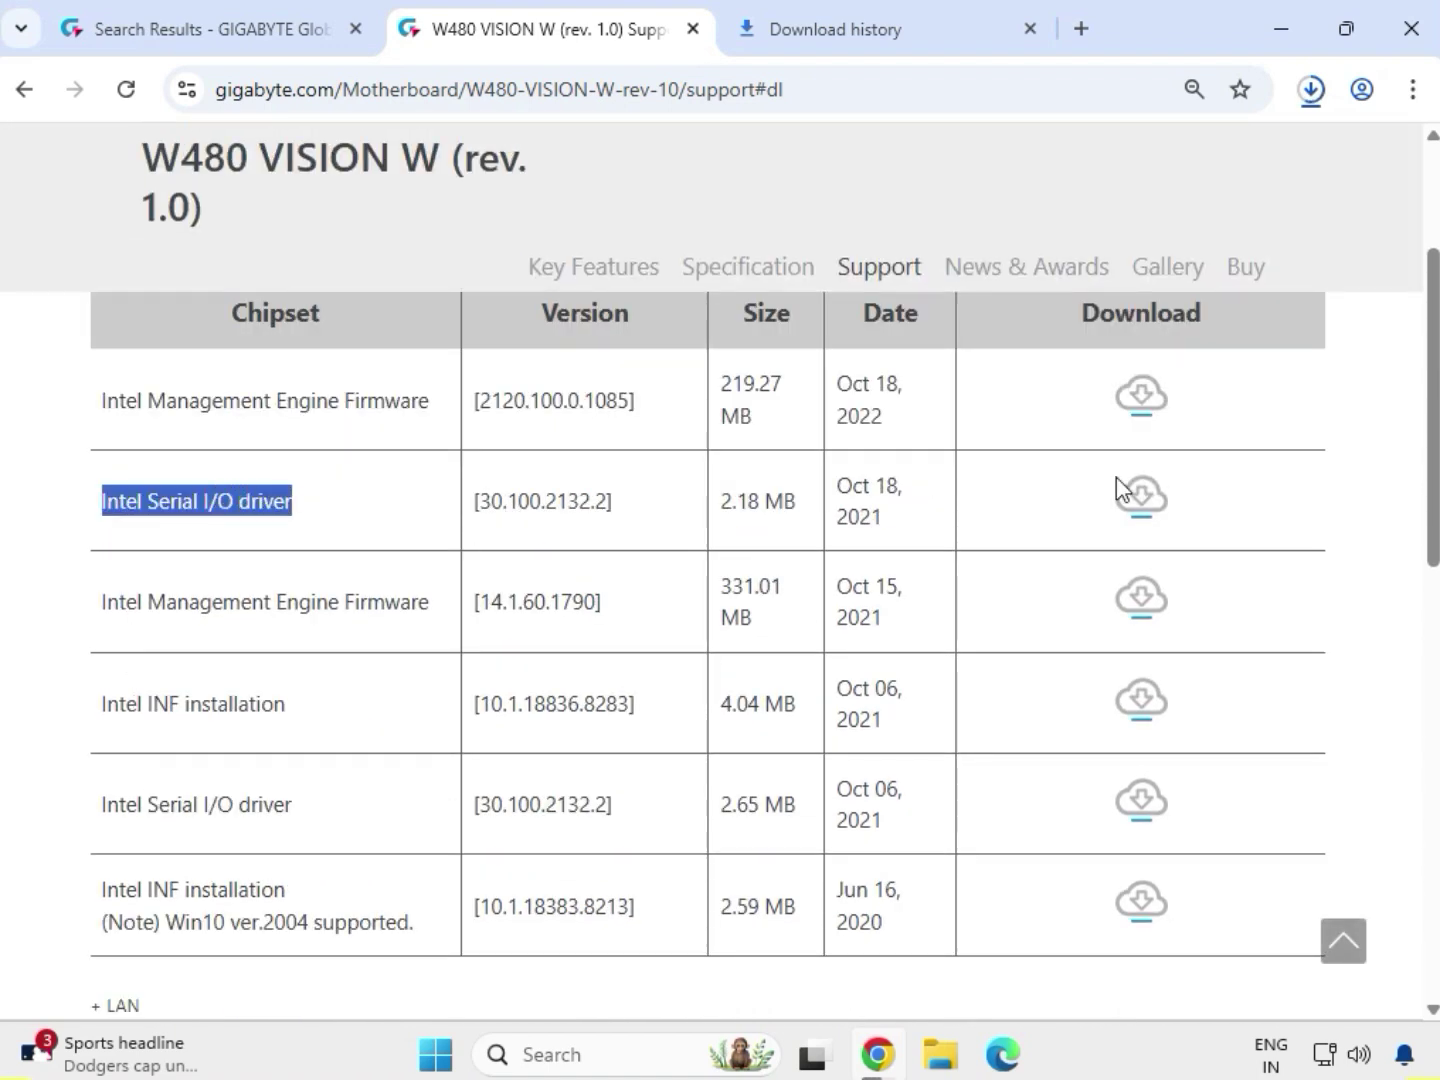
pyautogui.click(1141, 498)
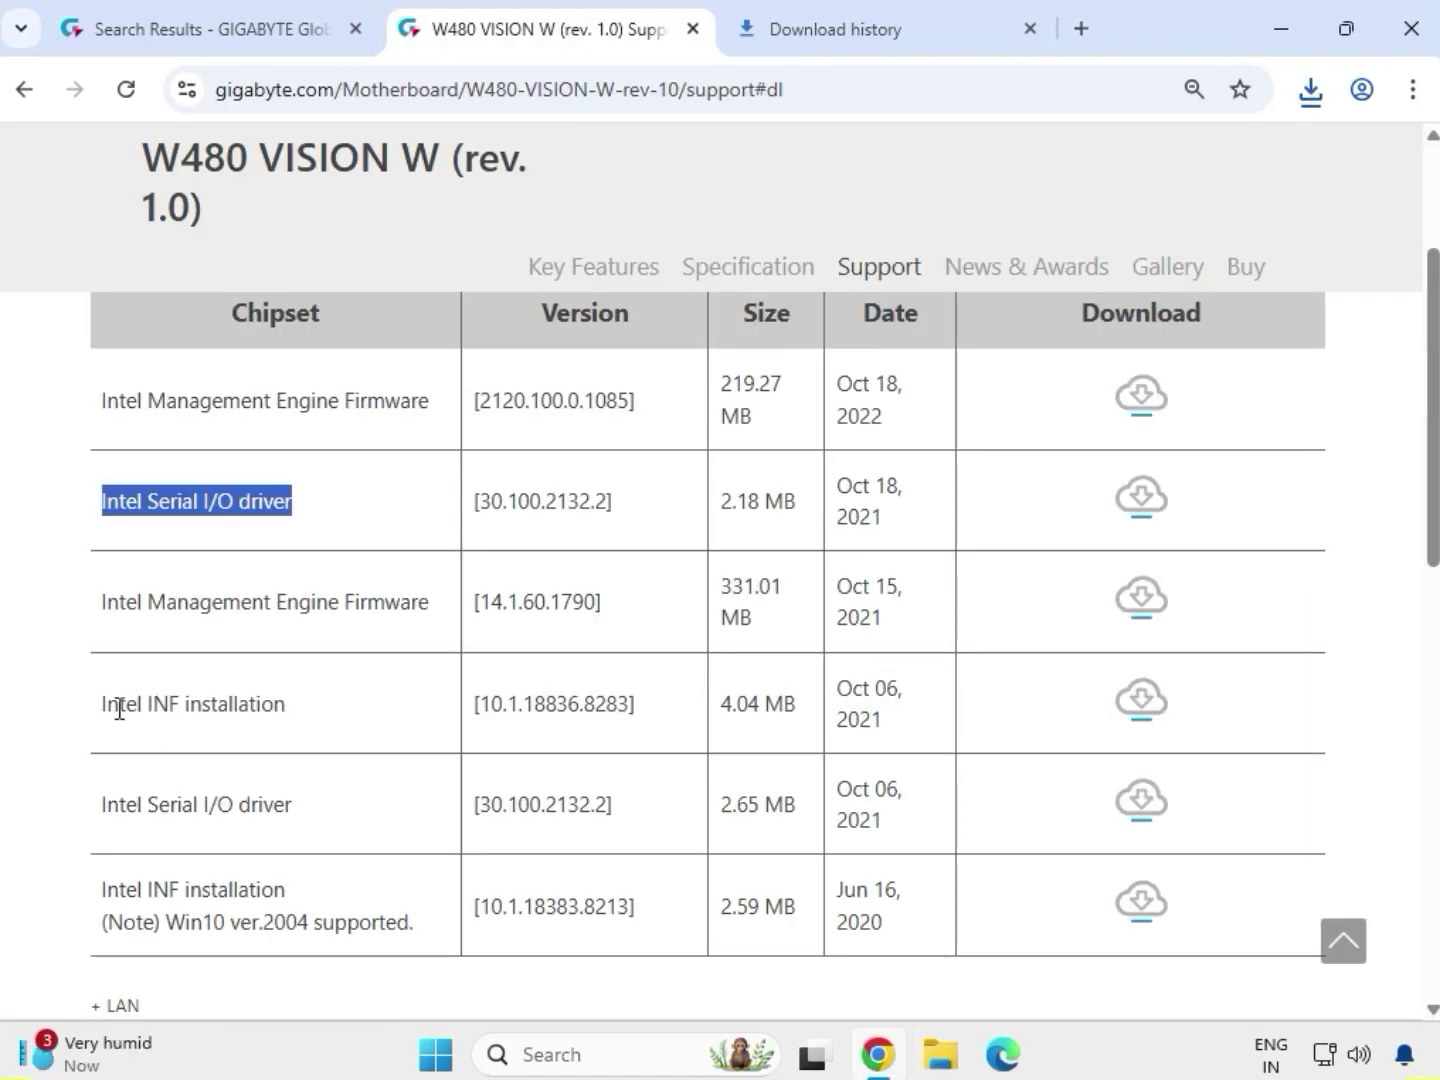
pyautogui.moveTo(119, 709); pyautogui.dragTo(288, 707)
pyautogui.click(1141, 704)
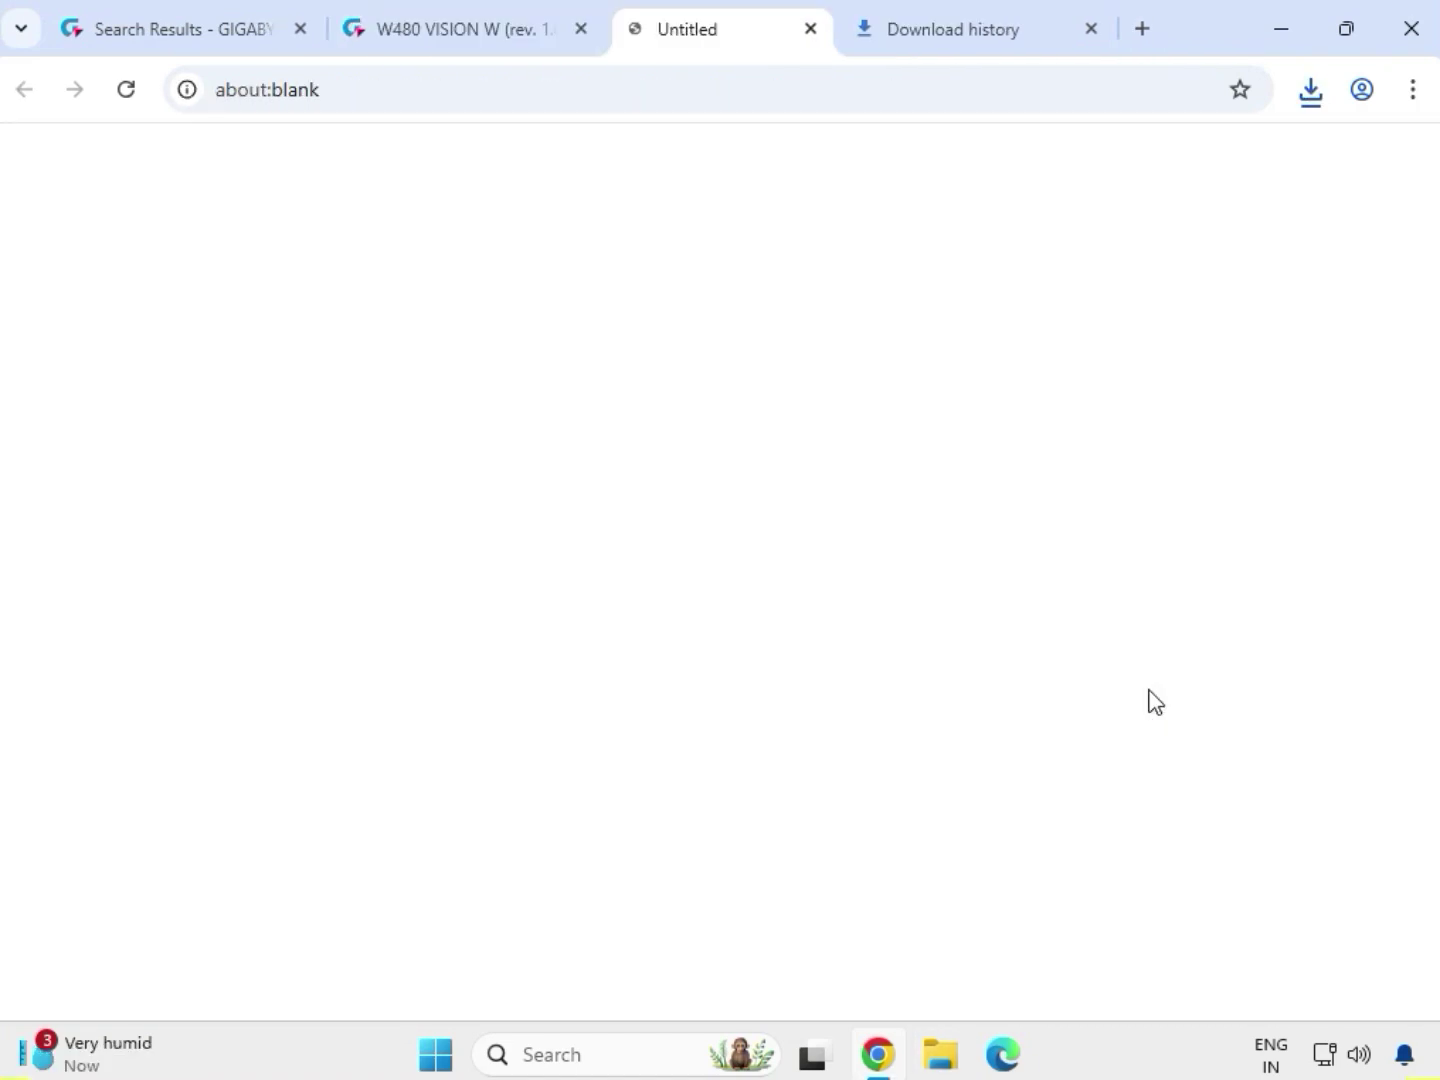
# Expand the LAN drivers and download the Intel i225 LAN driver, version 2.1.1.7.
pyautogui.scroll(-4, 578, 755)
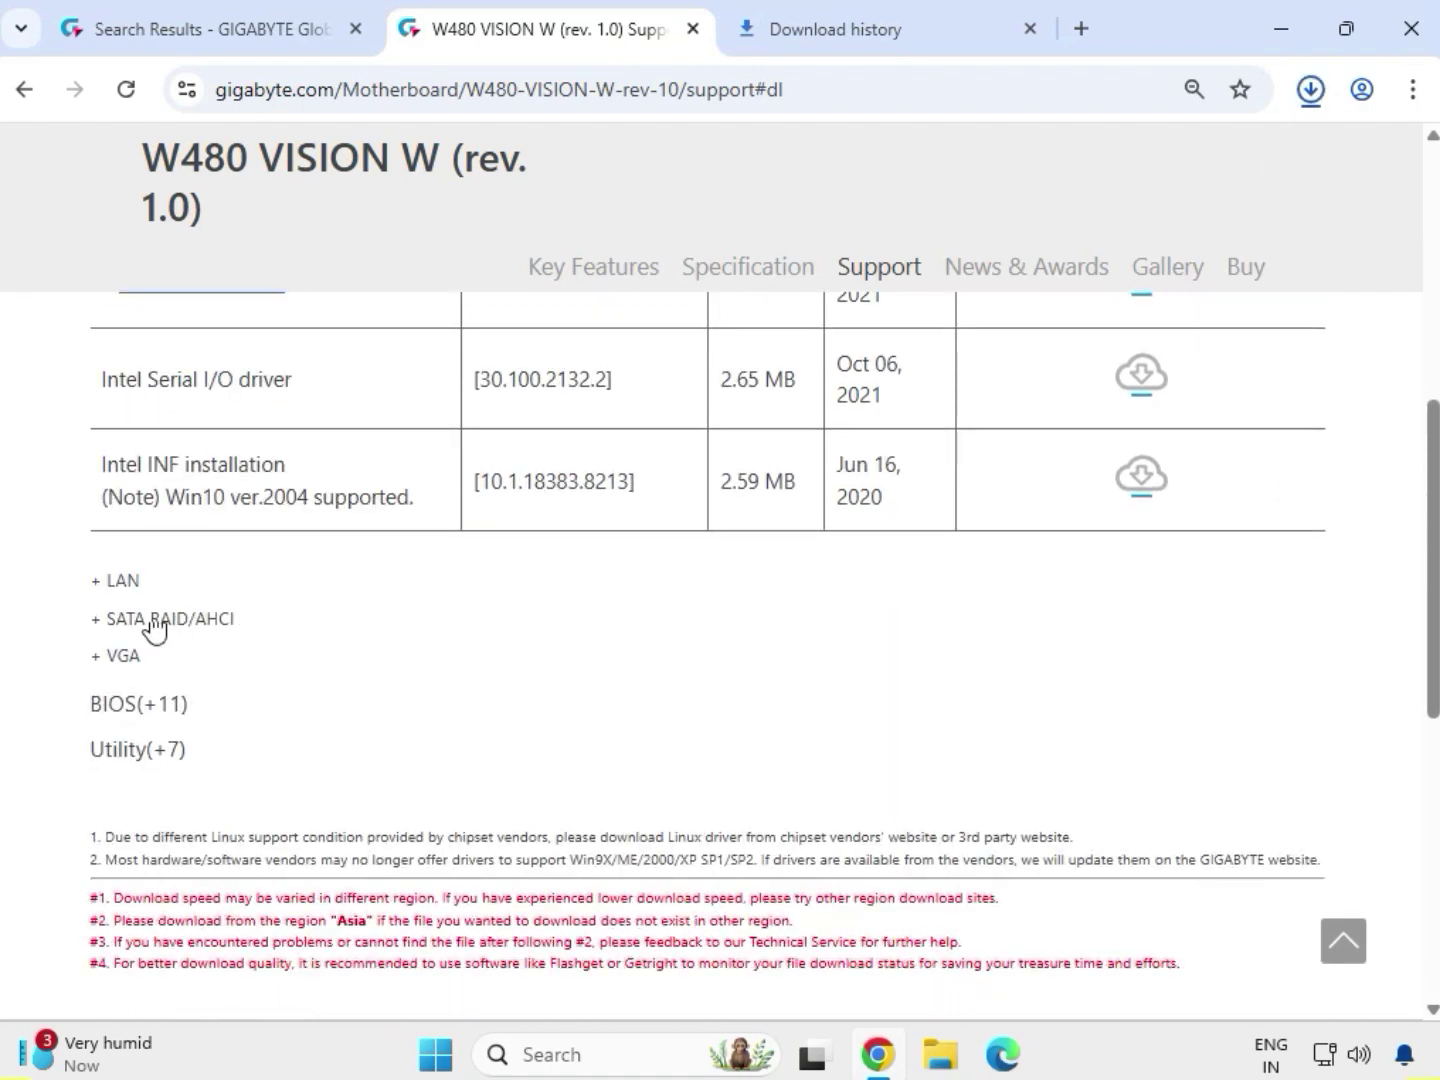
pyautogui.doubleClick(121, 582)
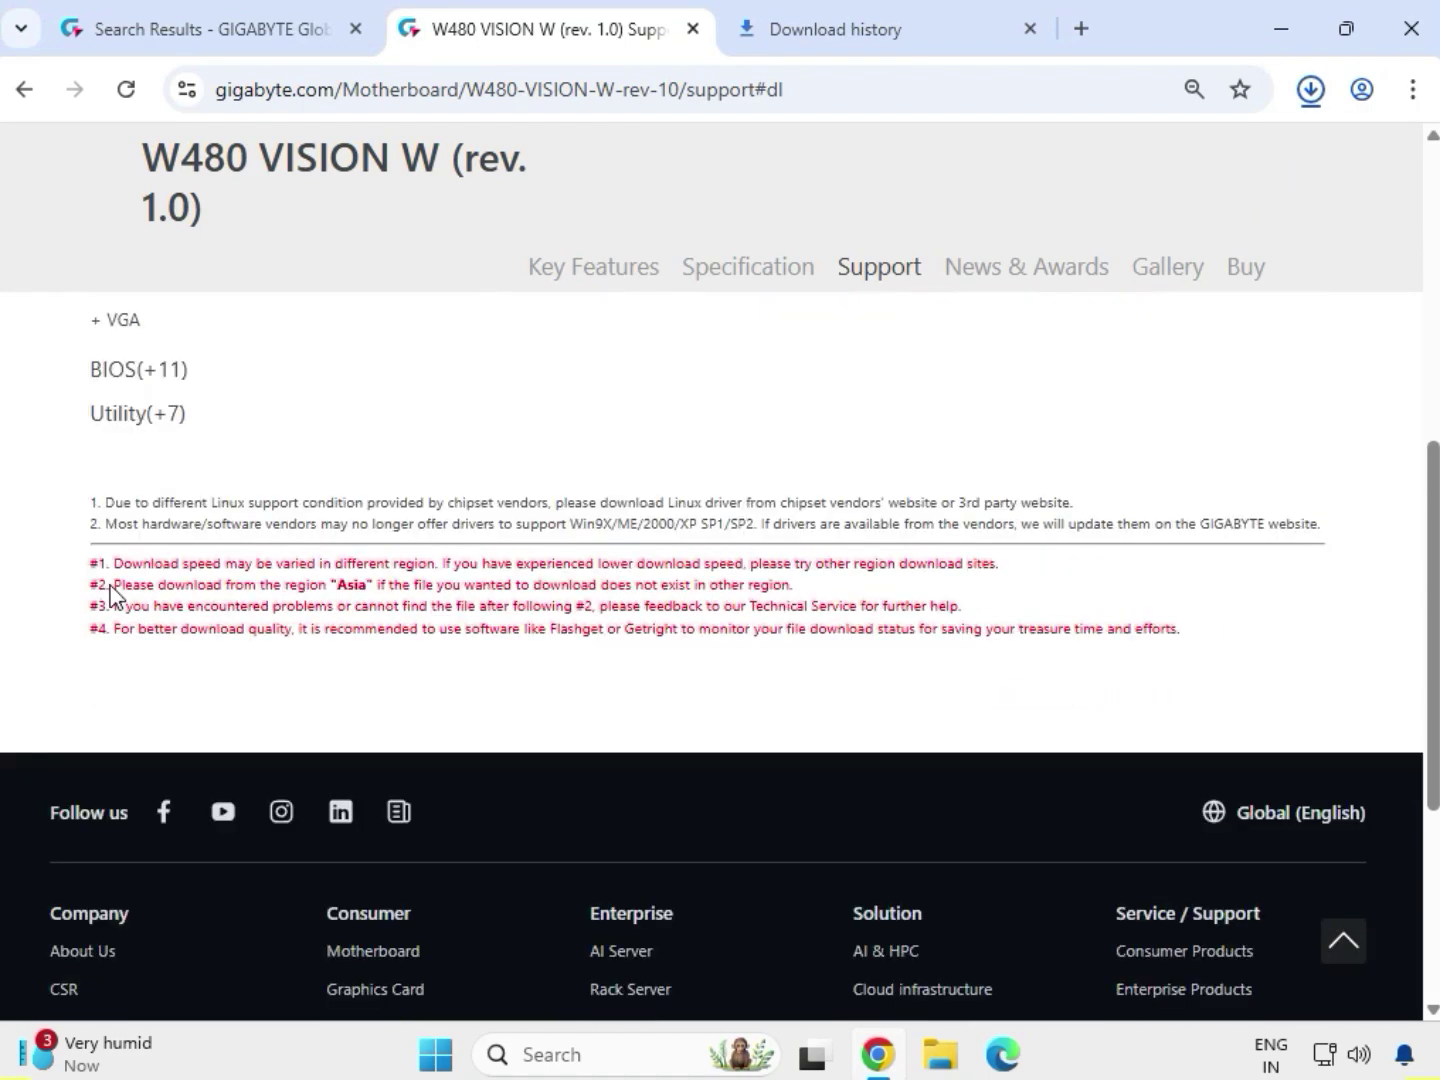
pyautogui.scroll(1, 118, 619)
pyautogui.moveTo(95, 589); pyautogui.dragTo(955, 596)
pyautogui.click(1144, 592)
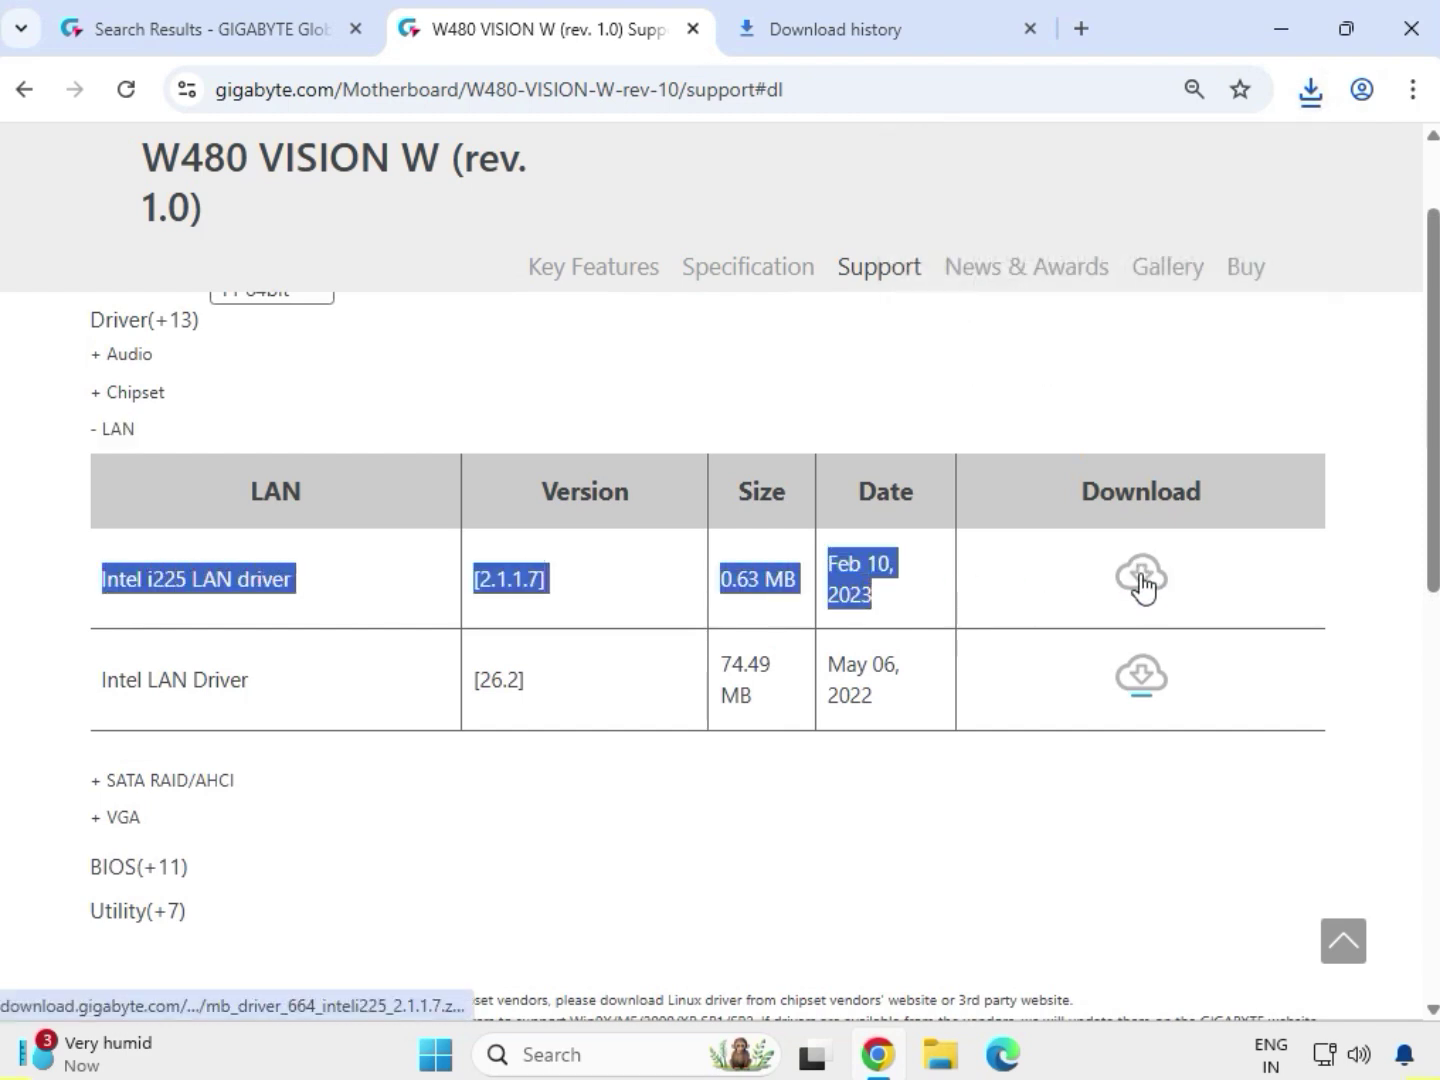
pyautogui.click(450, 747)
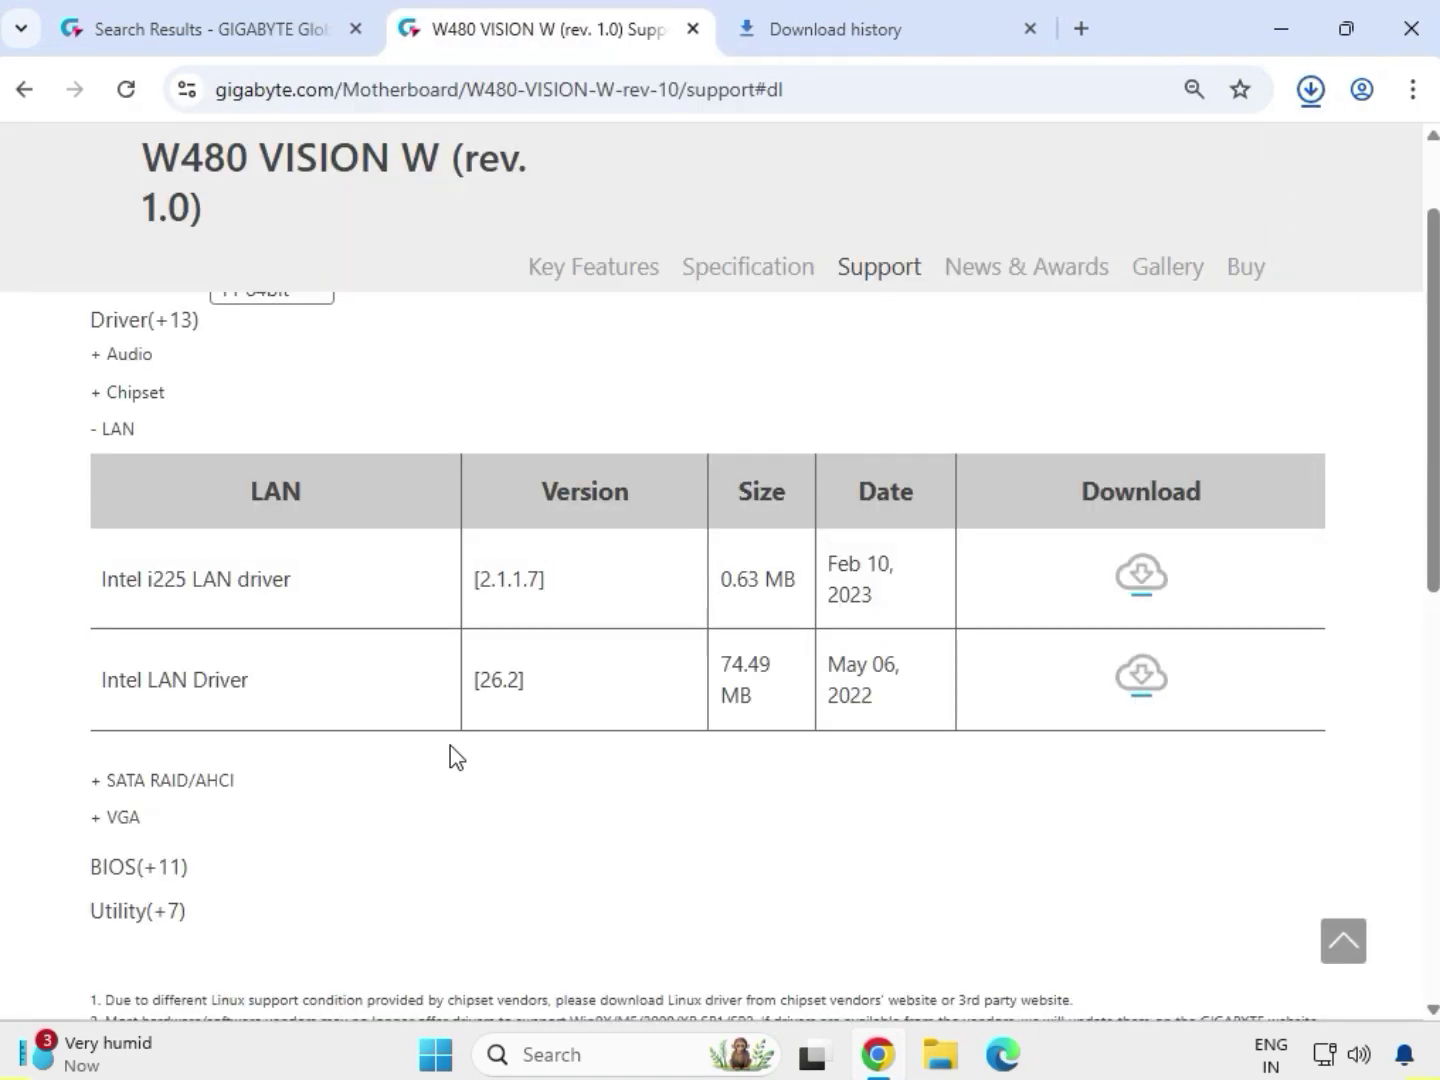
# Expand the VGA drivers and download the Intel Graphics Driver, version 30.0.101.1273.
pyautogui.doubleClick(121, 817)
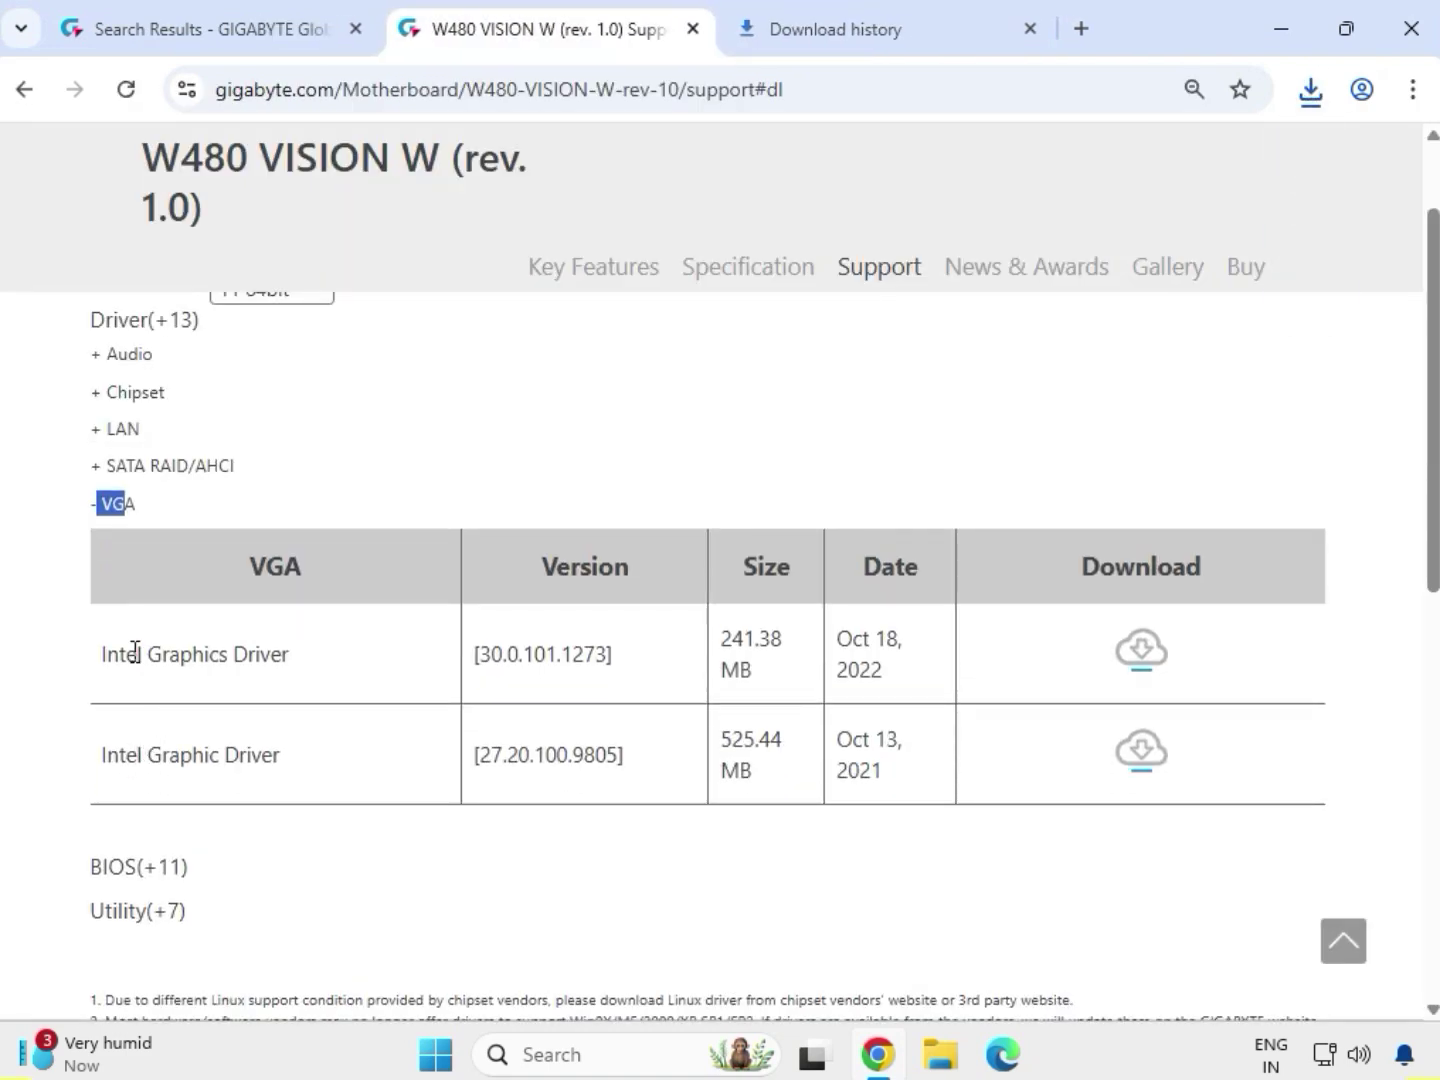
pyautogui.moveTo(119, 653); pyautogui.dragTo(1202, 664)
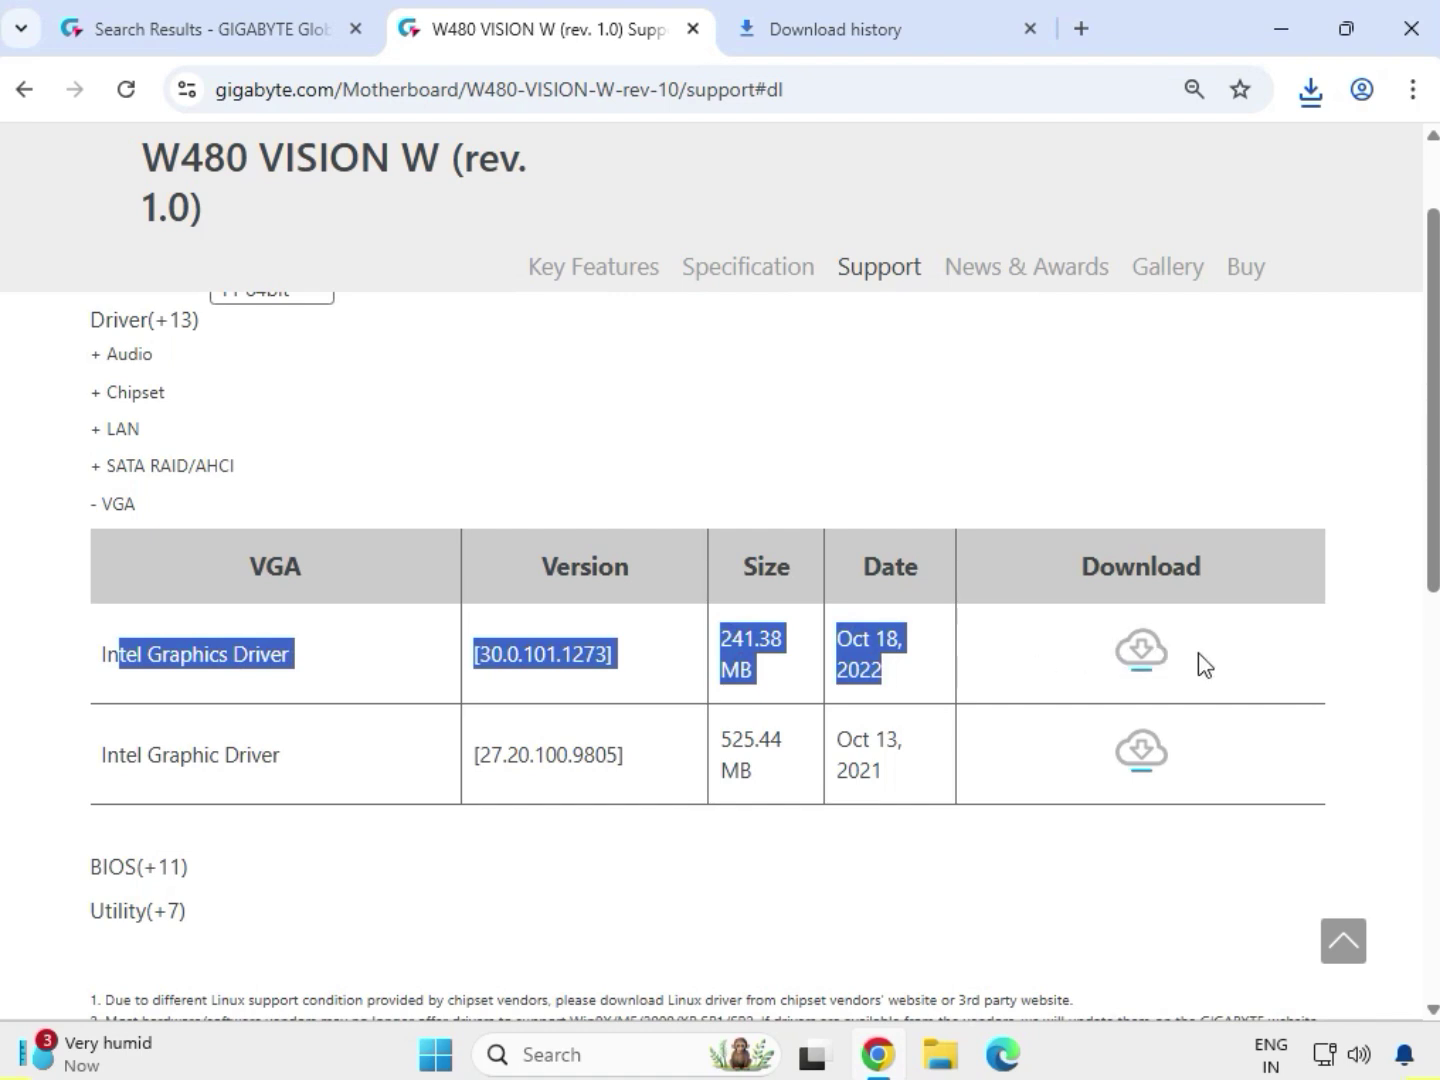
pyautogui.click(1200, 667)
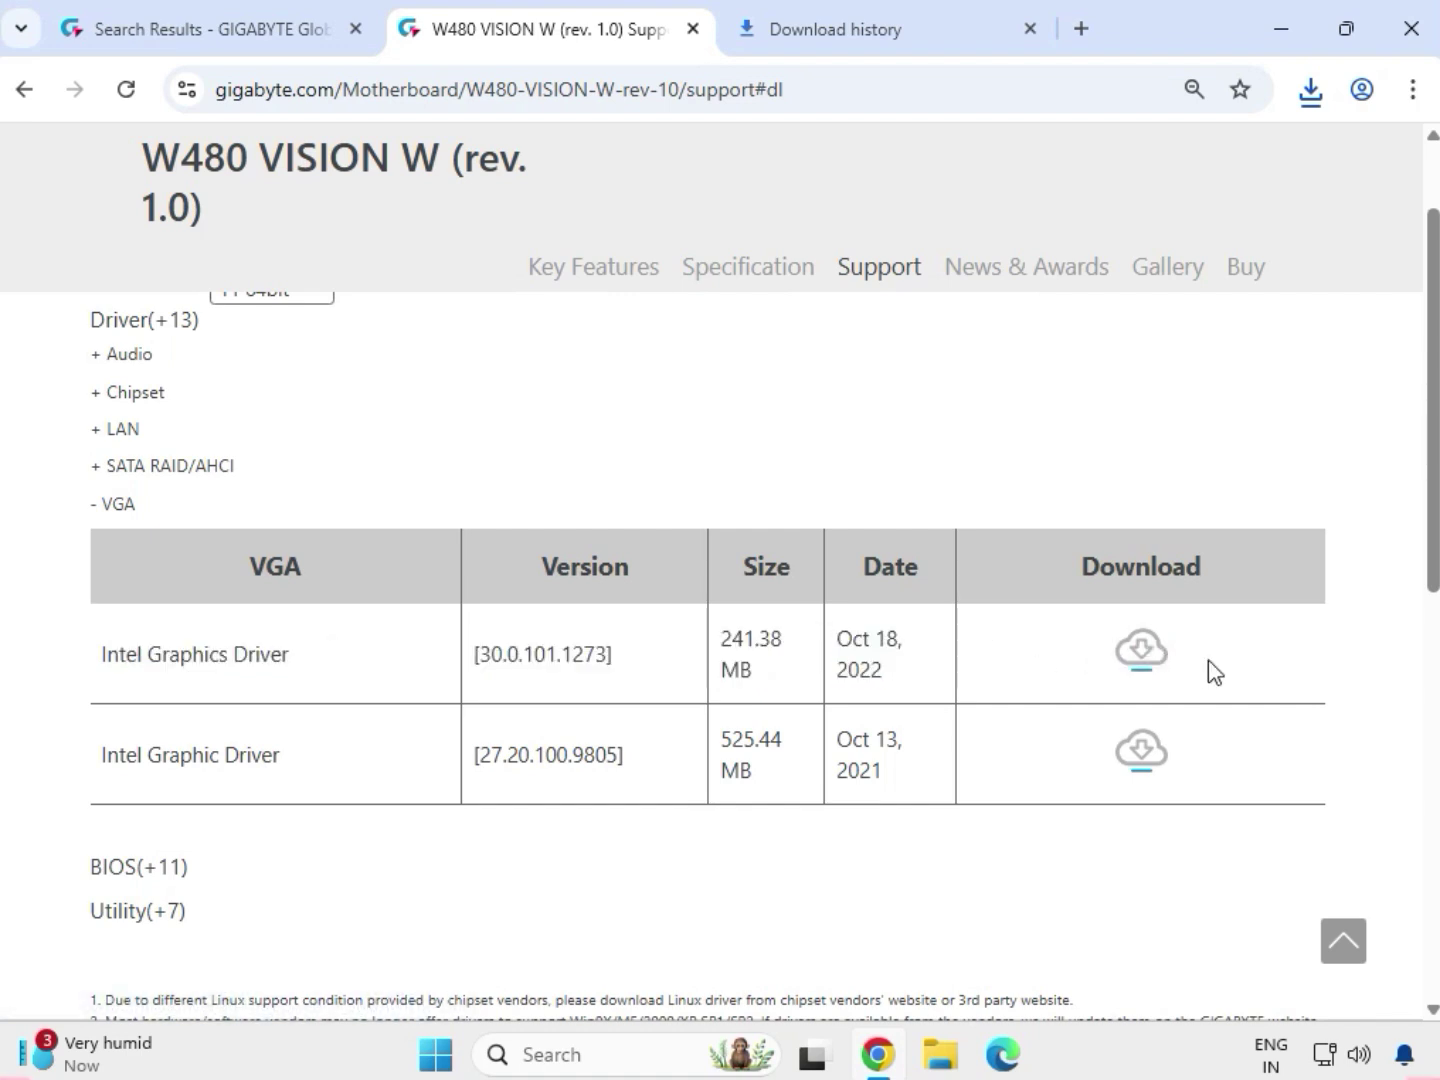
pyautogui.click(1131, 664)
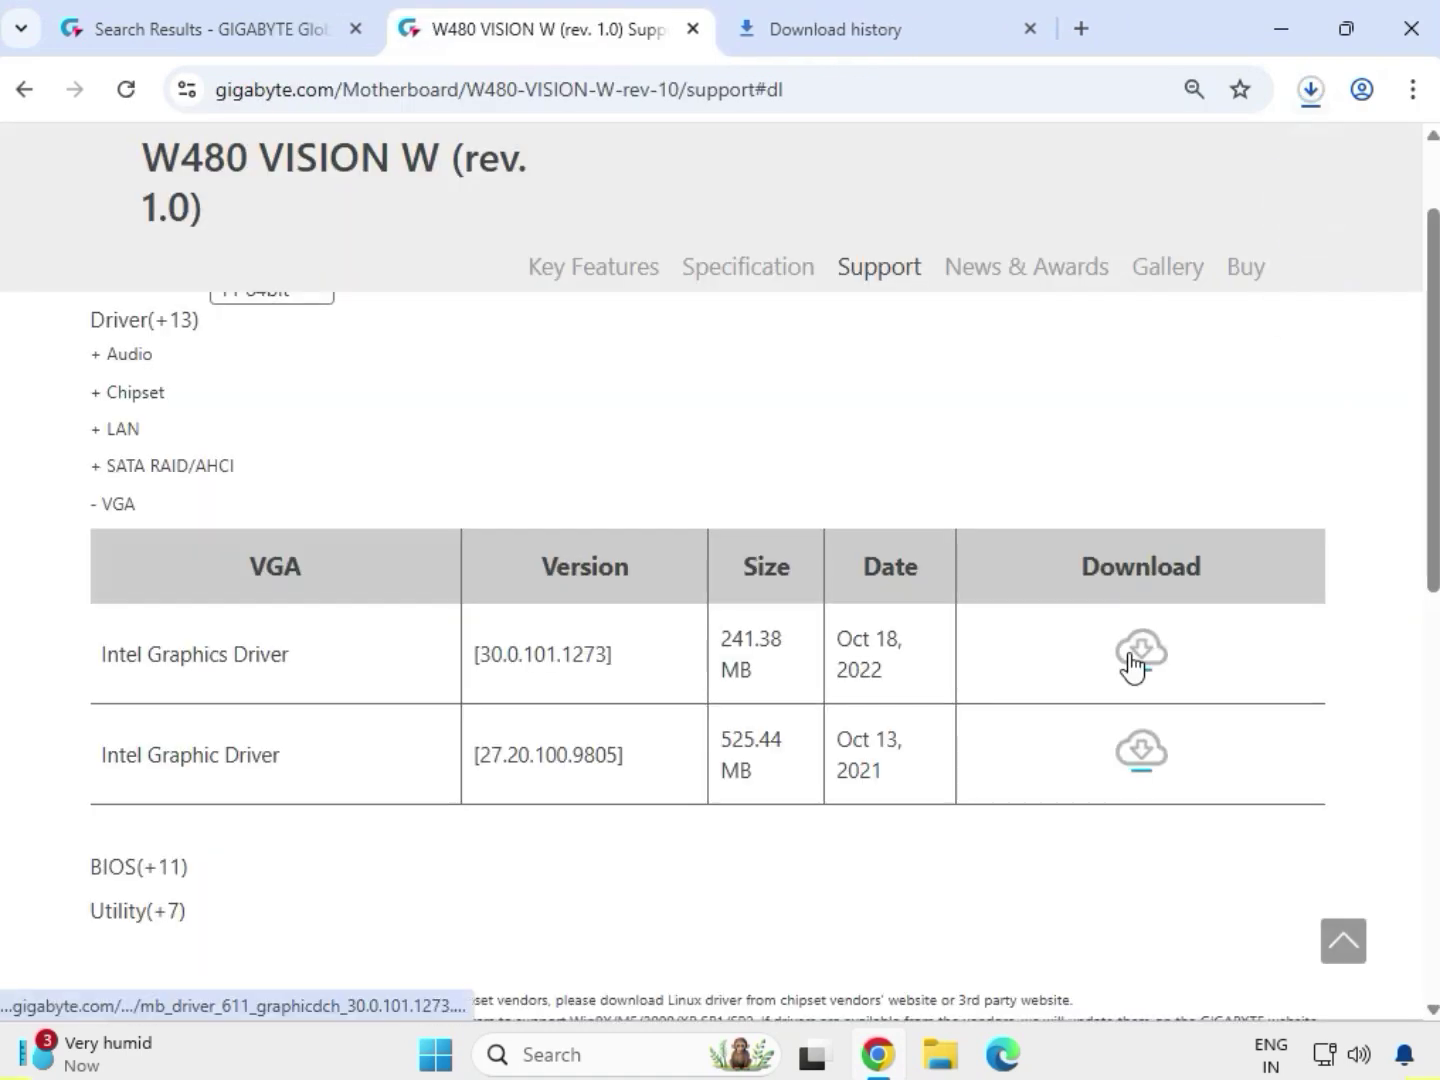
# Show the recent downloads in their folder in File Explorer and select all five driver archives.
pyautogui.click(1310, 92)
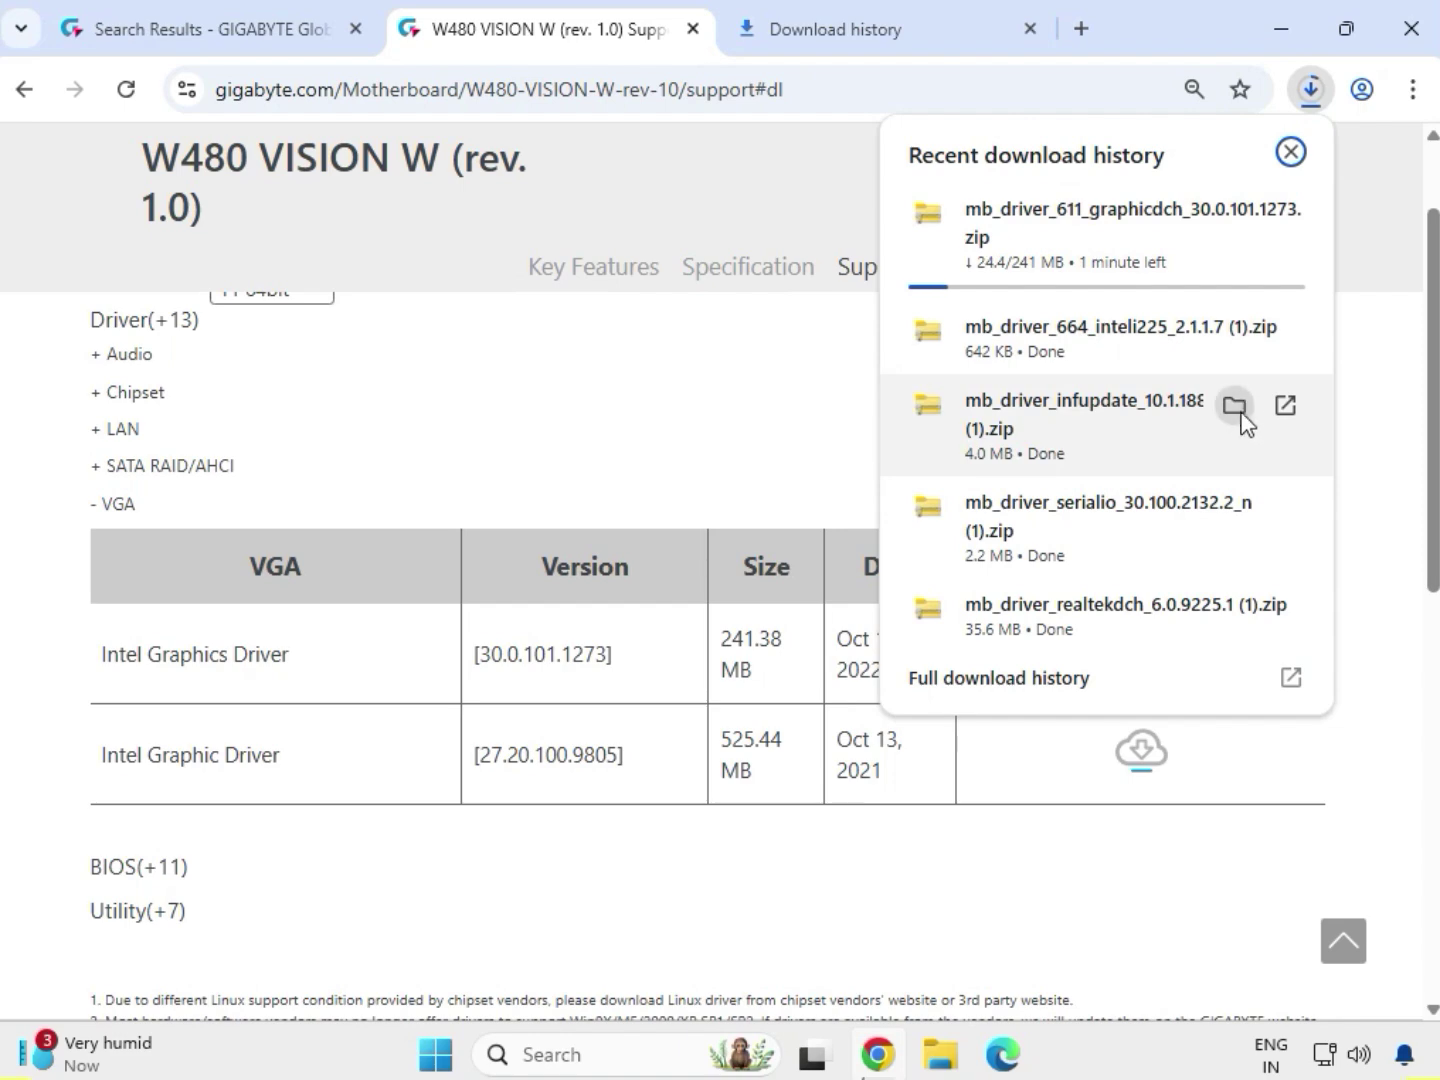
pyautogui.click(1233, 407)
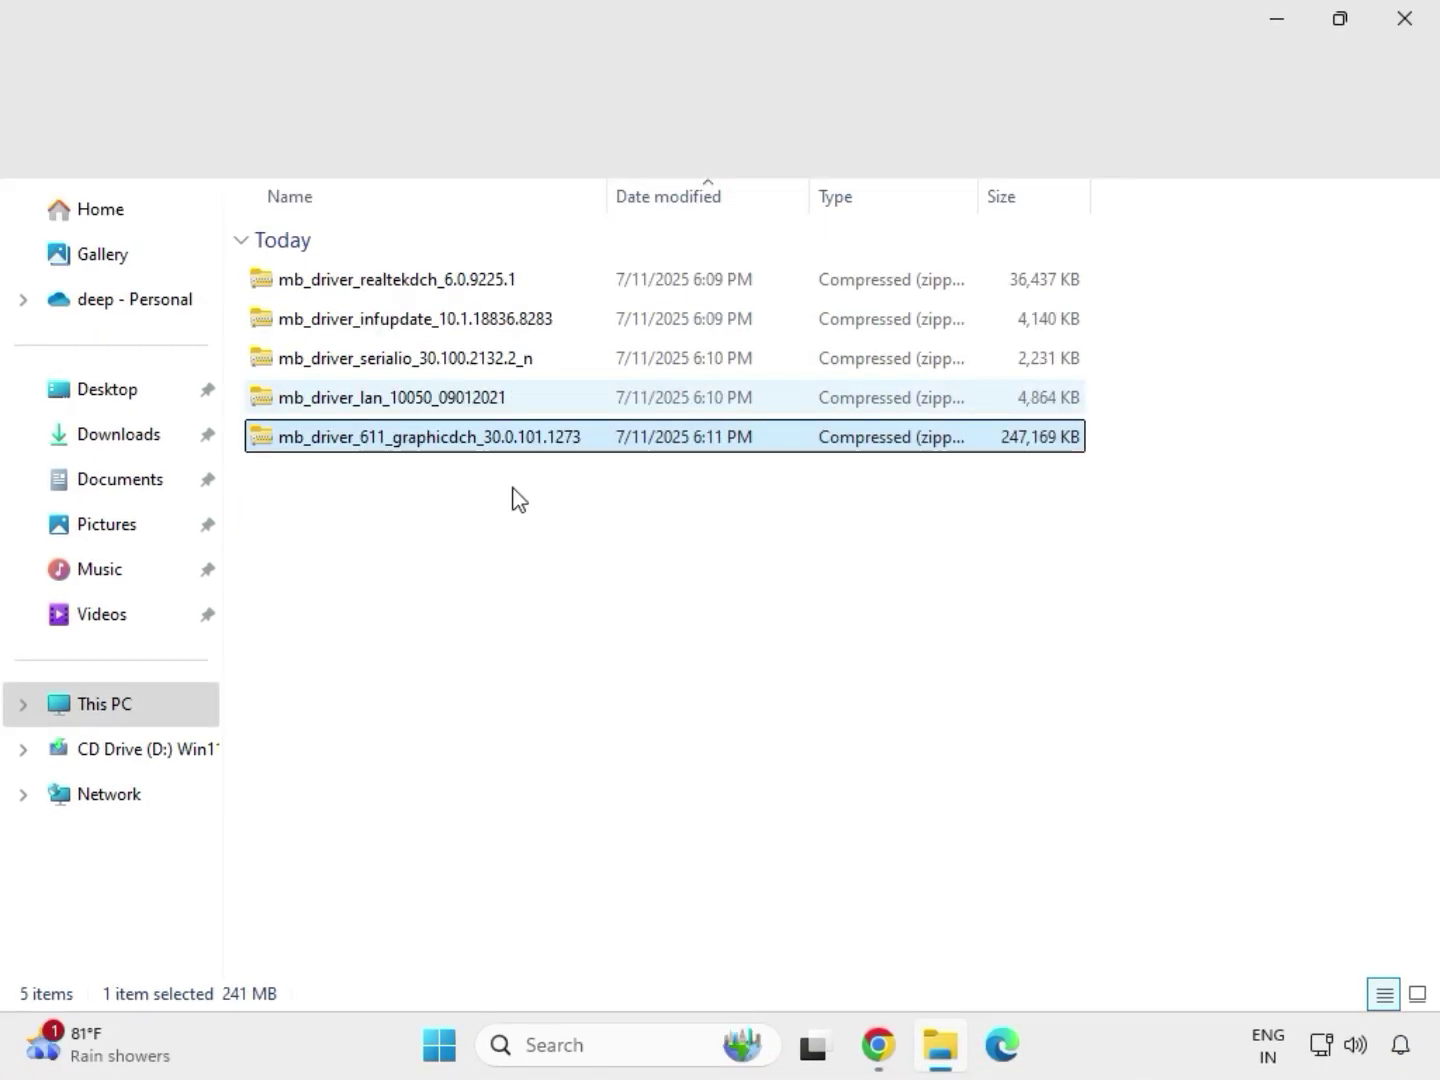
pyautogui.moveTo(514, 485); pyautogui.dragTo(443, 262)
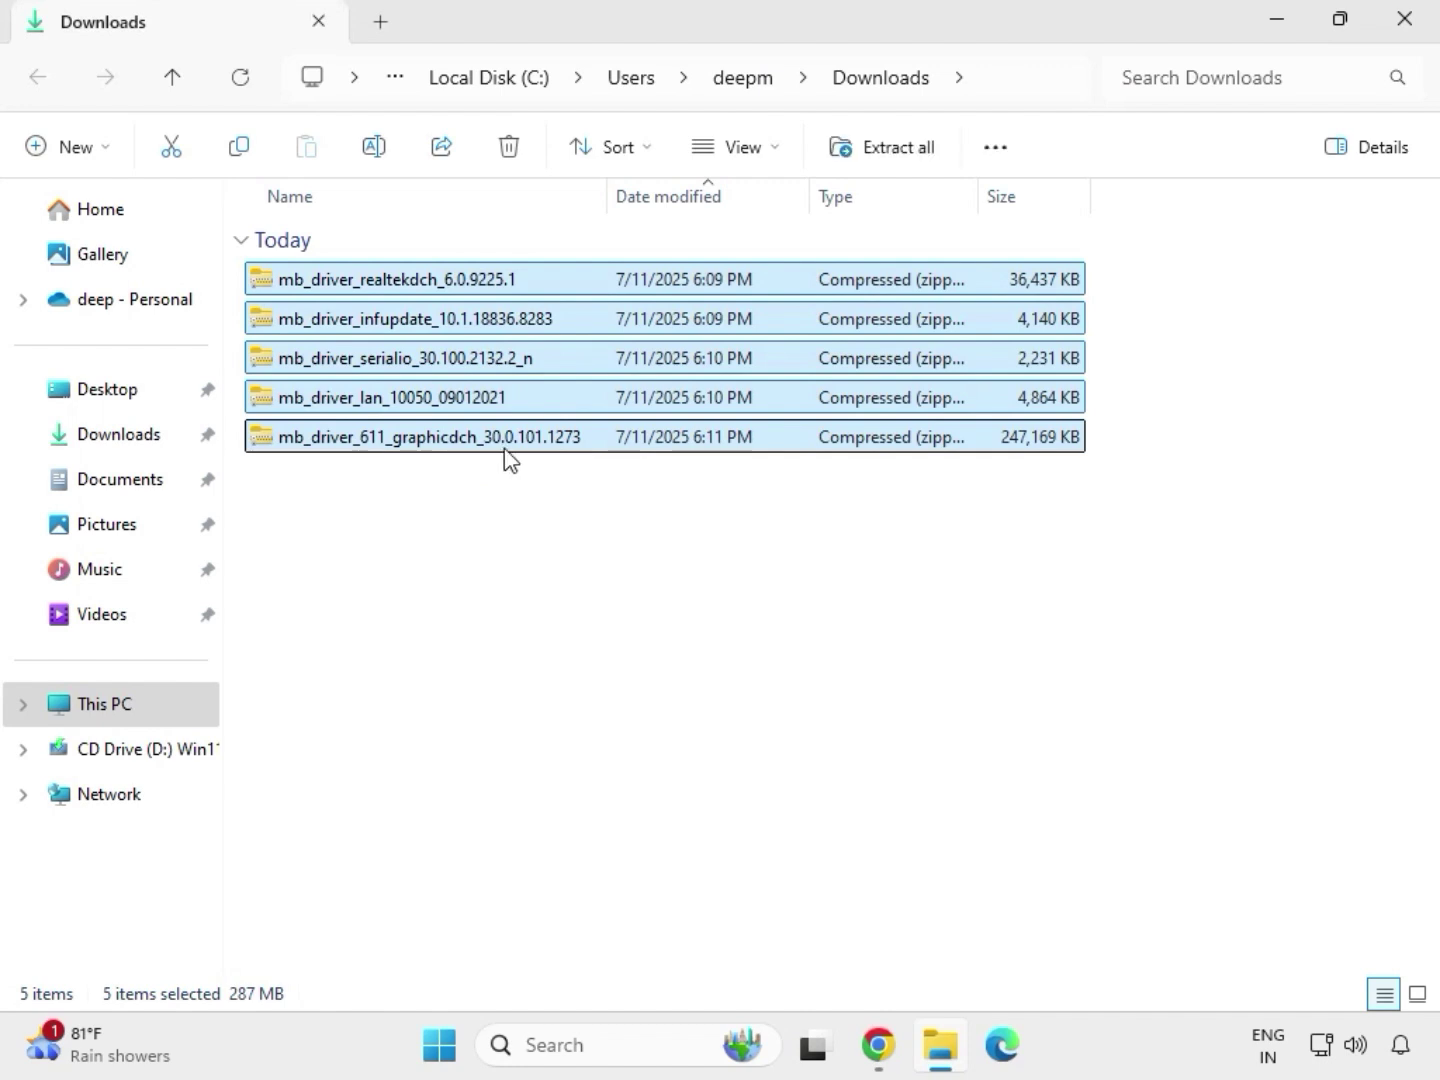
# Extract the mb_driver_611_graphicdch_30.0.101.1273 archive to the suggested folder in Downloads and close the window showing the extracted files.
pyautogui.click(504, 442)
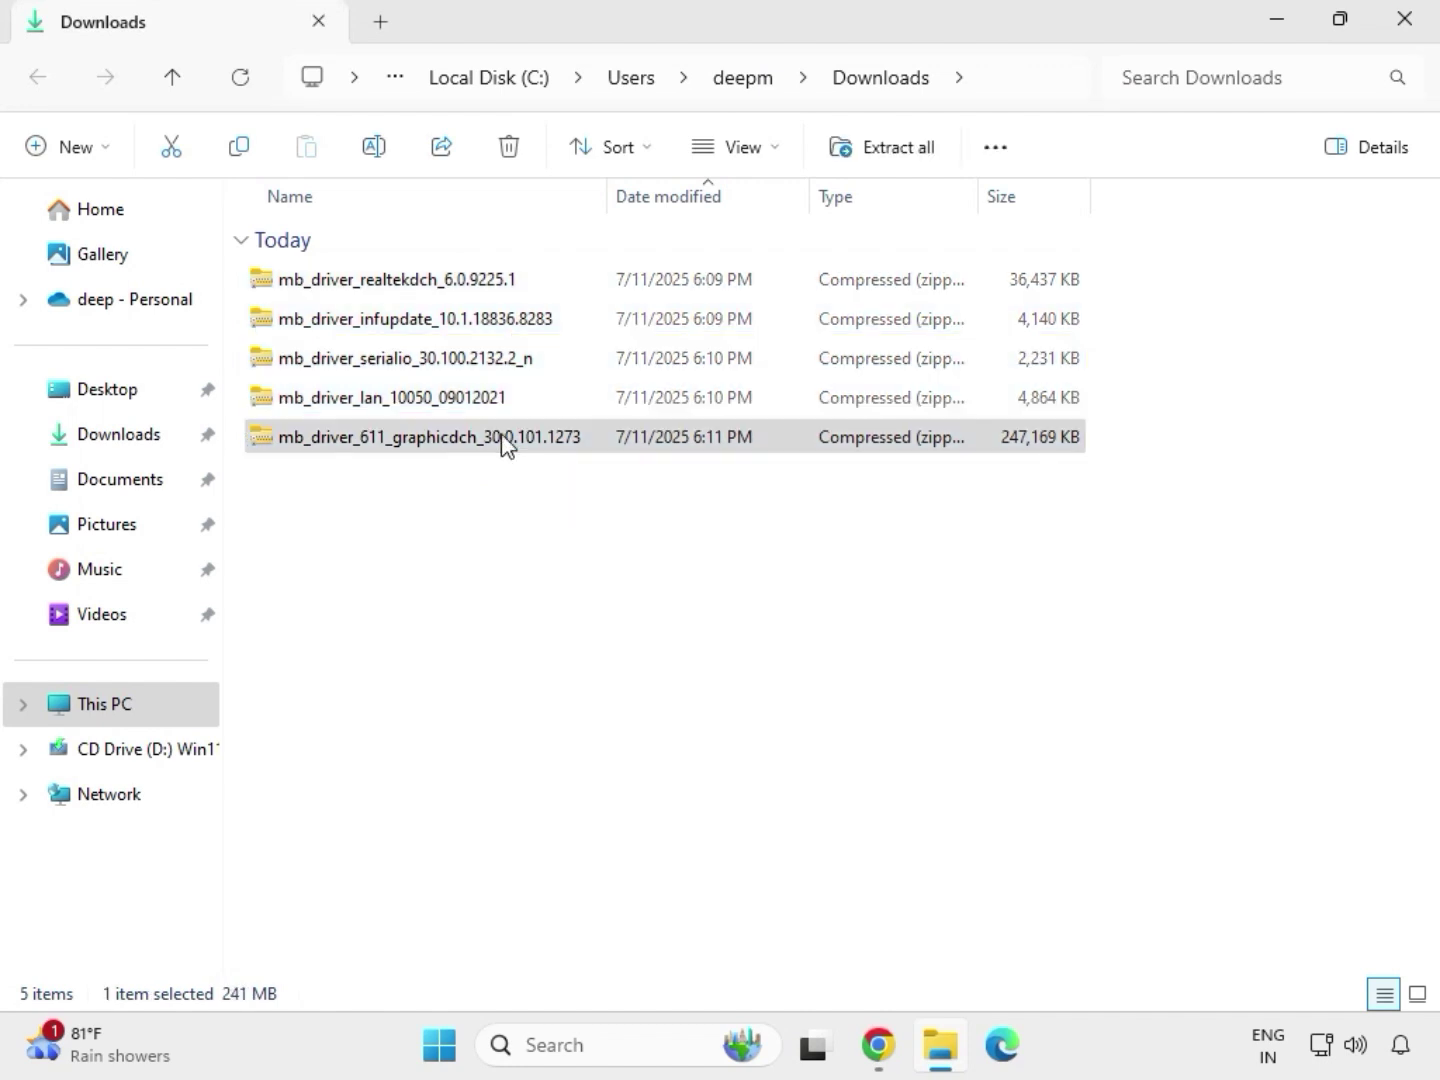
pyautogui.rightClick(504, 443)
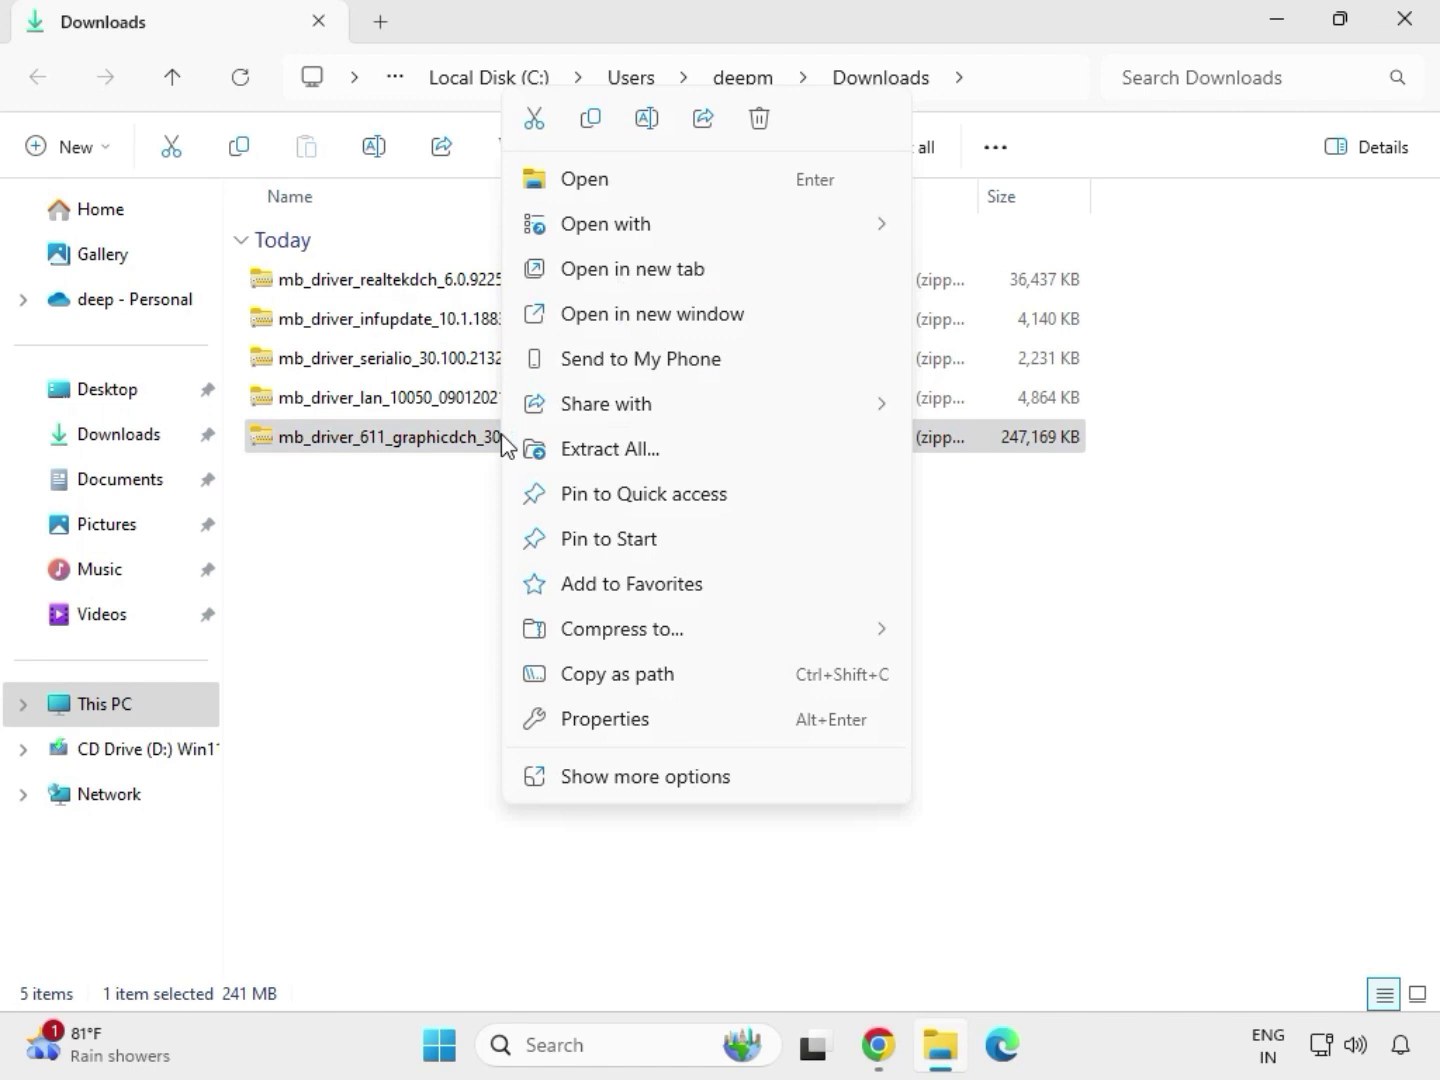
pyautogui.click(655, 776)
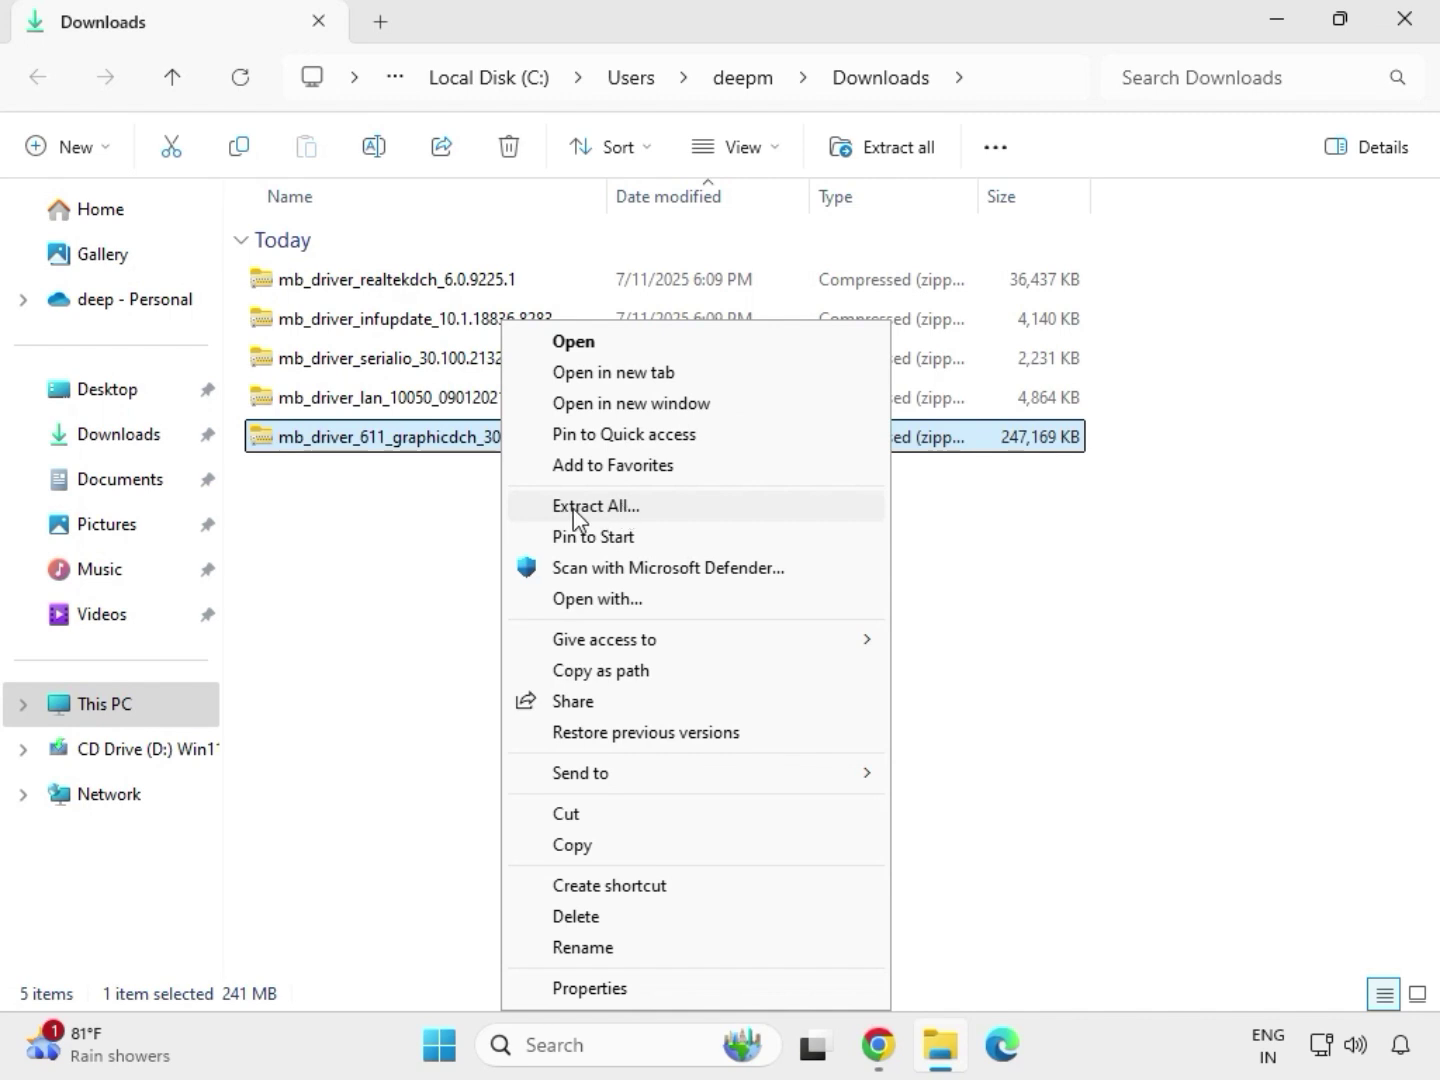
pyautogui.click(608, 509)
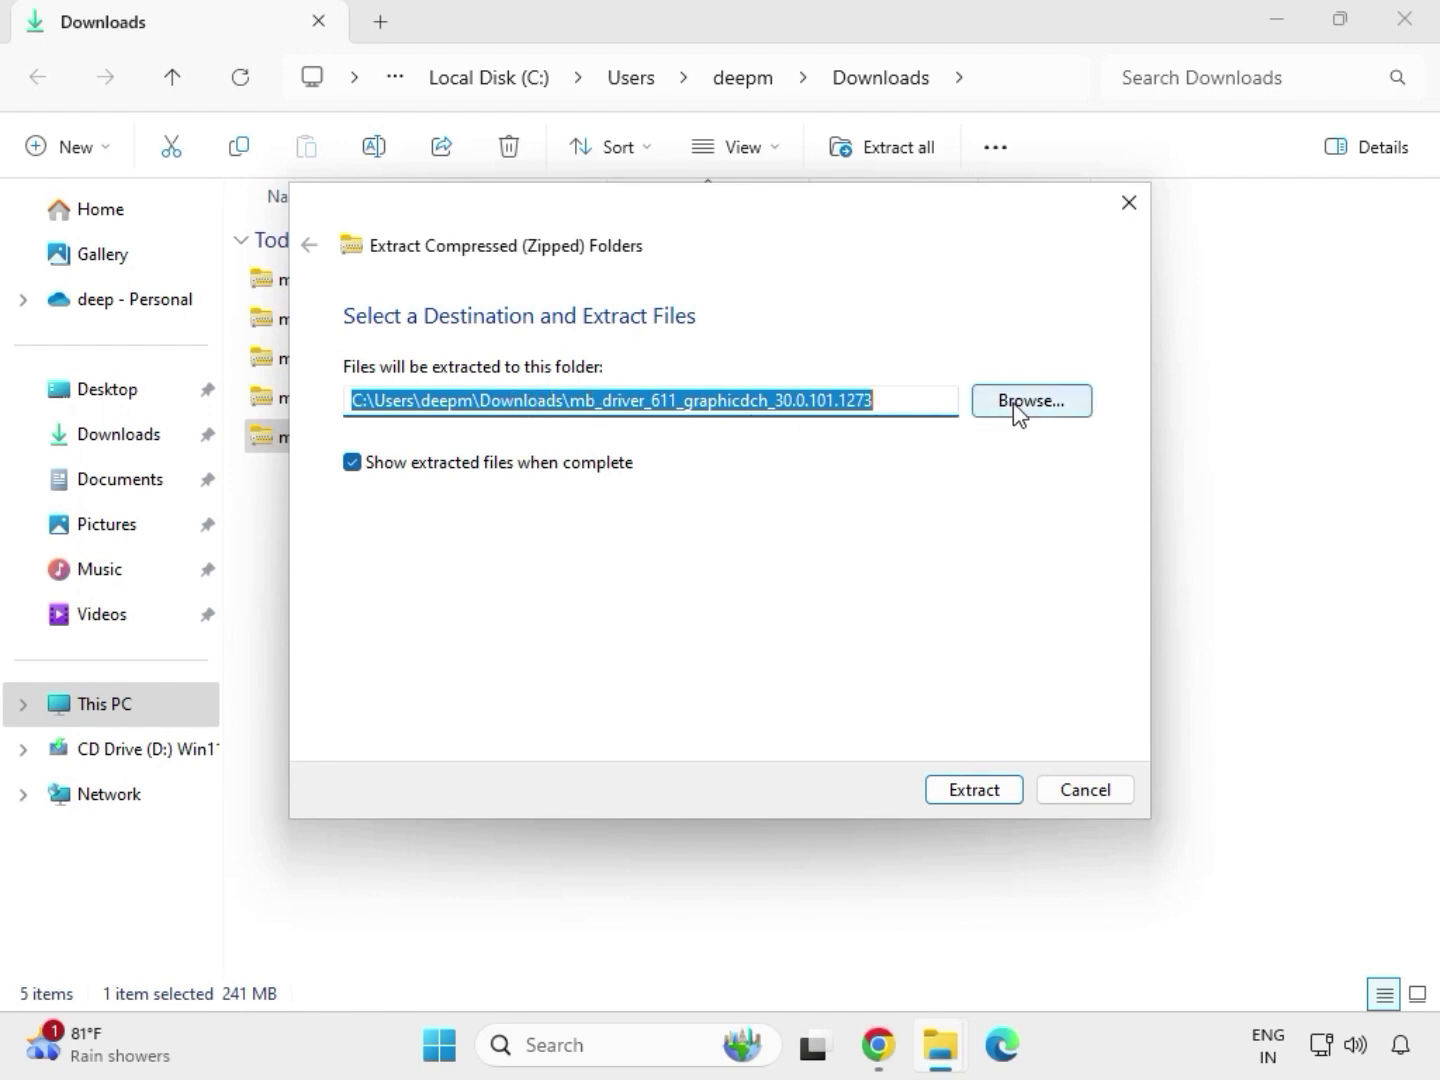
pyautogui.click(981, 795)
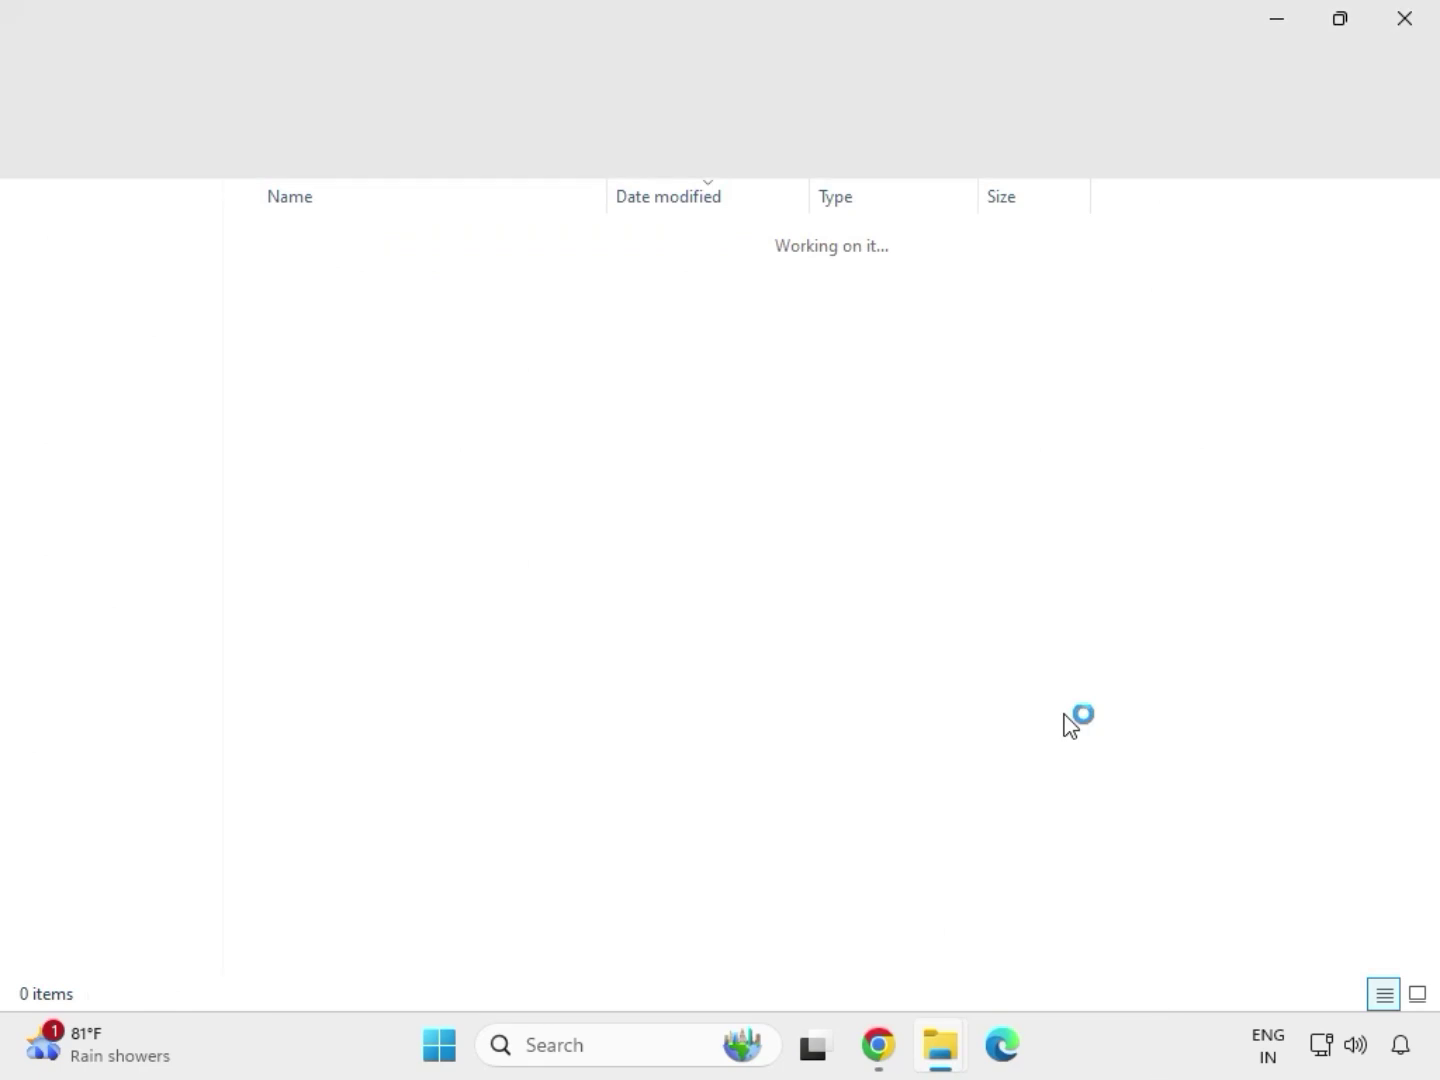
pyautogui.click(1403, 20)
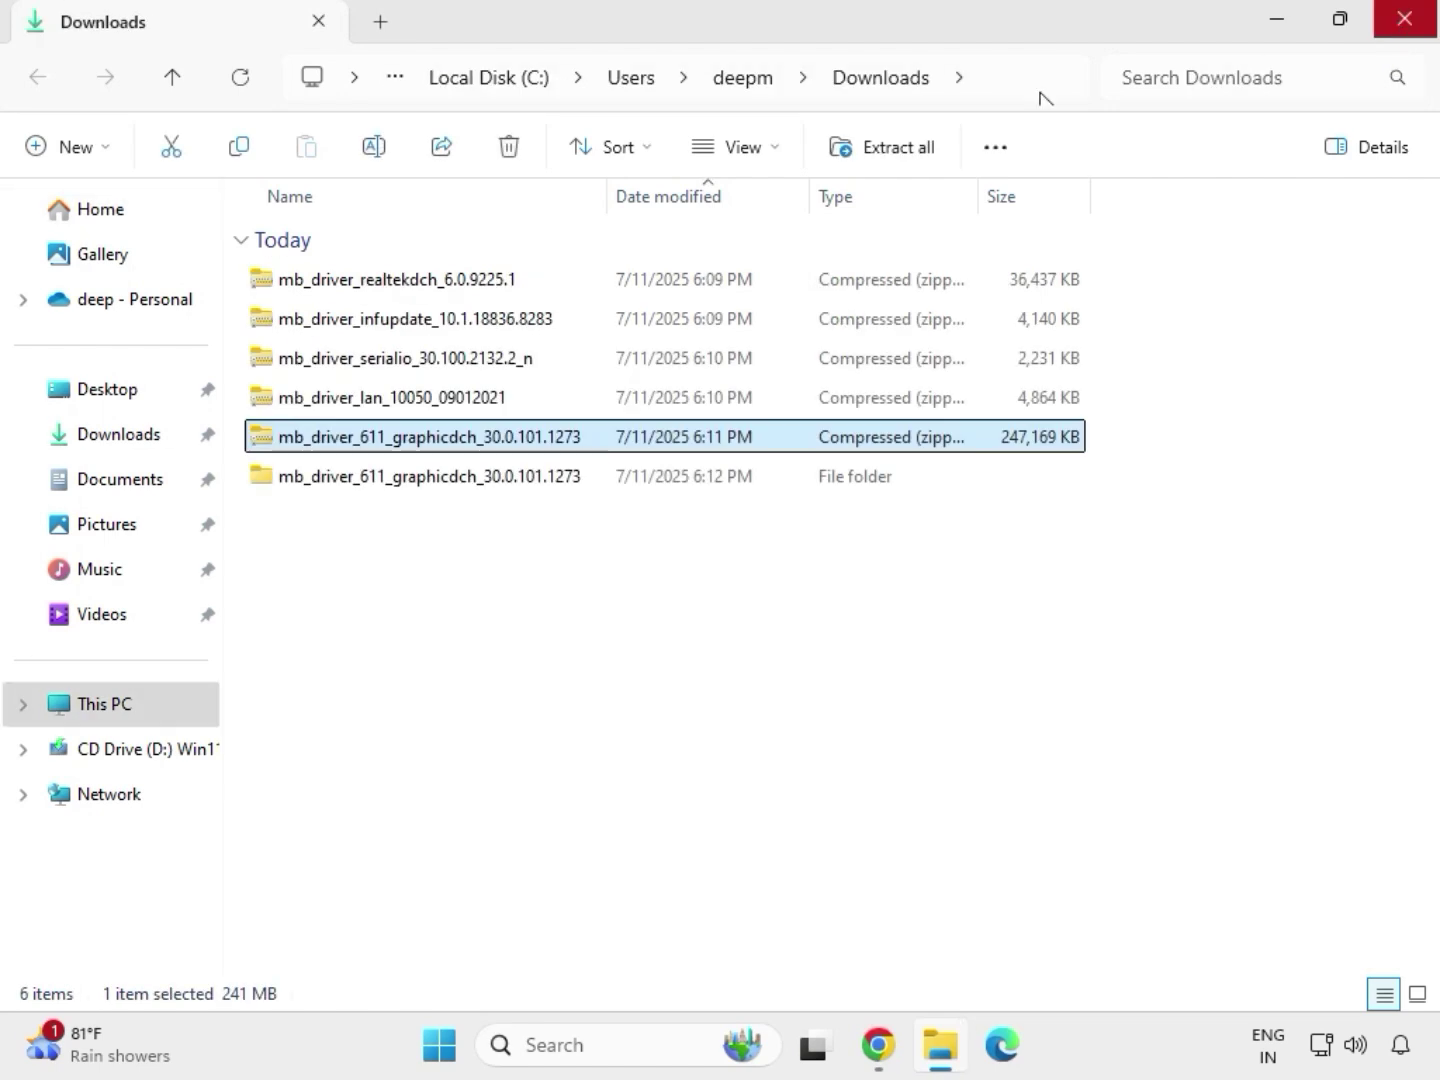
# Extract the mb_driver_lan_10050_09012021 archive to the suggested folder in Downloads and close the window showing the extracted files.
pyautogui.click(362, 401)
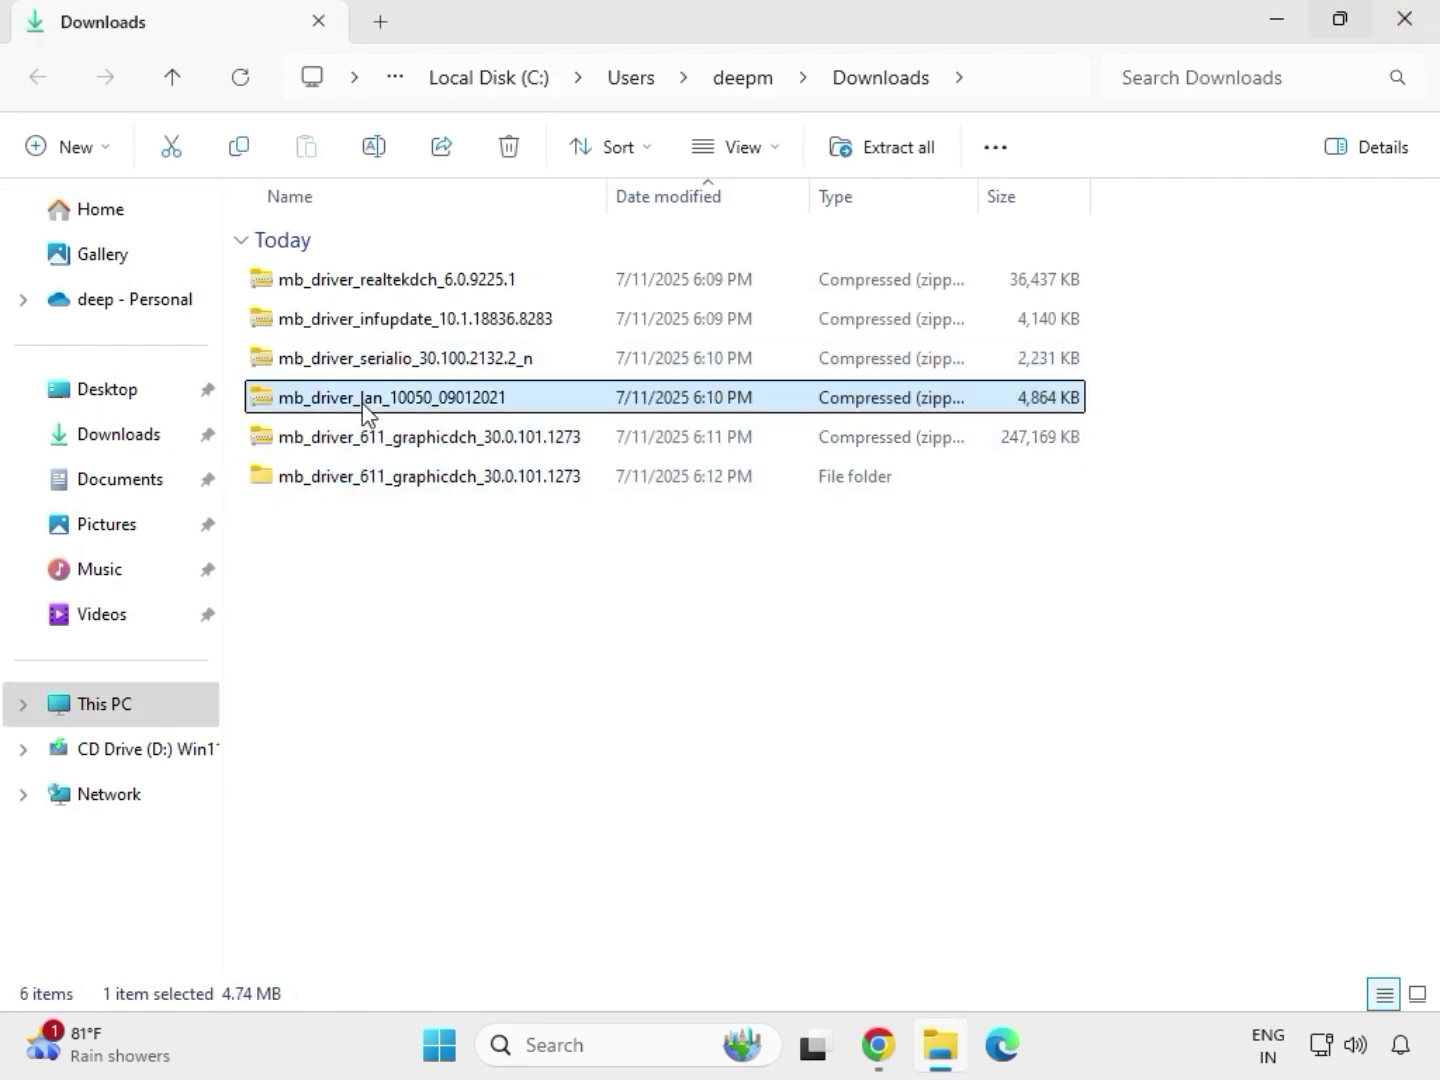
pyautogui.rightClick(363, 402)
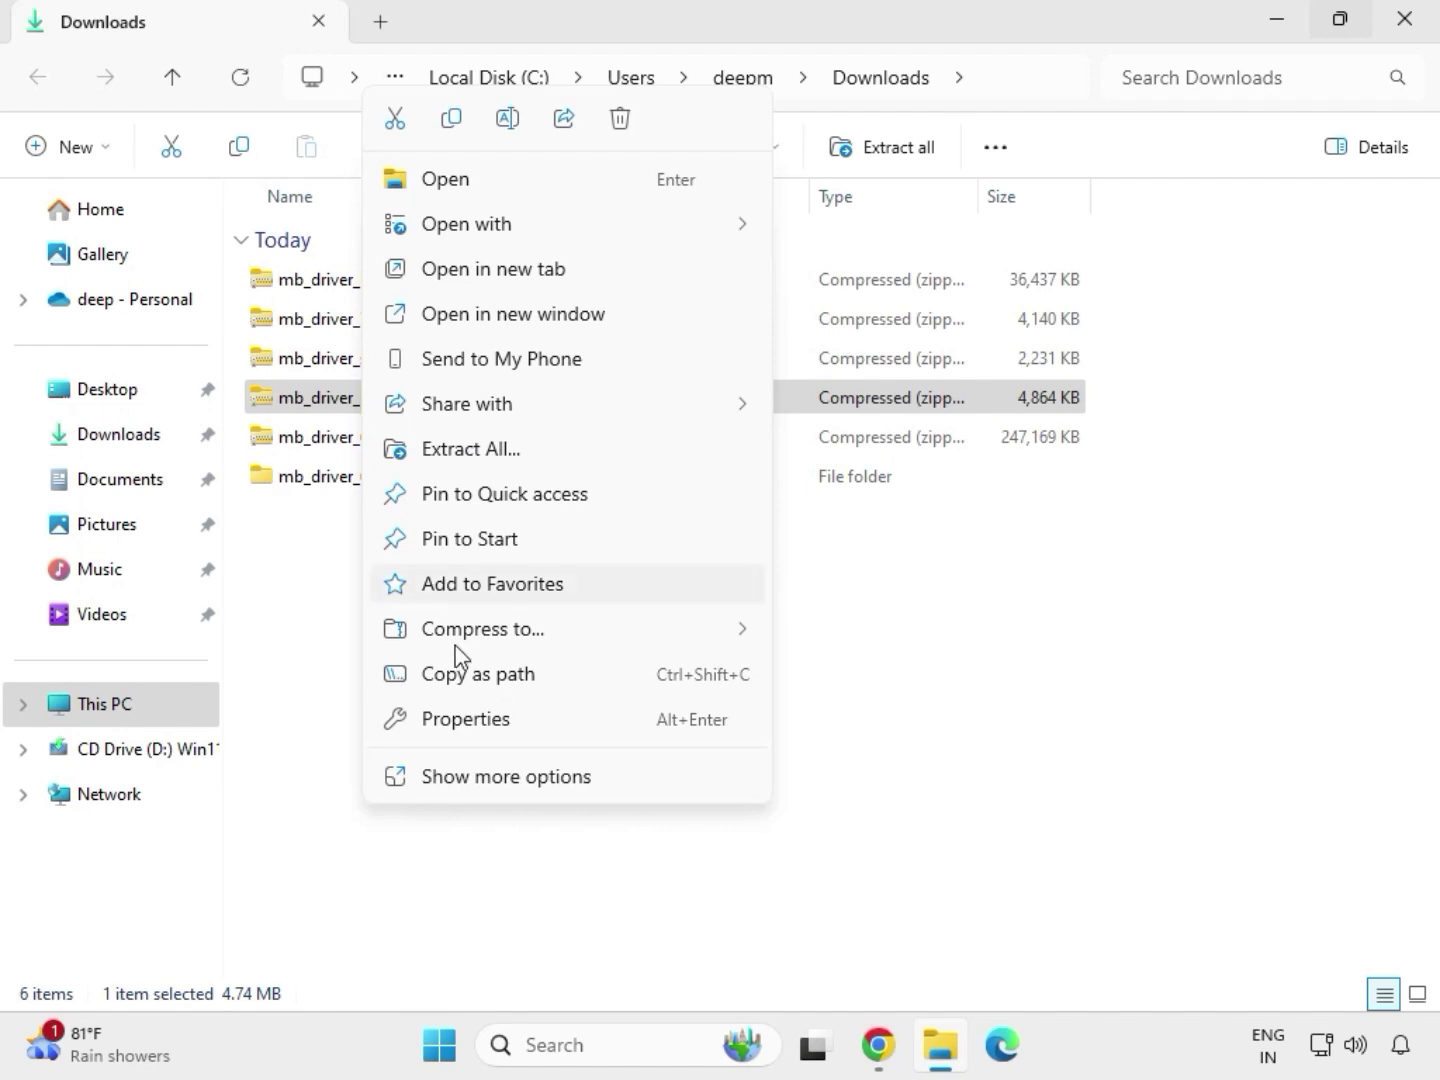
pyautogui.click(477, 780)
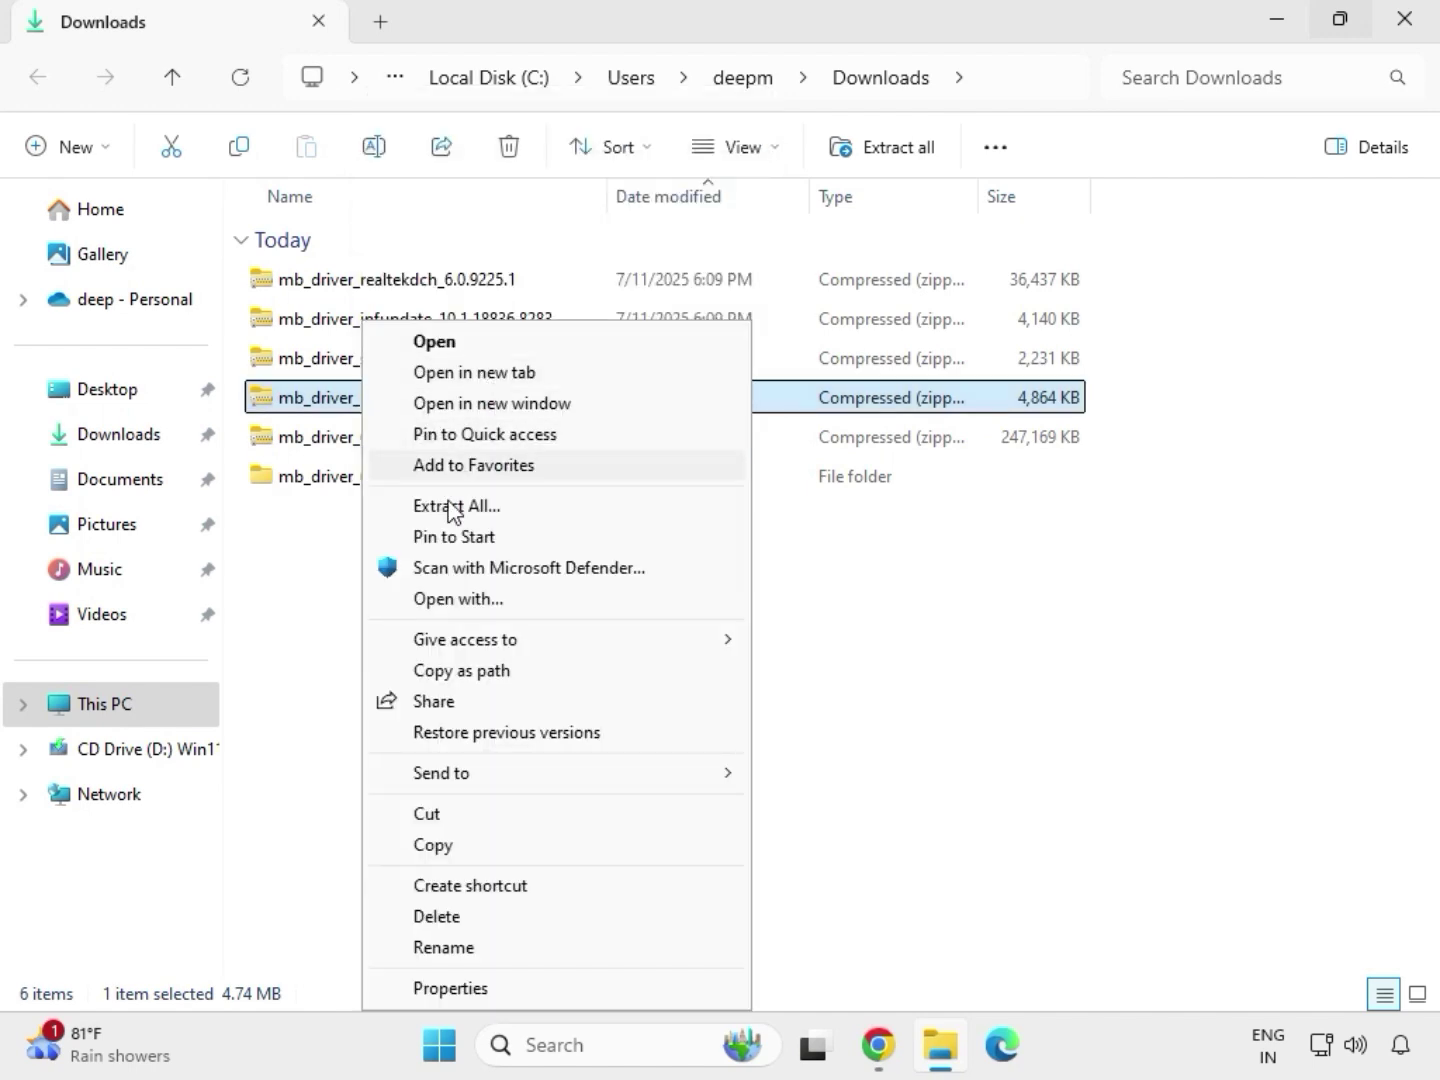
pyautogui.click(457, 509)
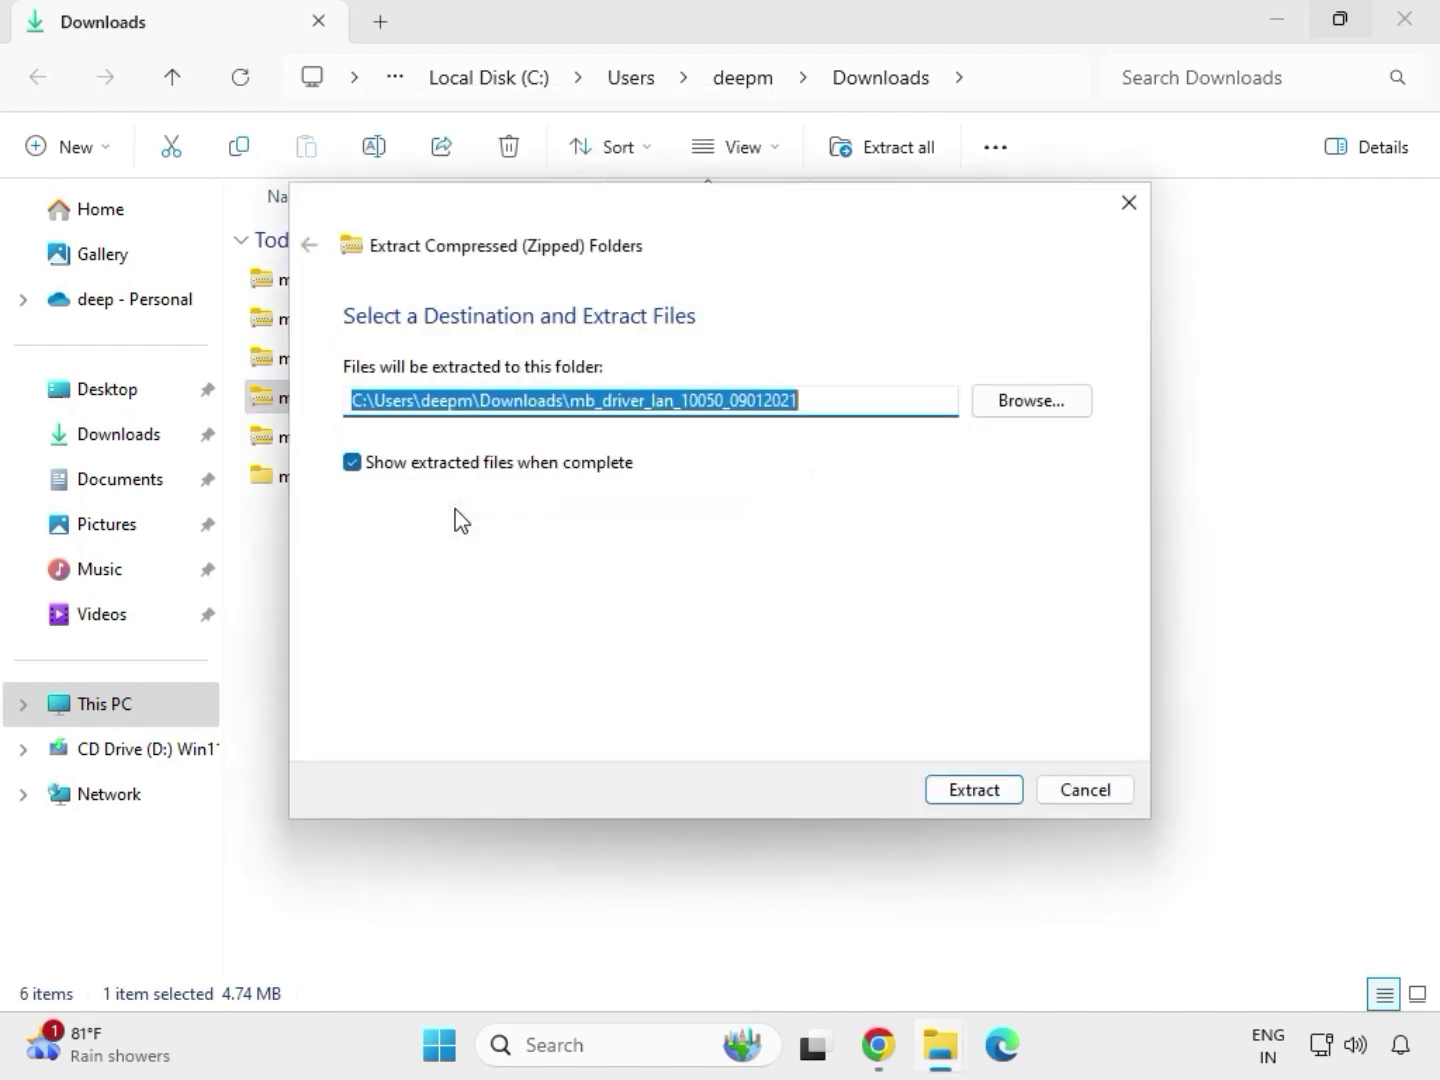
pyautogui.click(966, 797)
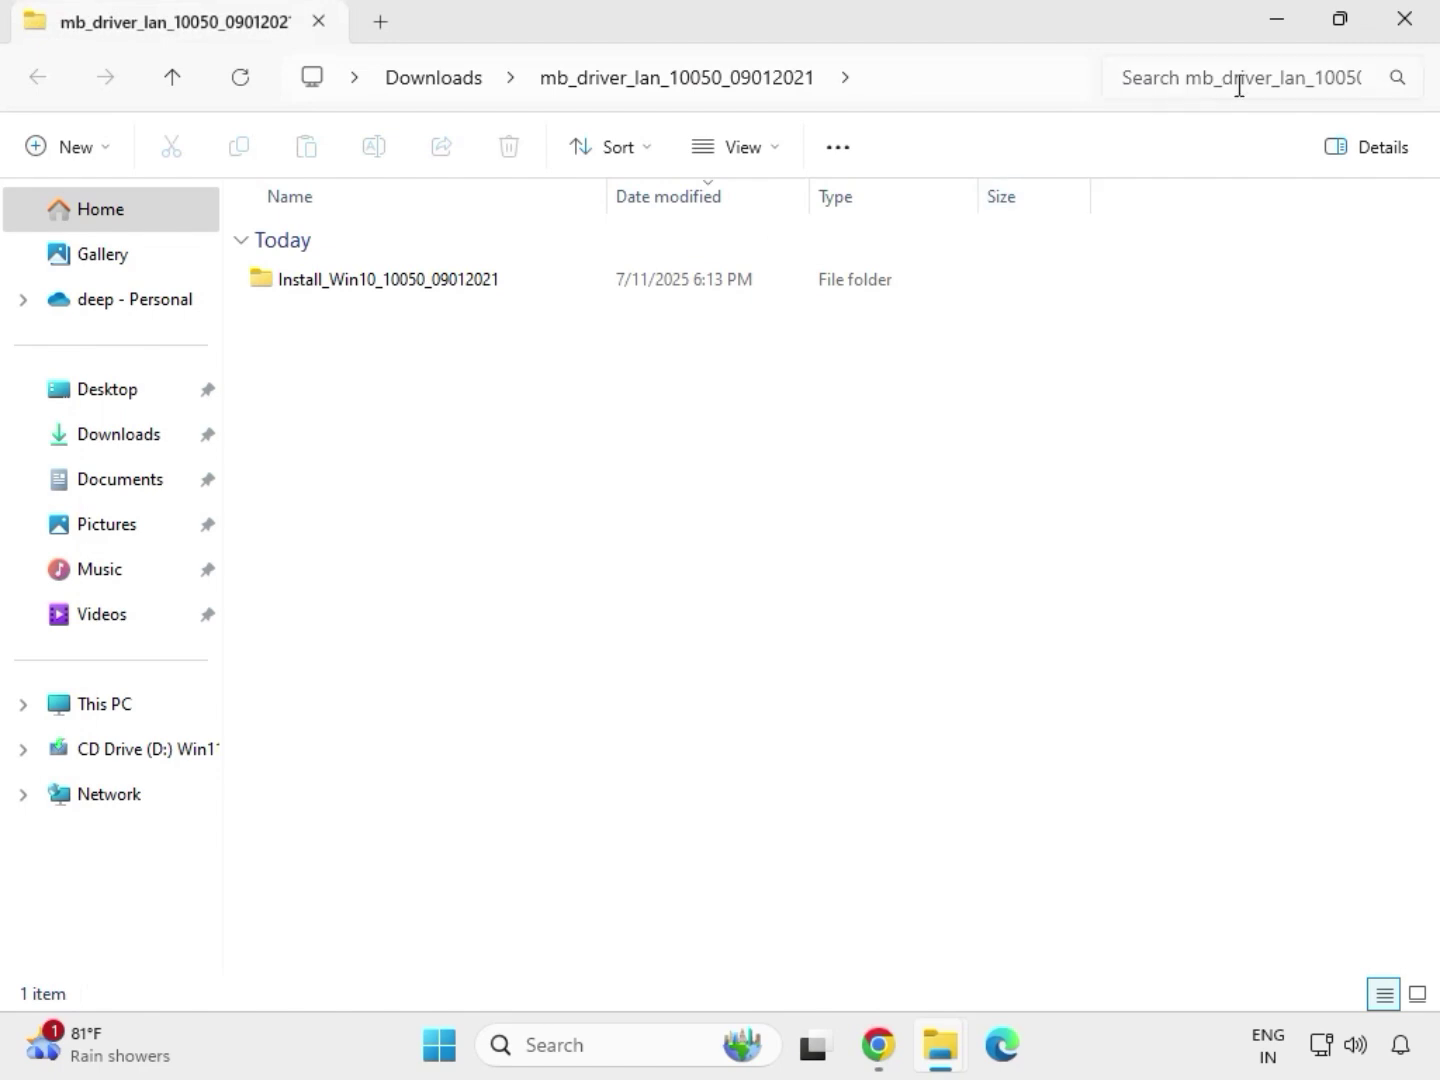
pyautogui.click(1405, 20)
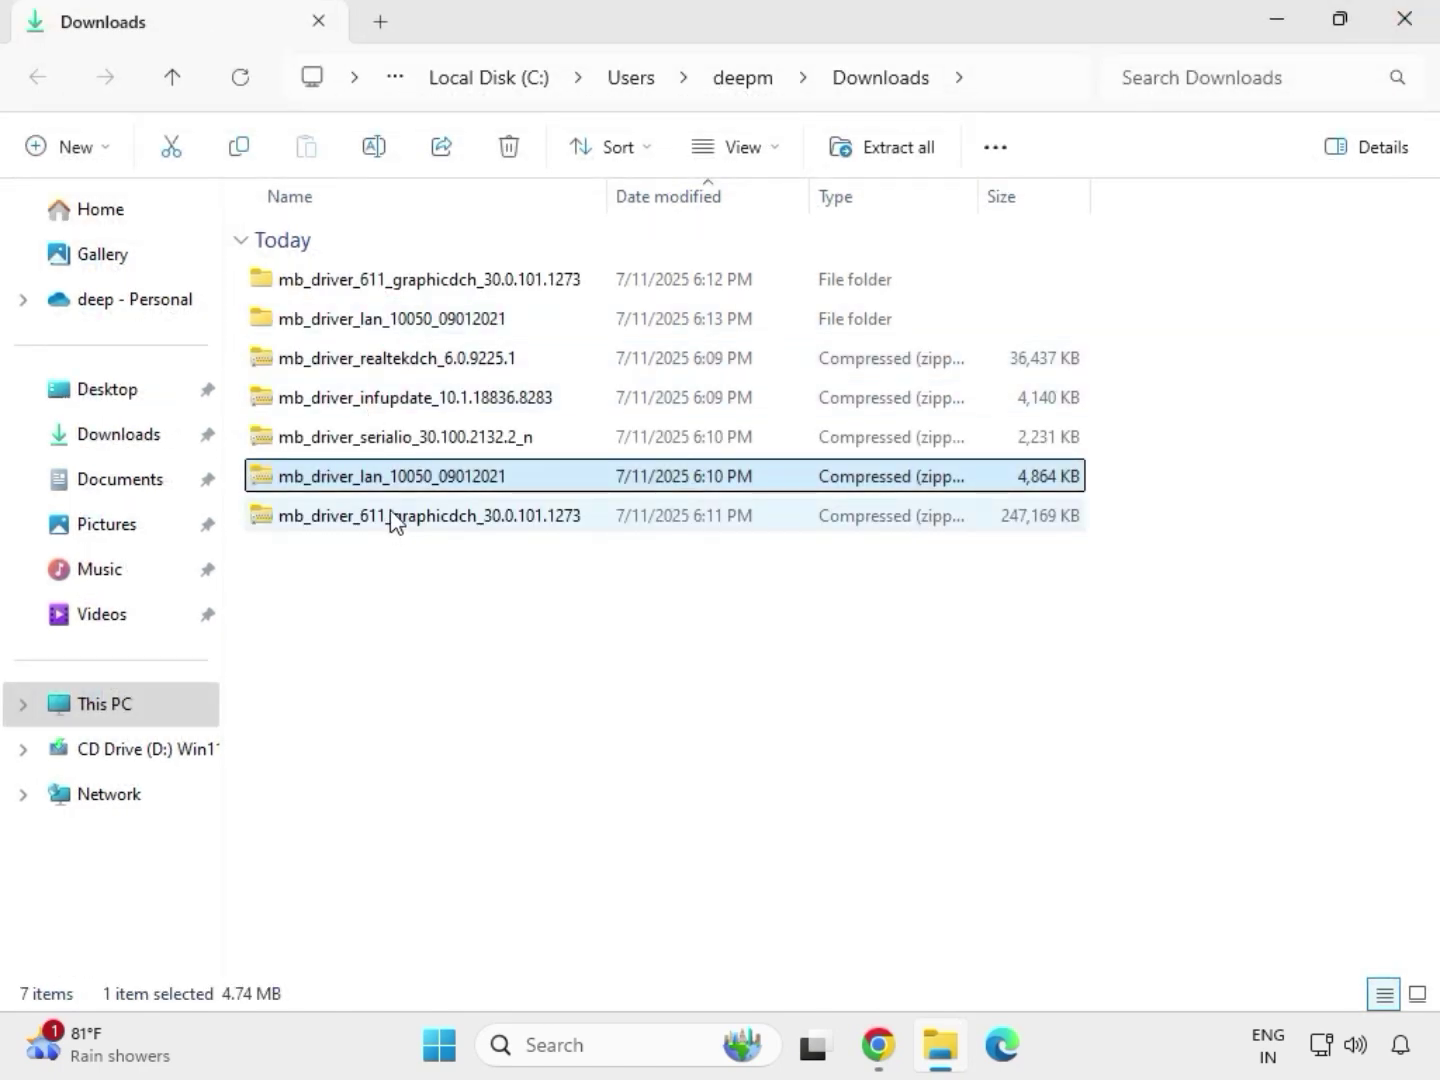
# Extract the mb_driver_serialio_30.100.2132.2_n archive to the suggested folder in Downloads and close the window showing the extracted files.
pyautogui.click(357, 440)
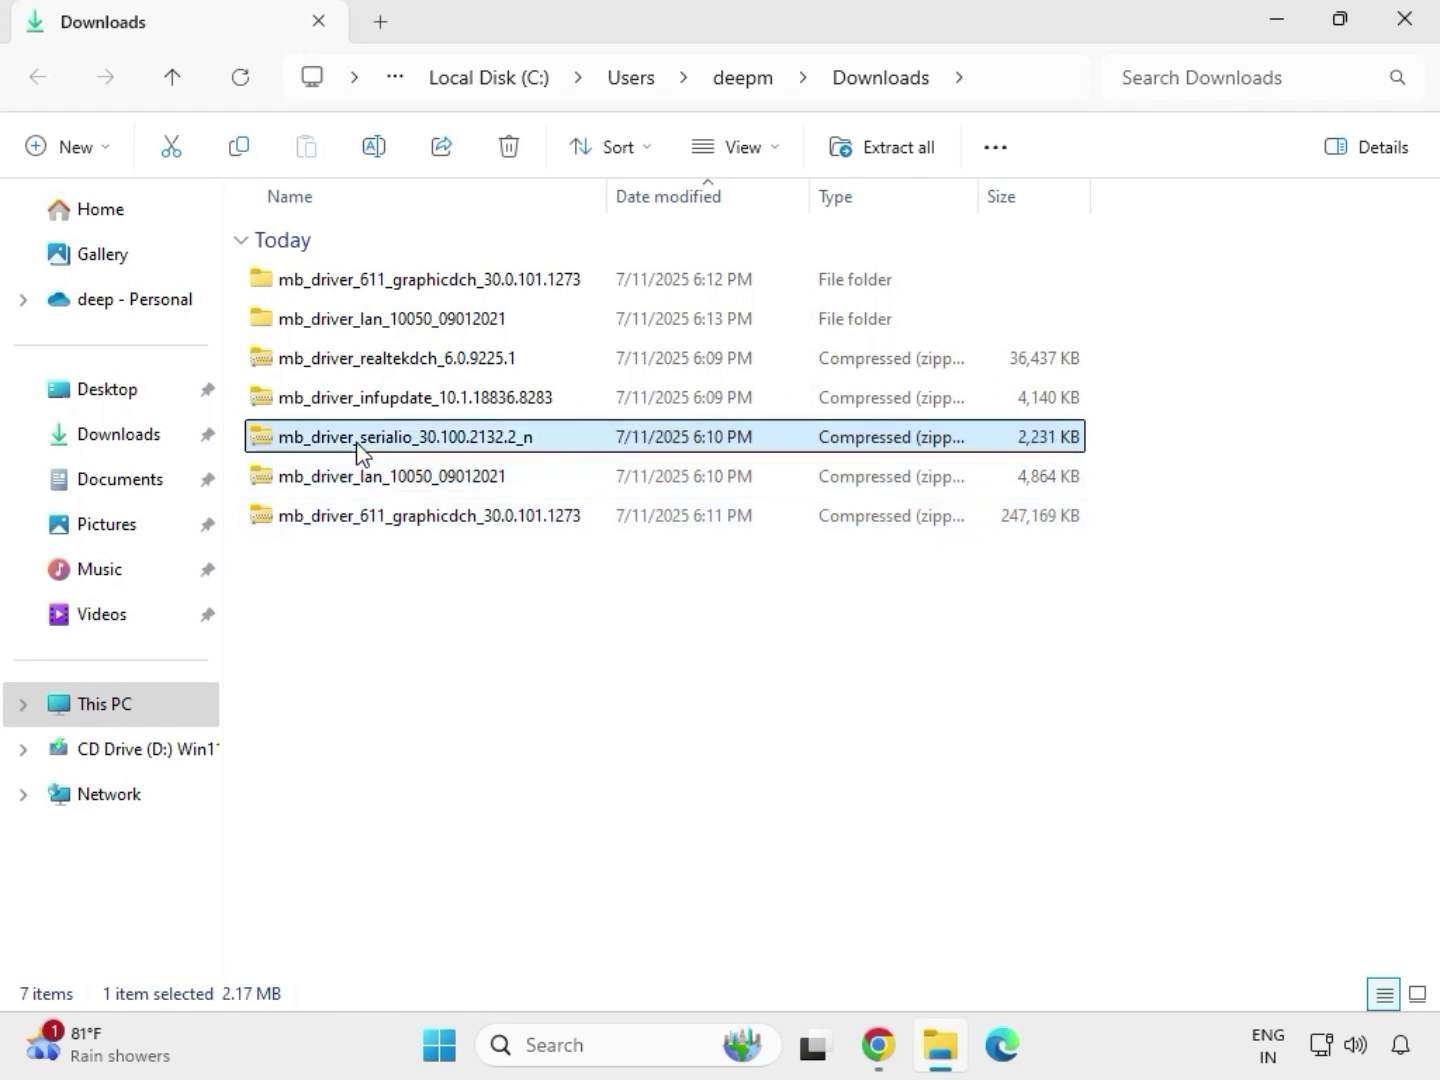
pyautogui.rightClick(357, 446)
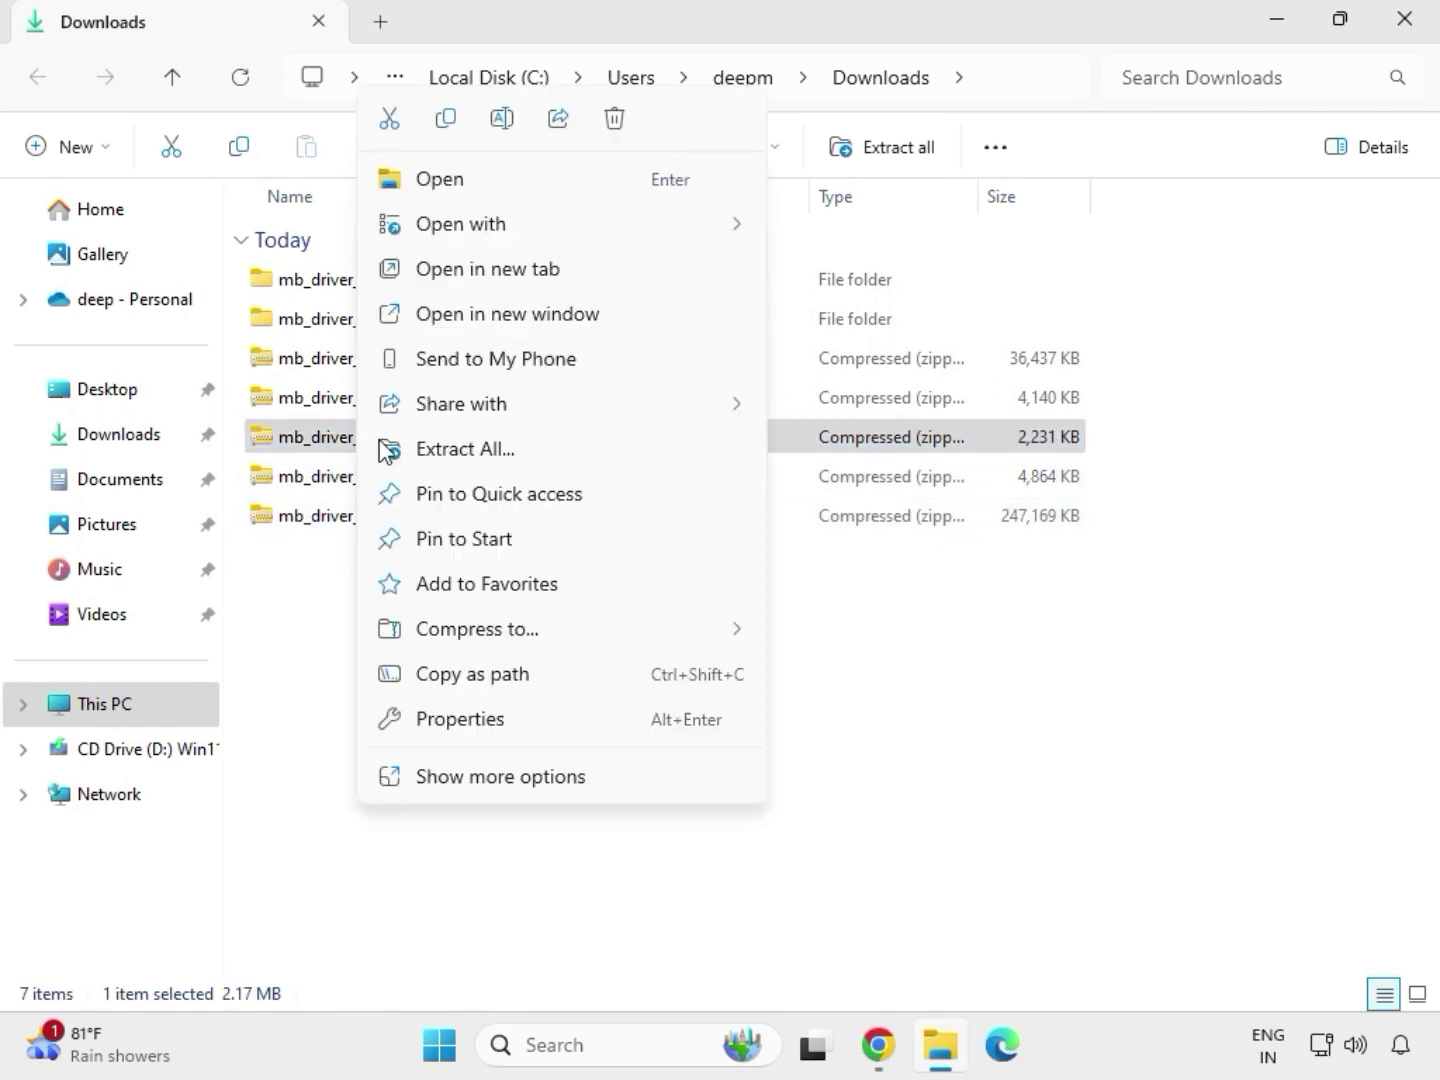
pyautogui.click(439, 453)
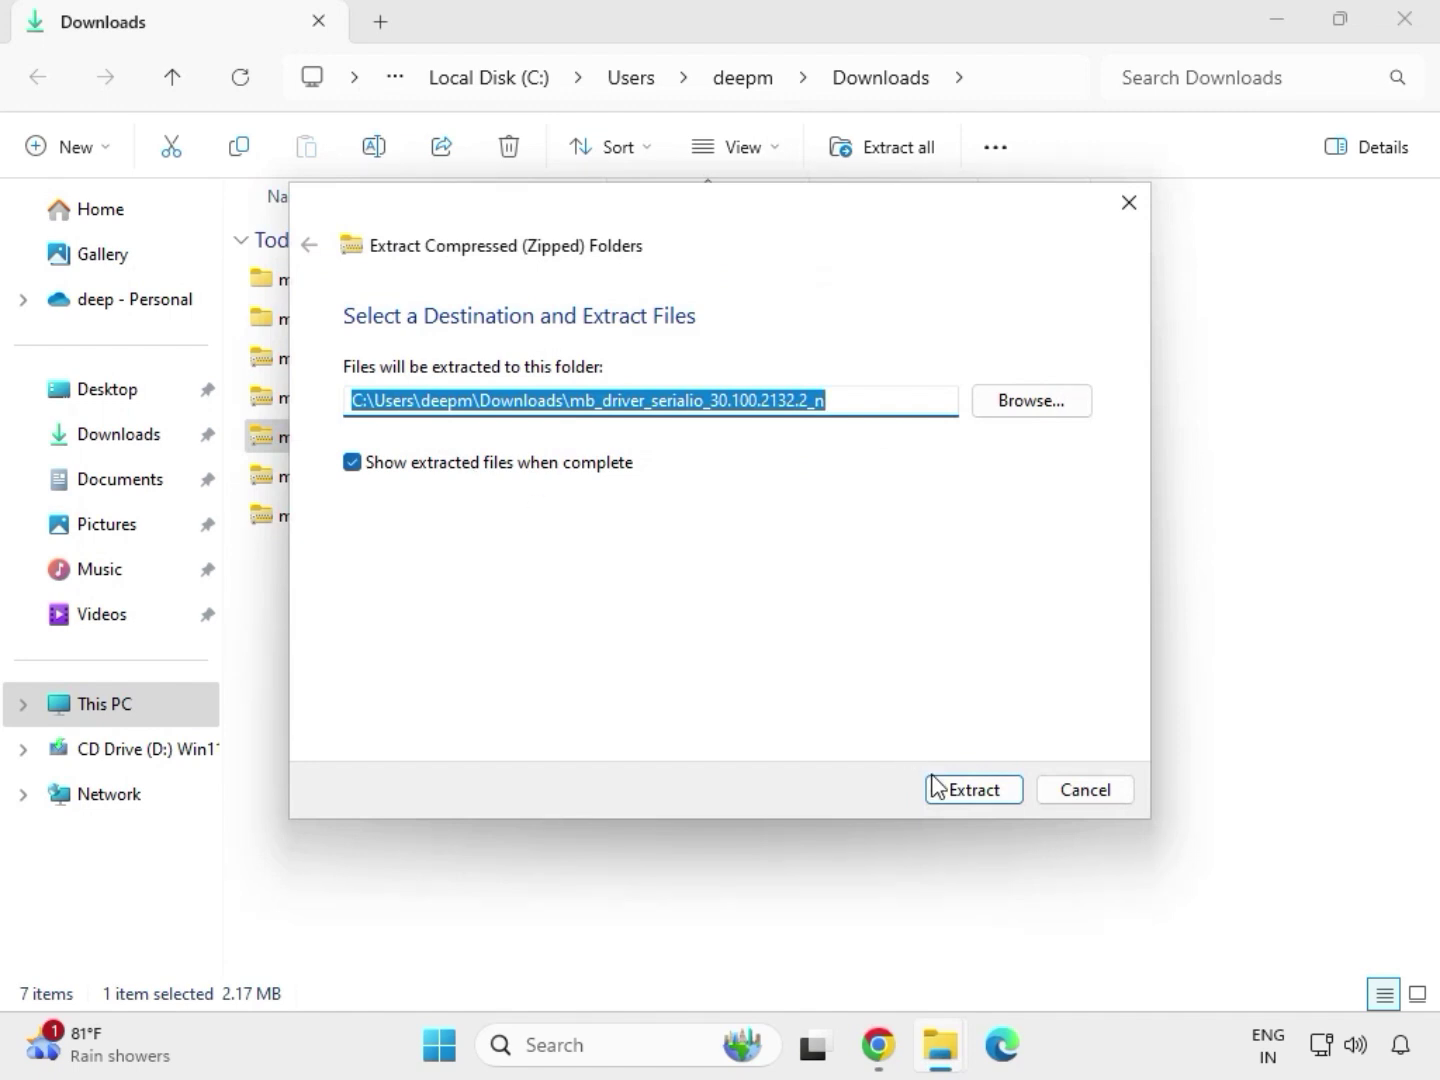
pyautogui.click(962, 790)
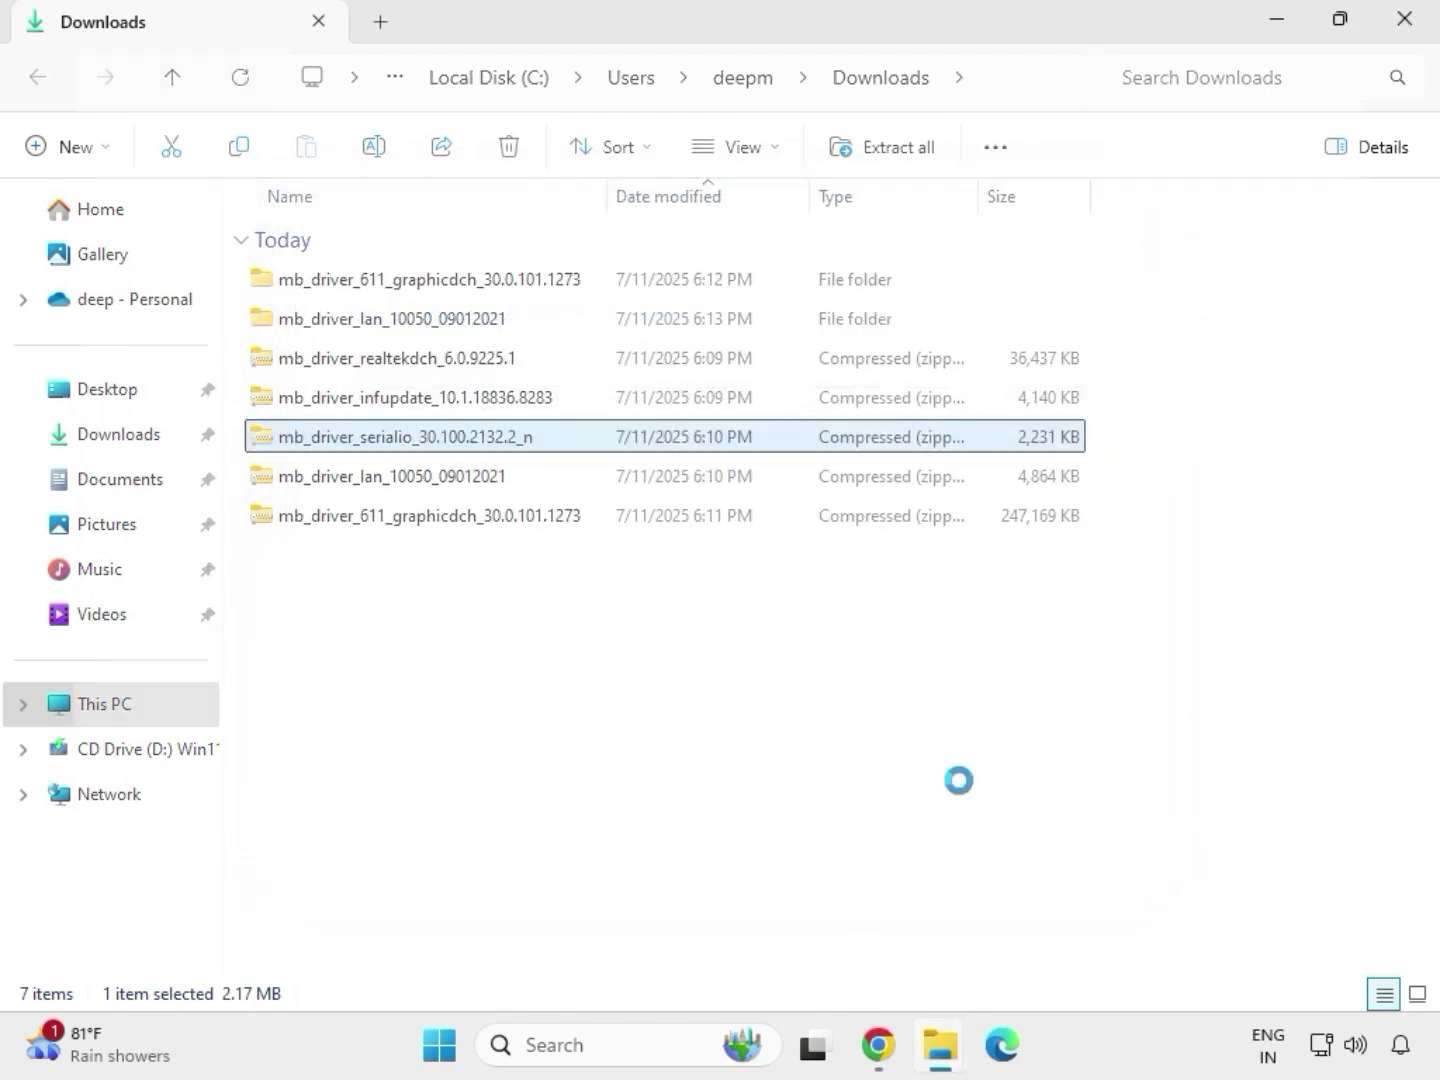
pyautogui.click(1405, 22)
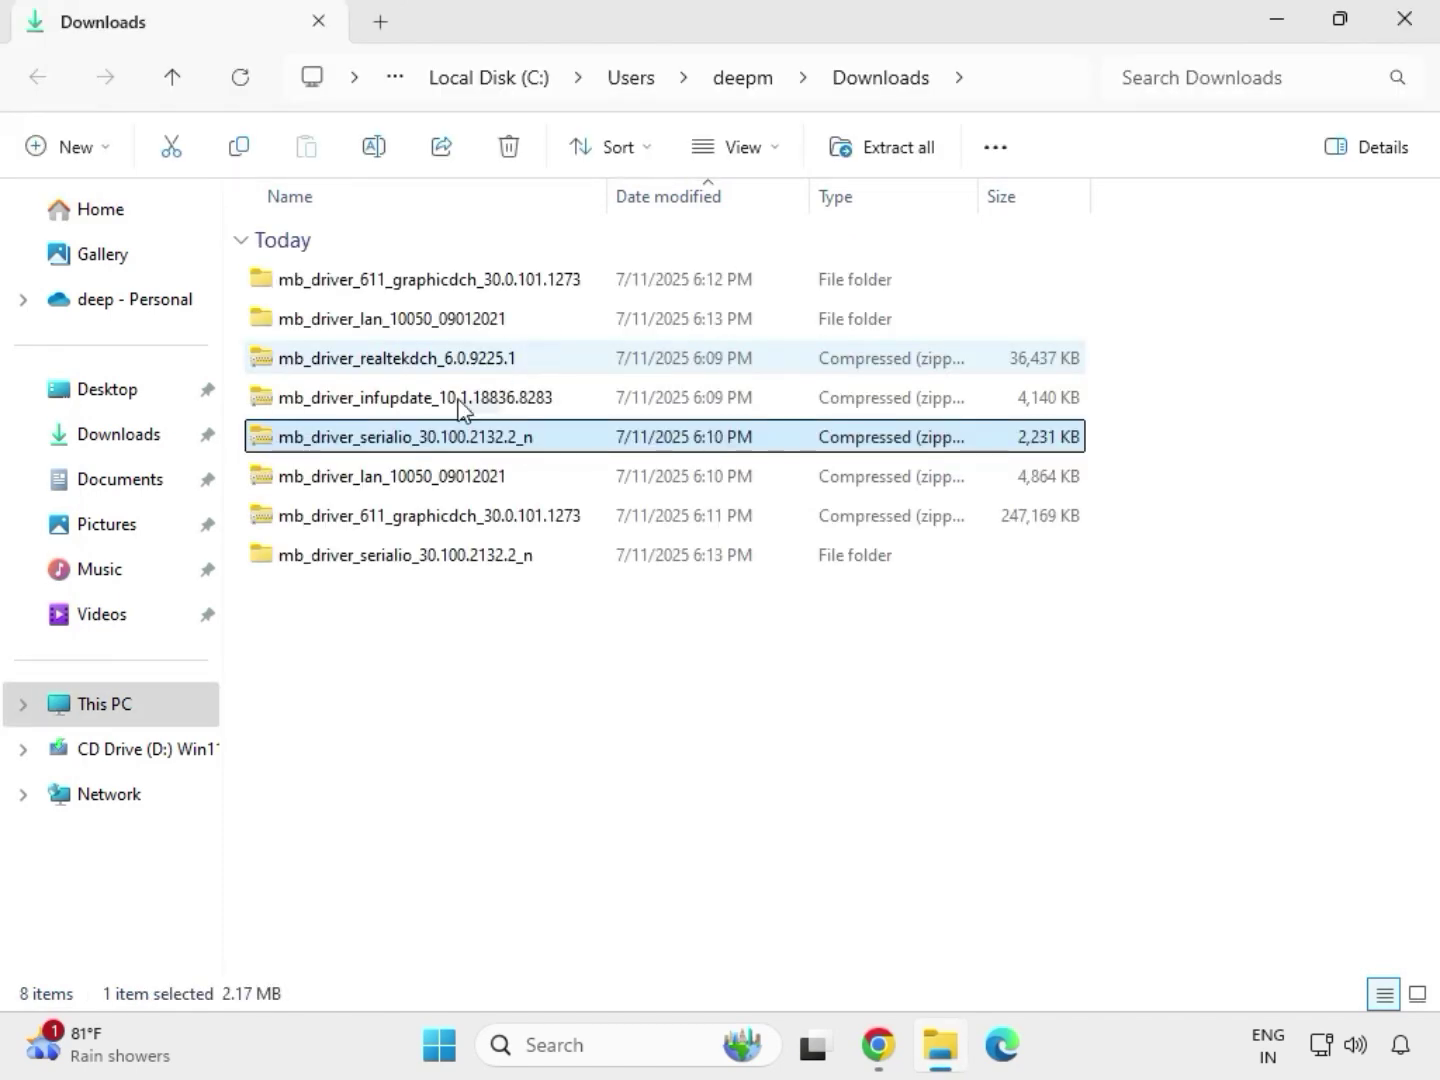
# Extract the mb_driver_infupdate_10.1.18836.8283 archive to the suggested folder in Downloads and close the window showing the extracted files.
pyautogui.click(372, 401)
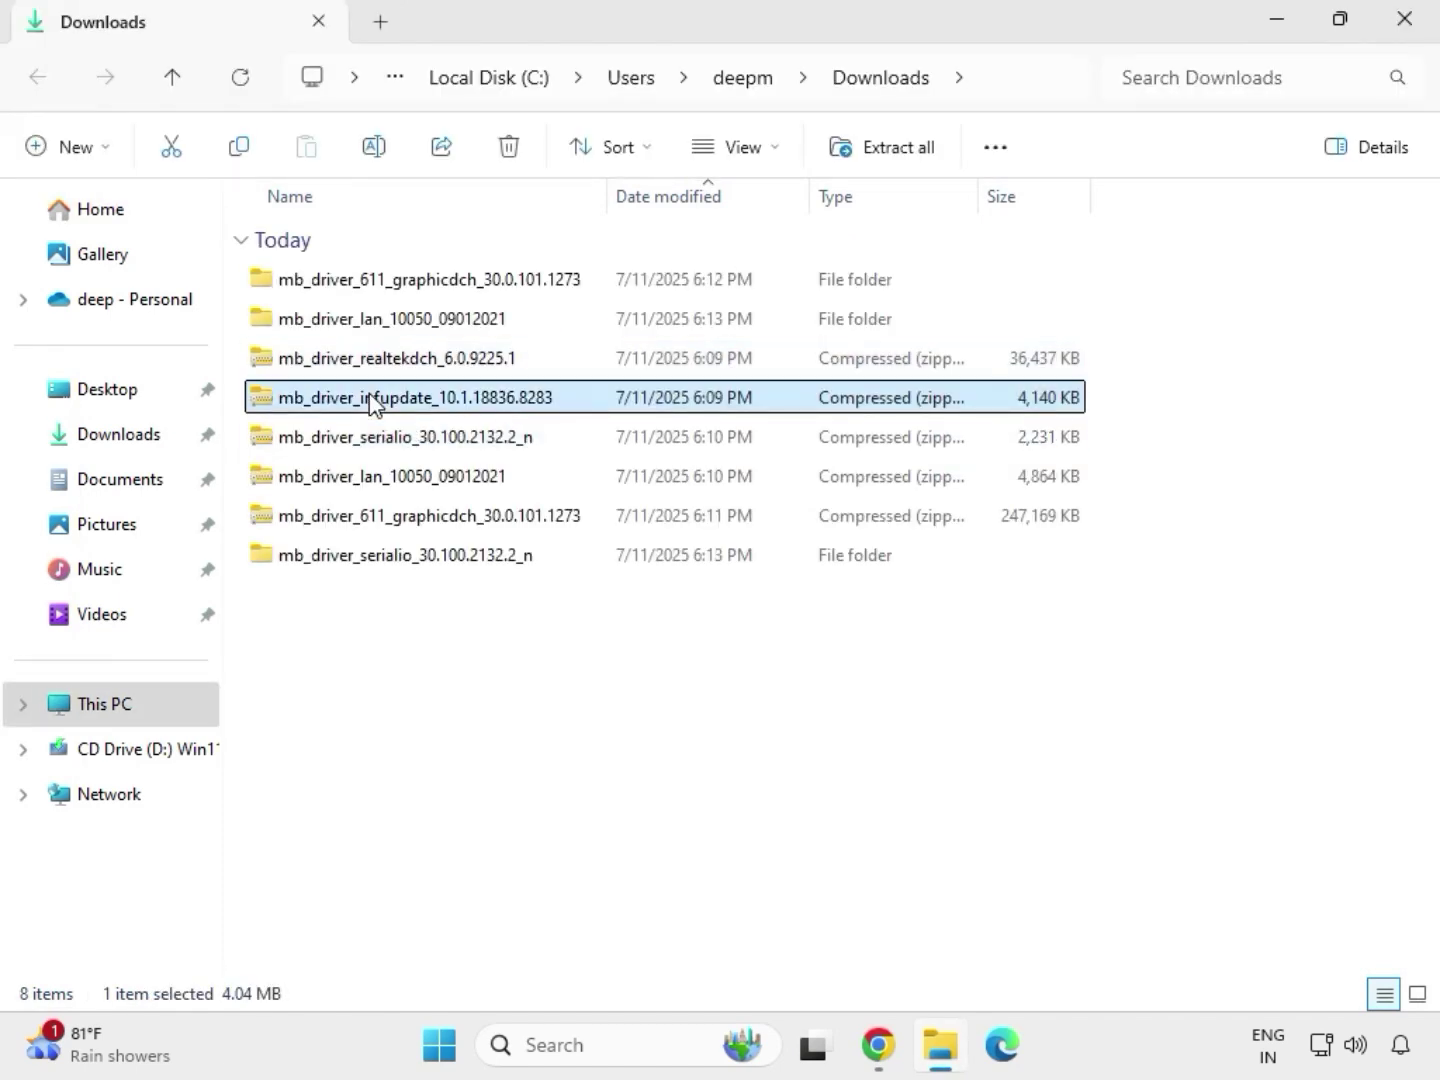
pyautogui.rightClick(373, 401)
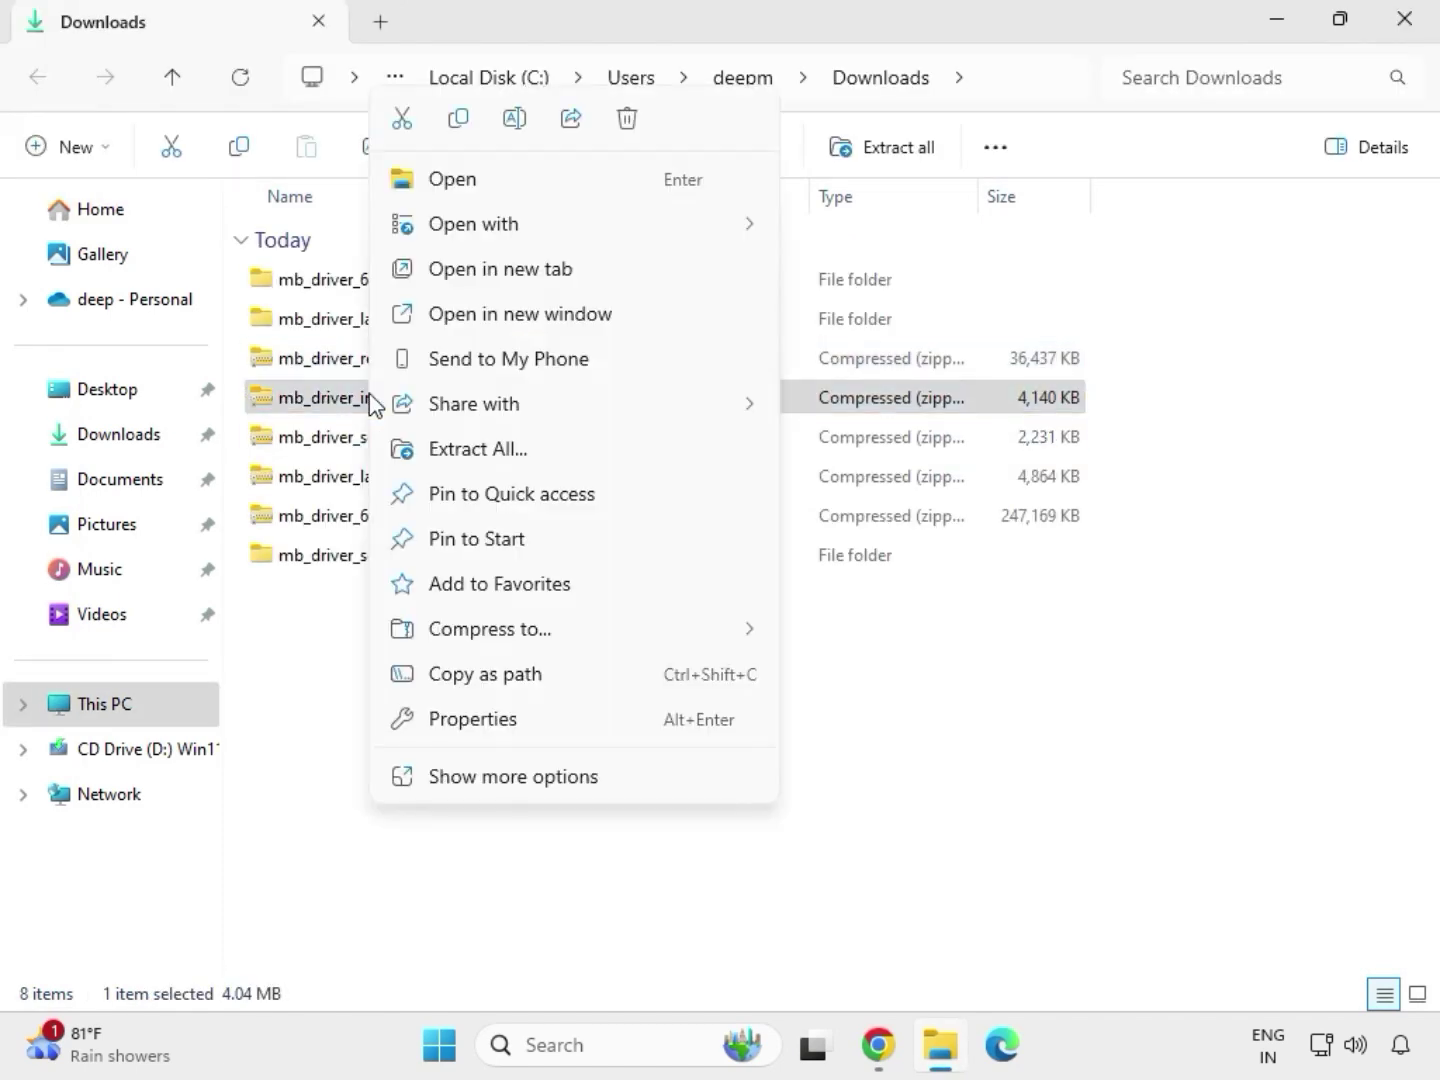
pyautogui.click(506, 449)
pyautogui.click(959, 800)
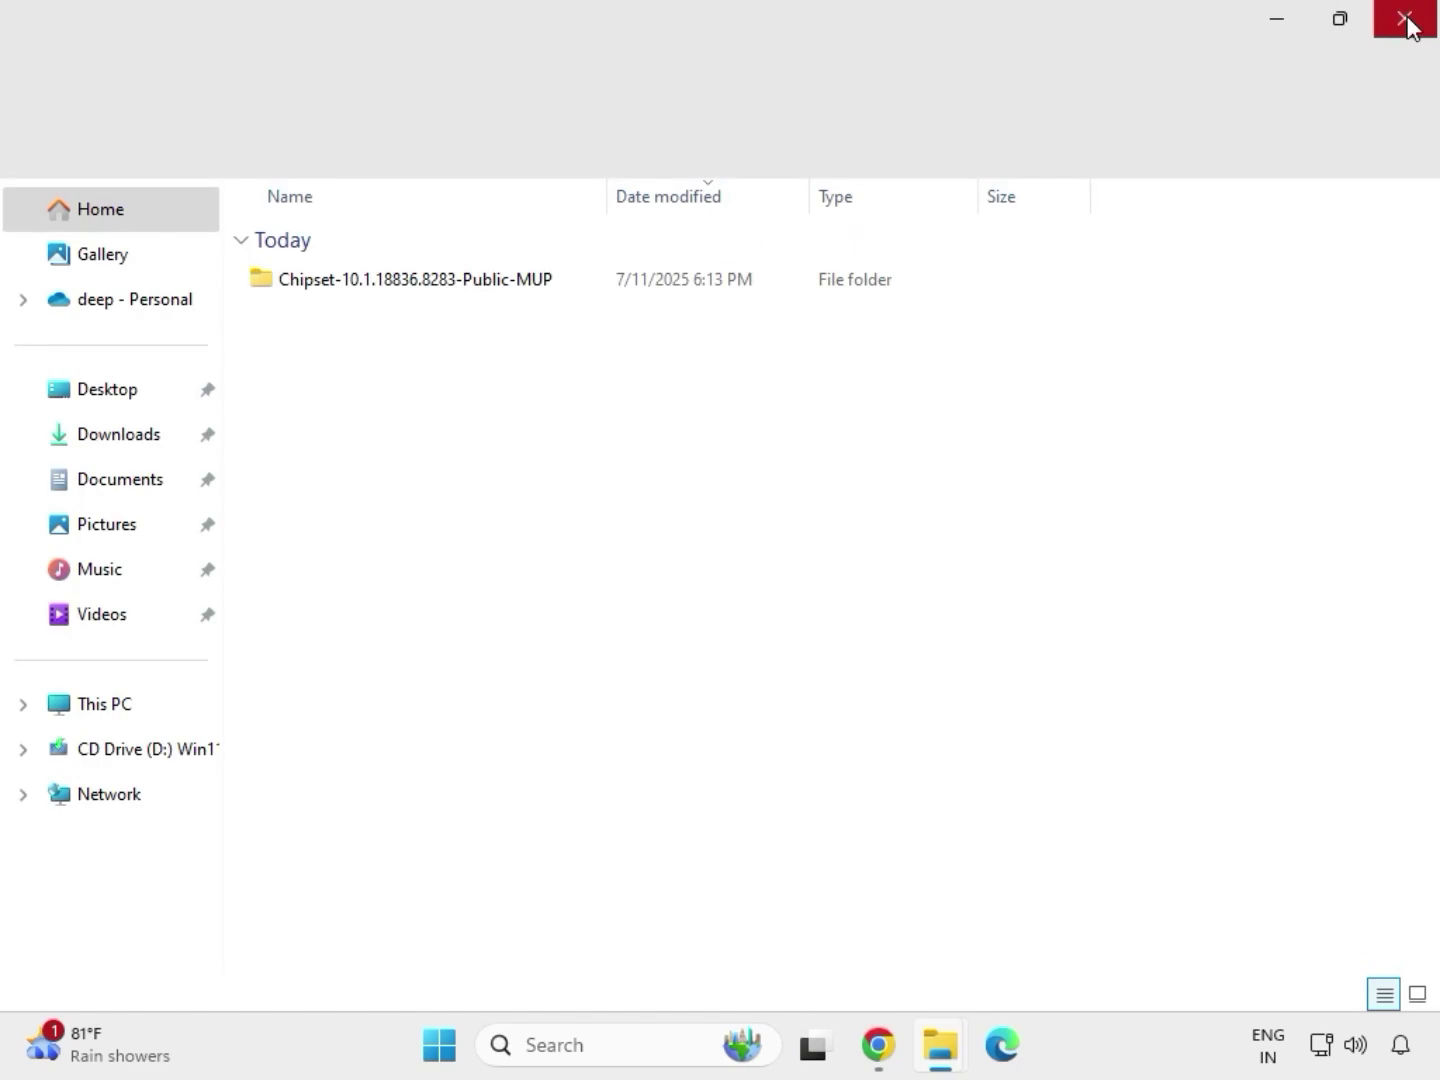
pyautogui.click(1409, 26)
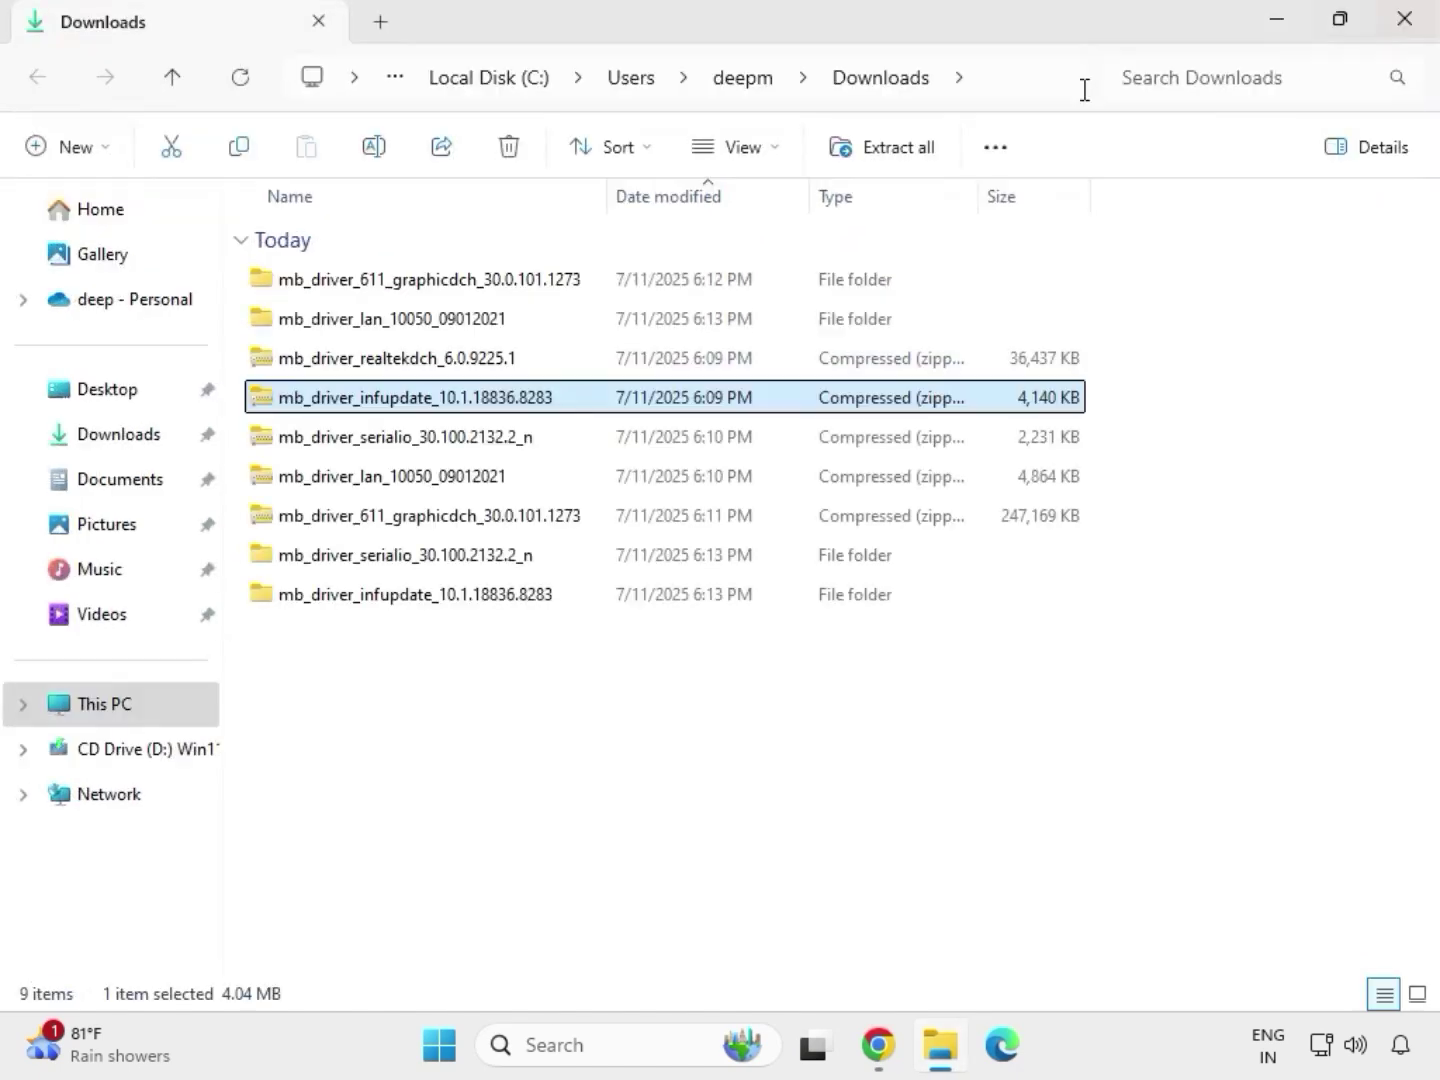
# Extract the mb_driver_realtekdch_6.0.9225.1 archive to the suggested folder in Downloads and close the window showing the extracted files.
pyautogui.click(389, 366)
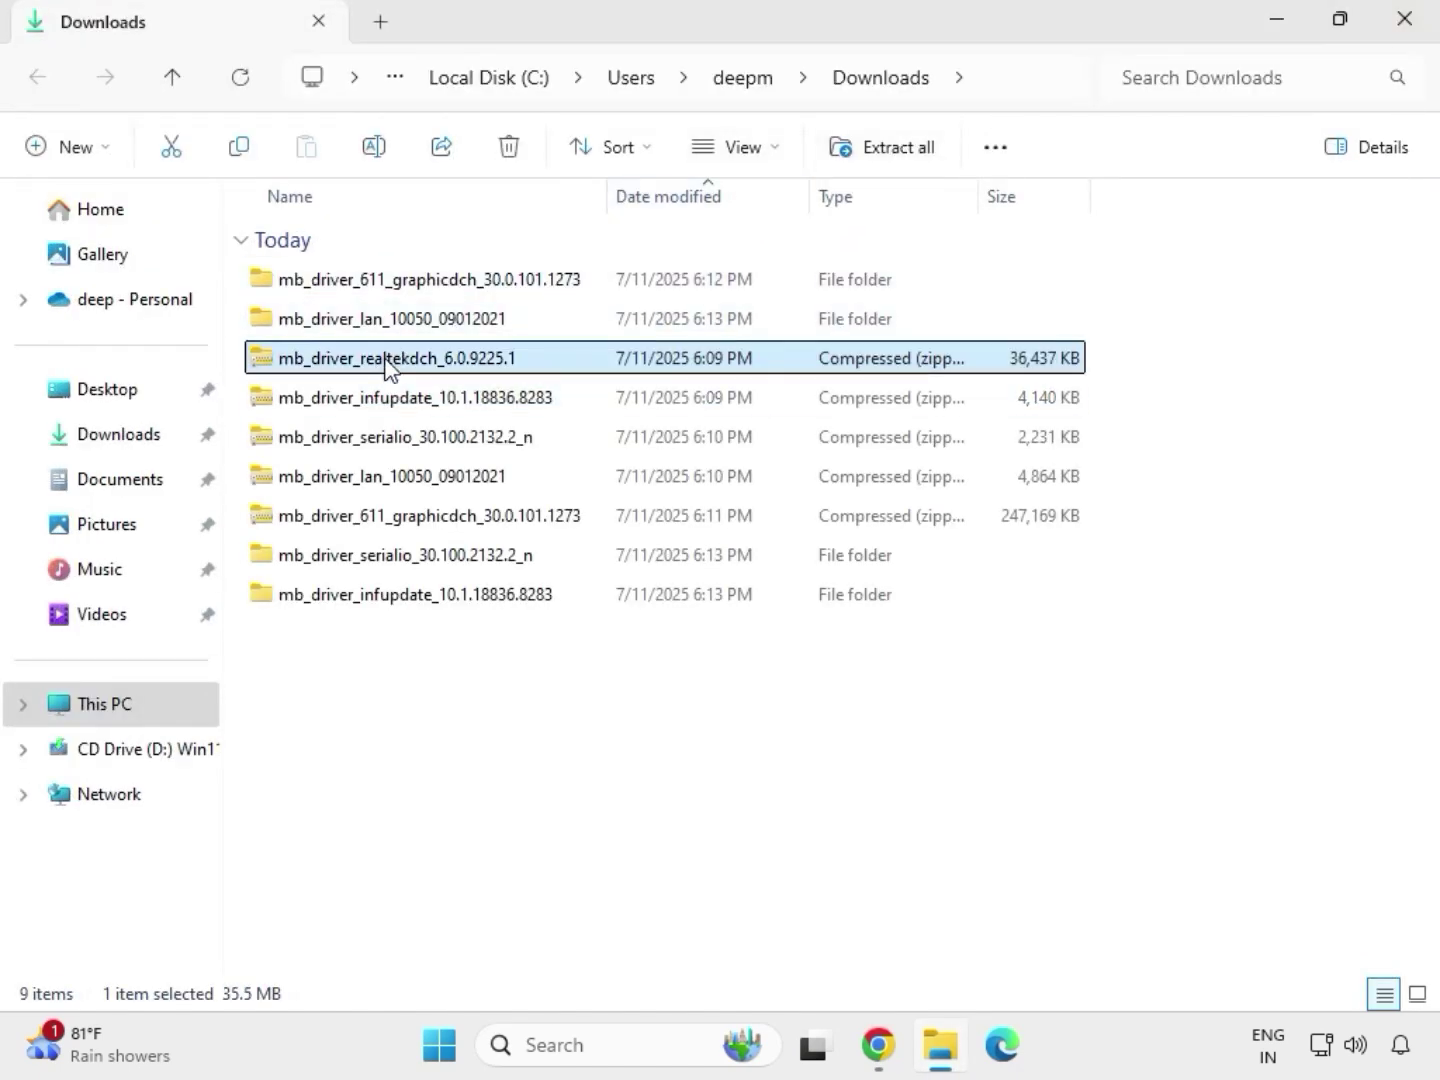
pyautogui.rightClick(385, 360)
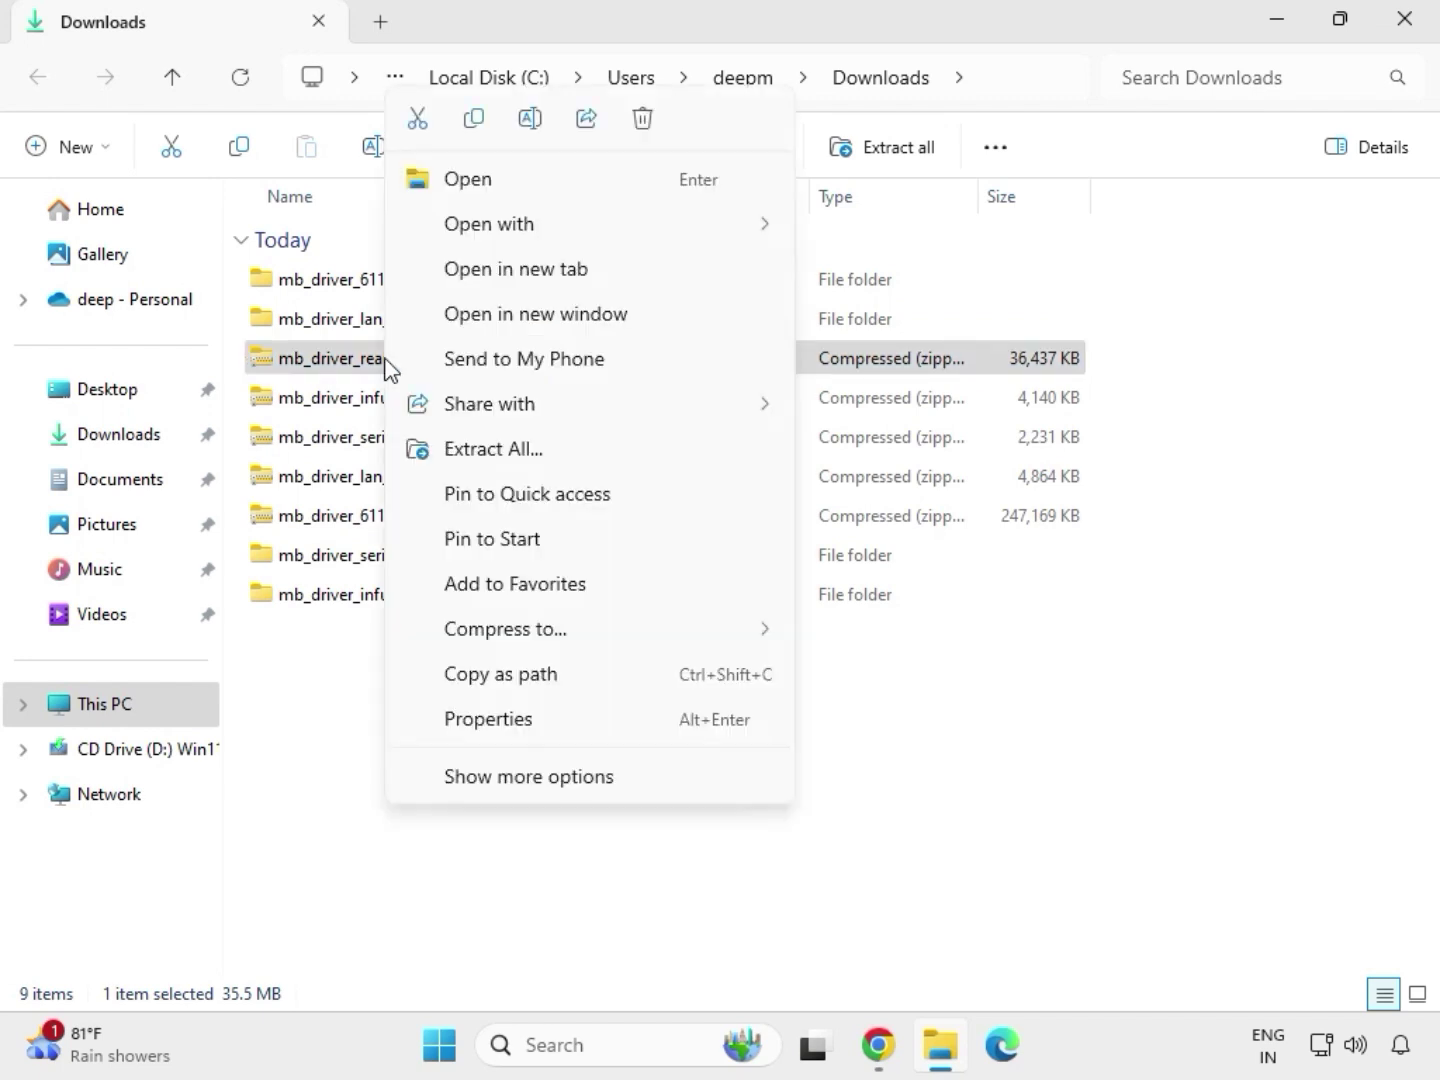
pyautogui.click(474, 453)
pyautogui.click(946, 792)
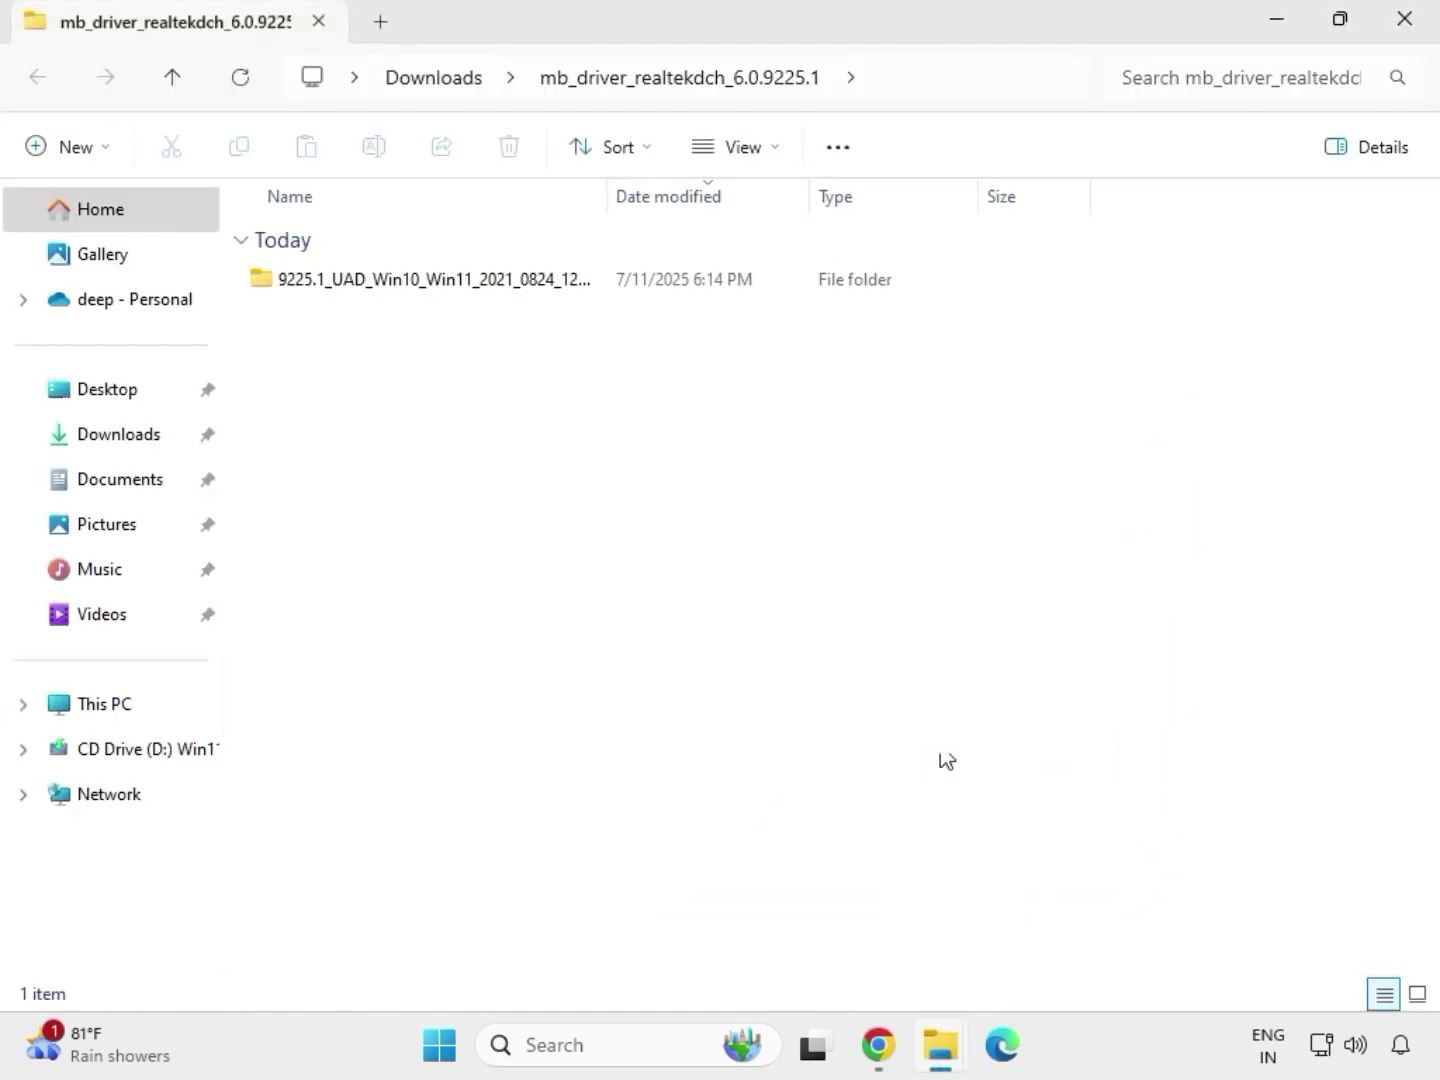
pyautogui.click(1409, 31)
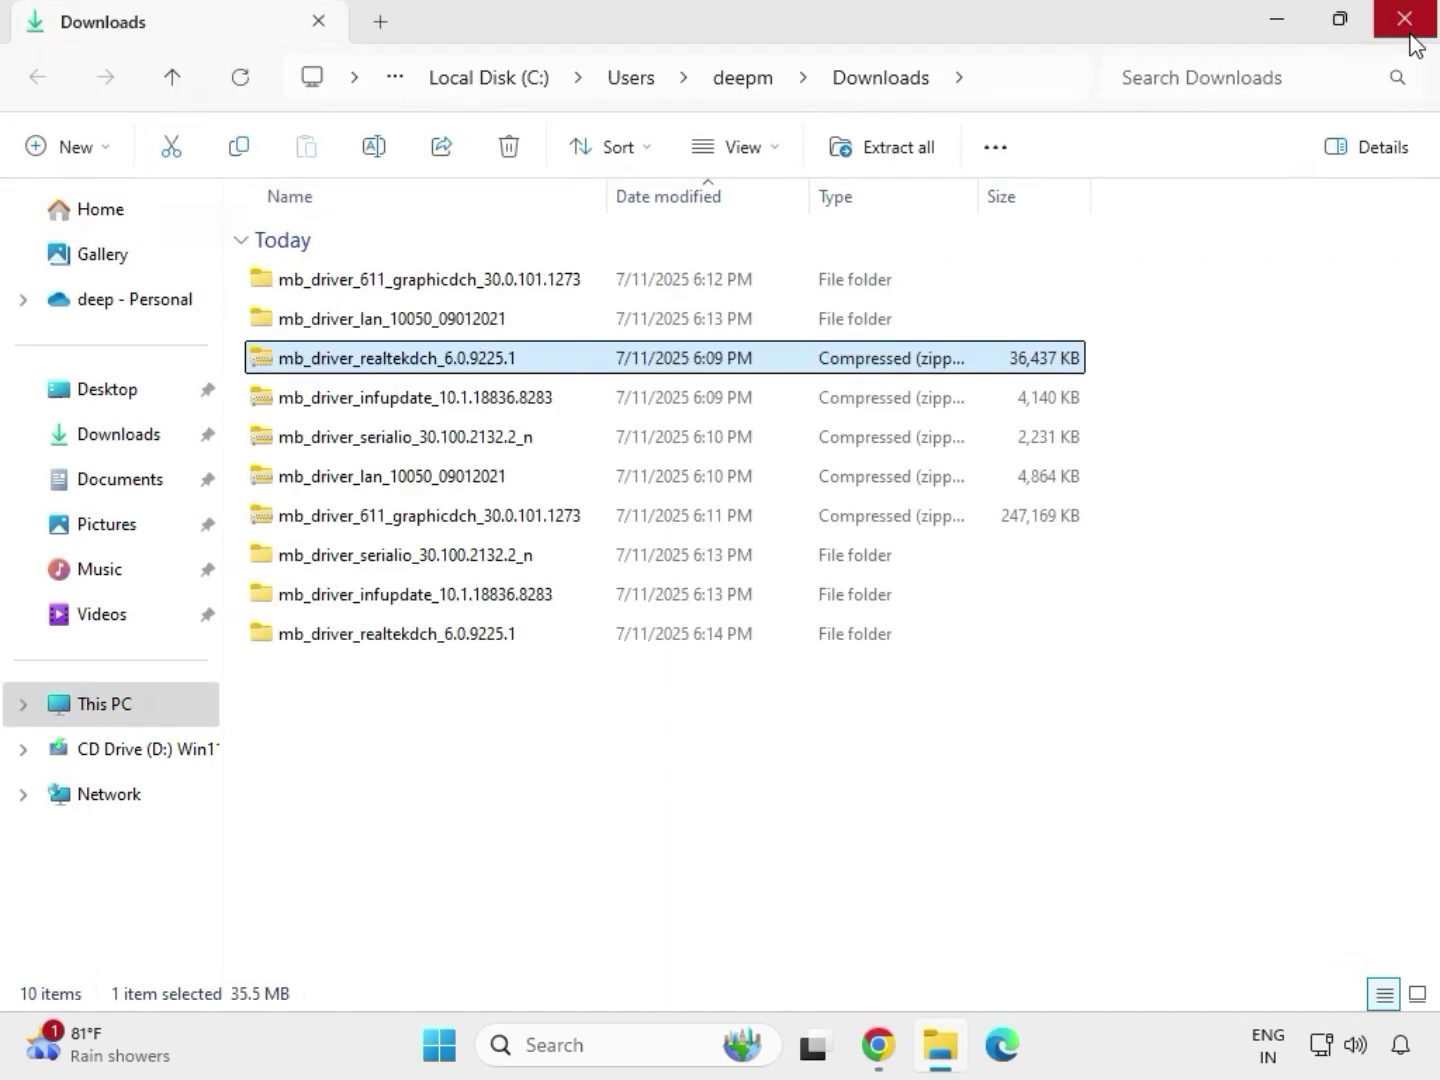
# Refresh the Downloads folder listing and select the five extracted driver folders.
pyautogui.click(699, 800)
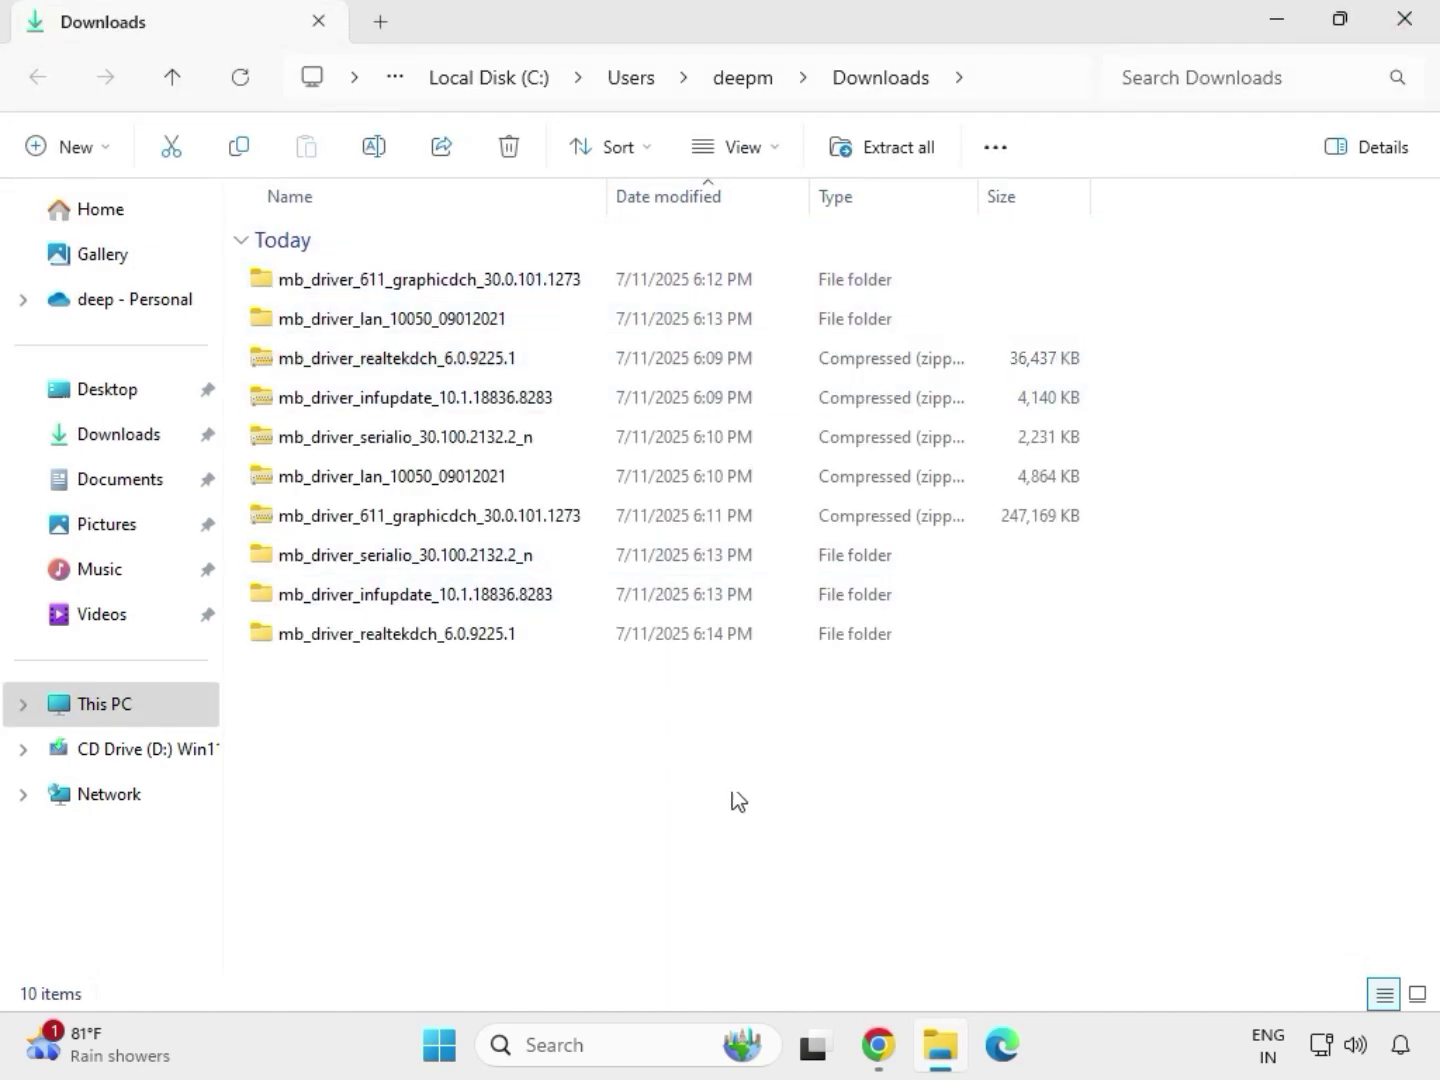
pyautogui.rightClick(639, 739)
pyautogui.click(604, 737)
pyautogui.rightClick(606, 738)
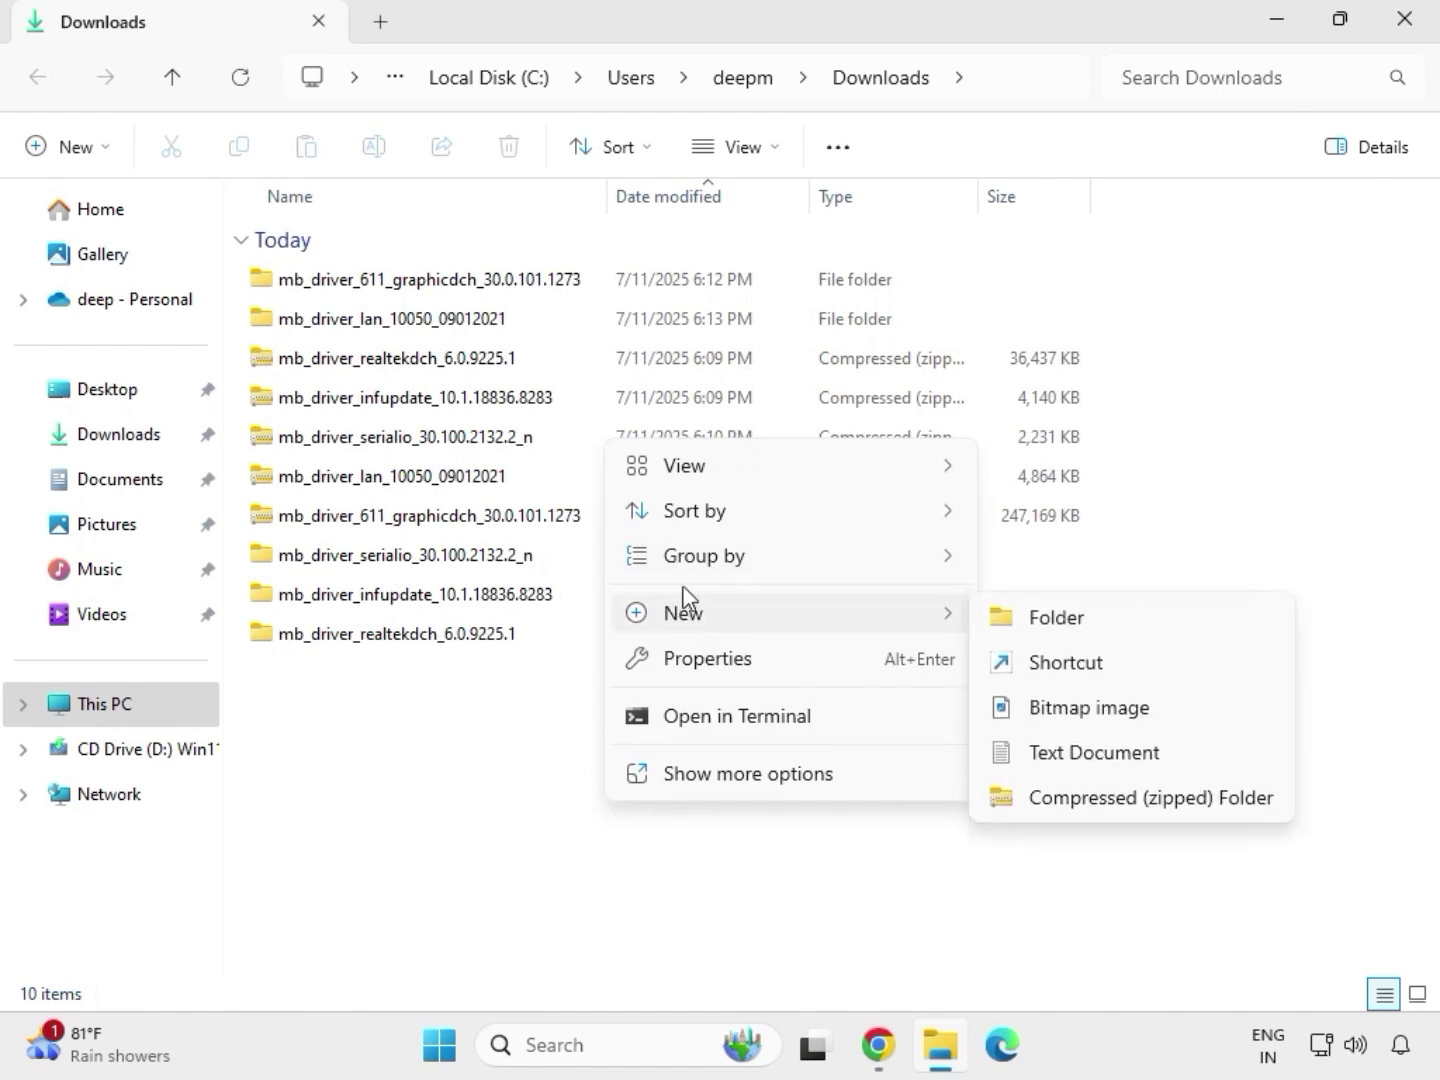
pyautogui.press('Escape')
pyautogui.rightClick(575, 714)
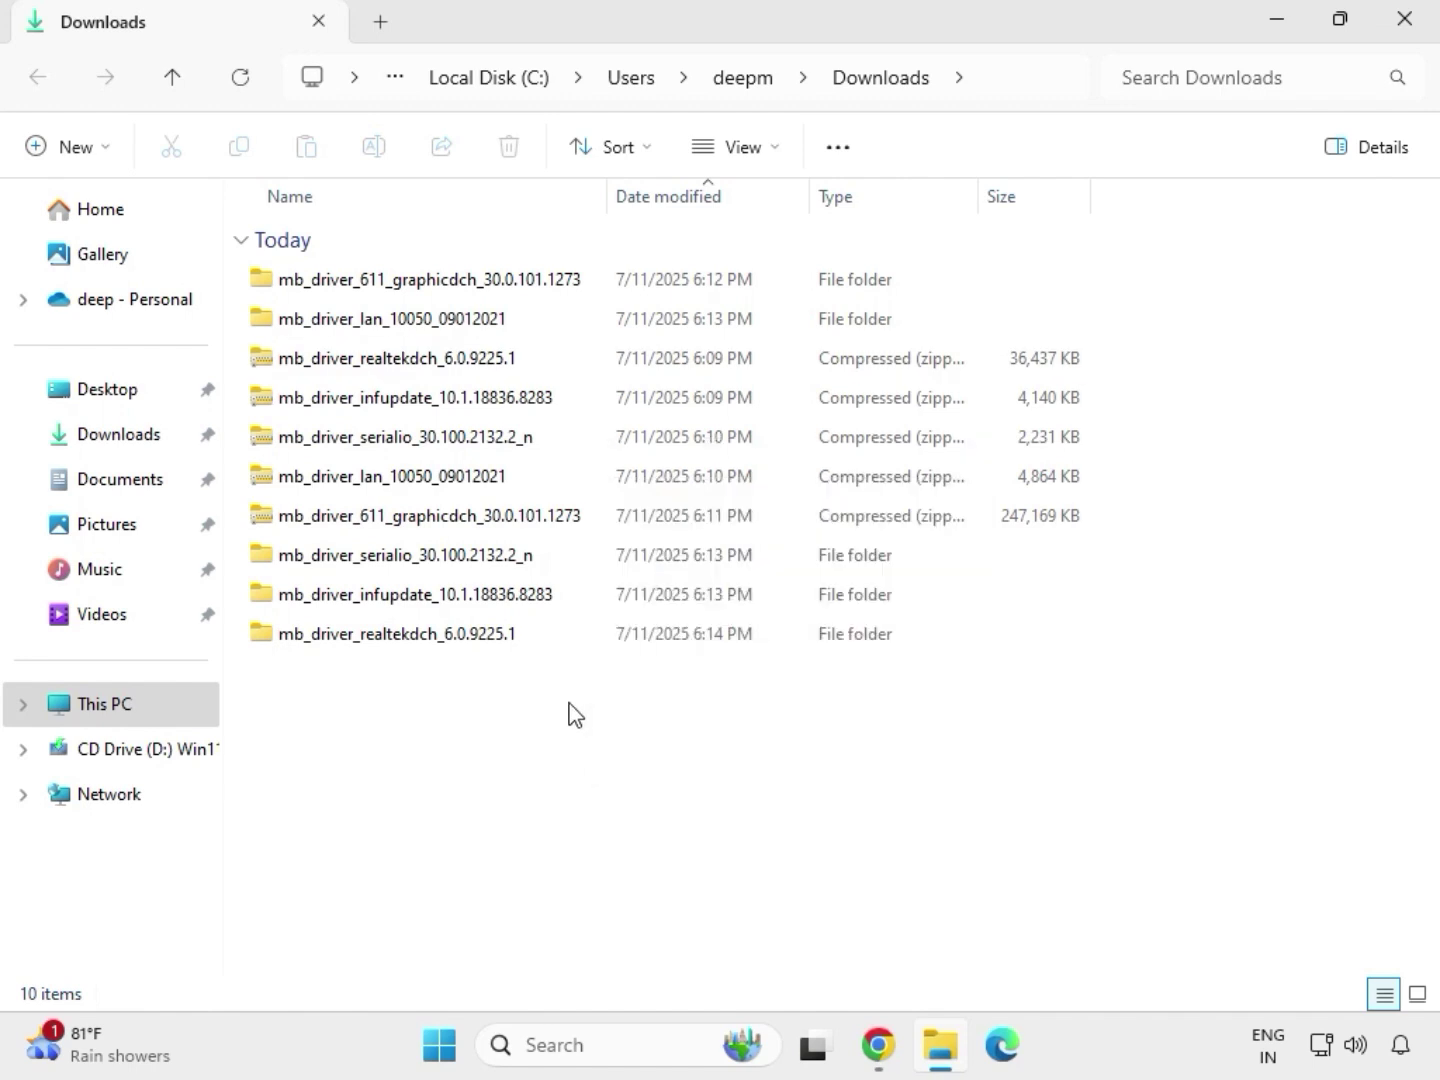
pyautogui.click(652, 731)
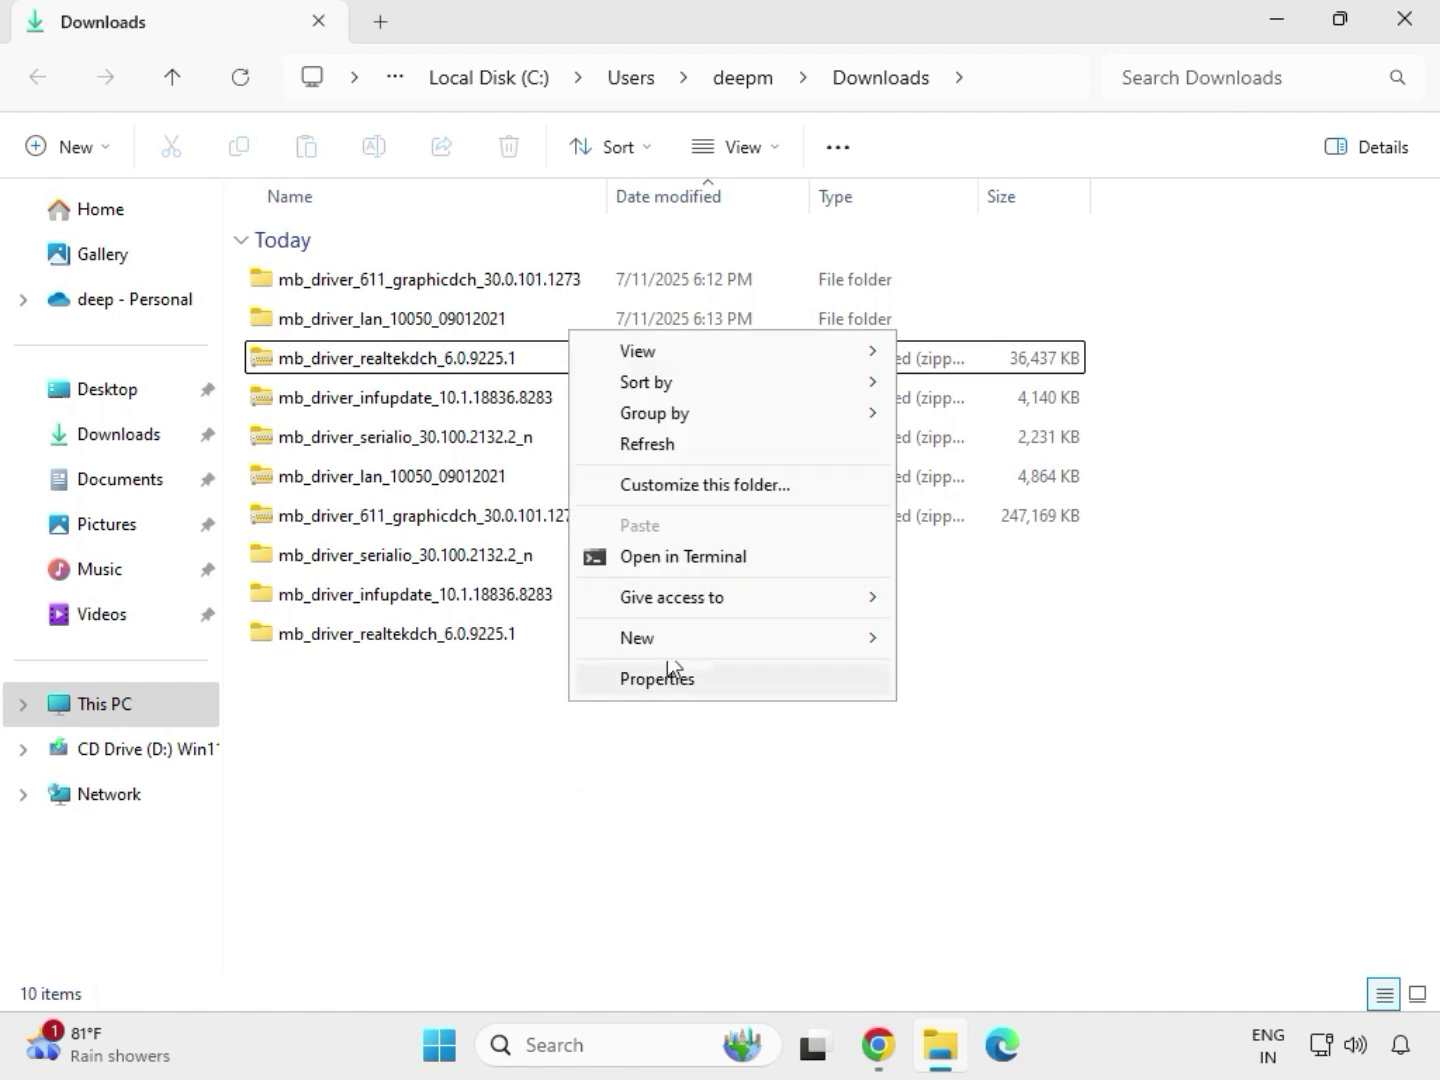
pyautogui.click(662, 443)
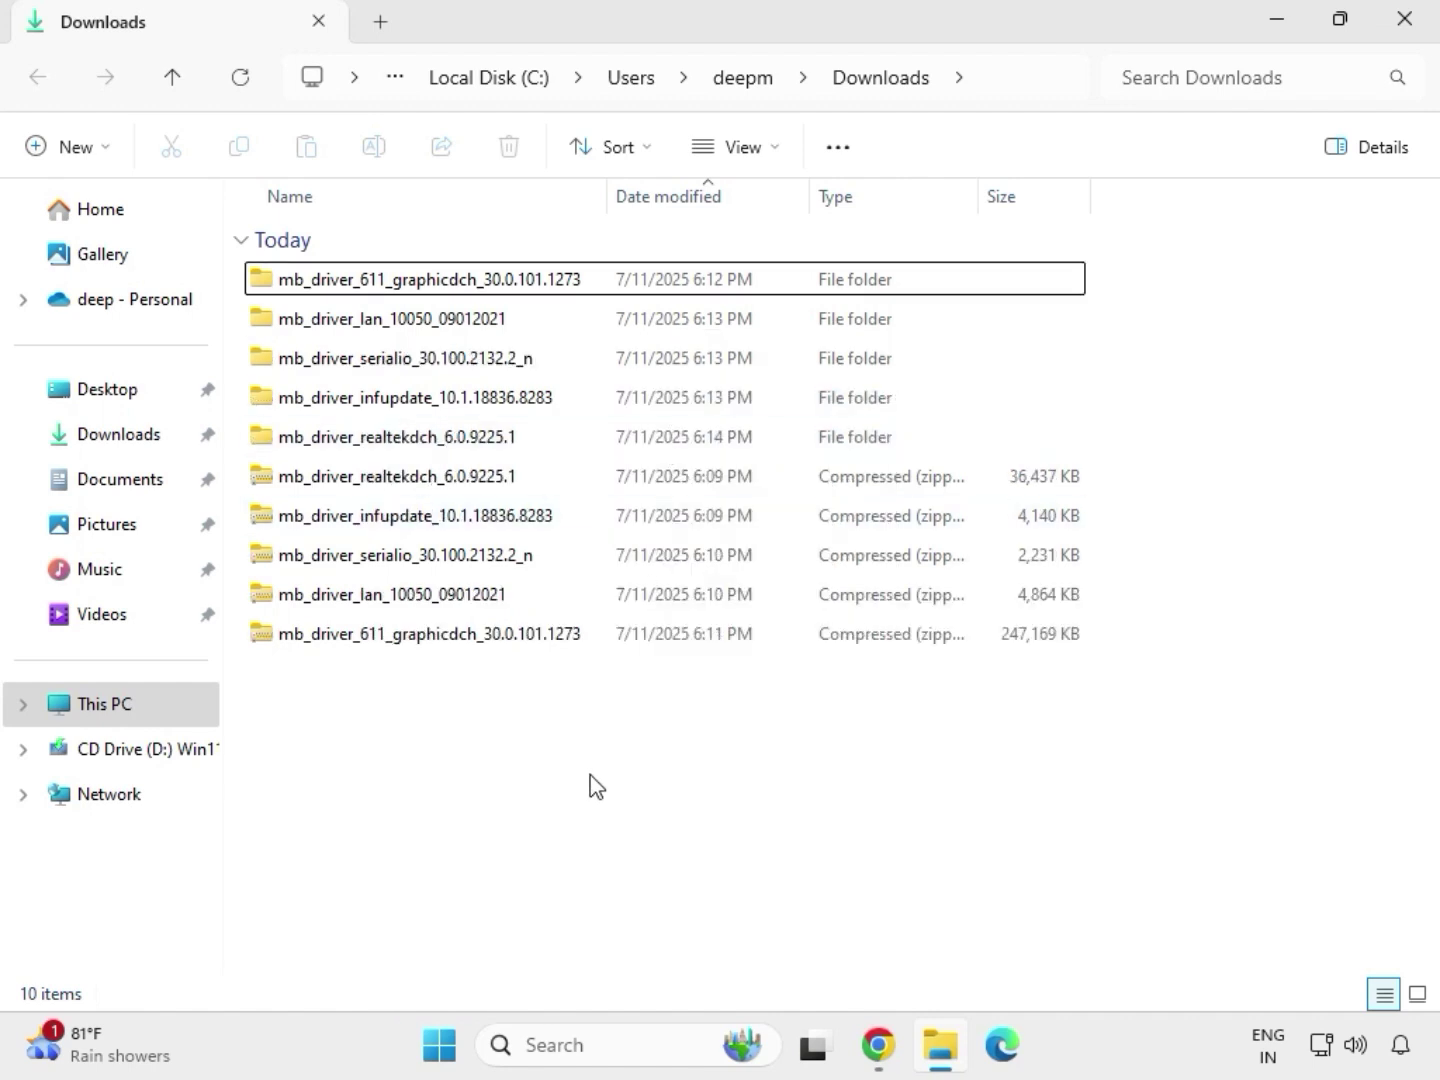
pyautogui.moveTo(1105, 452); pyautogui.dragTo(420, 291)
# Run the installer in the extracted mb_driver_611_graphicdch_30.0.101.1273 folder as administrator and allow it to make changes to the device.
pyautogui.click(470, 290)
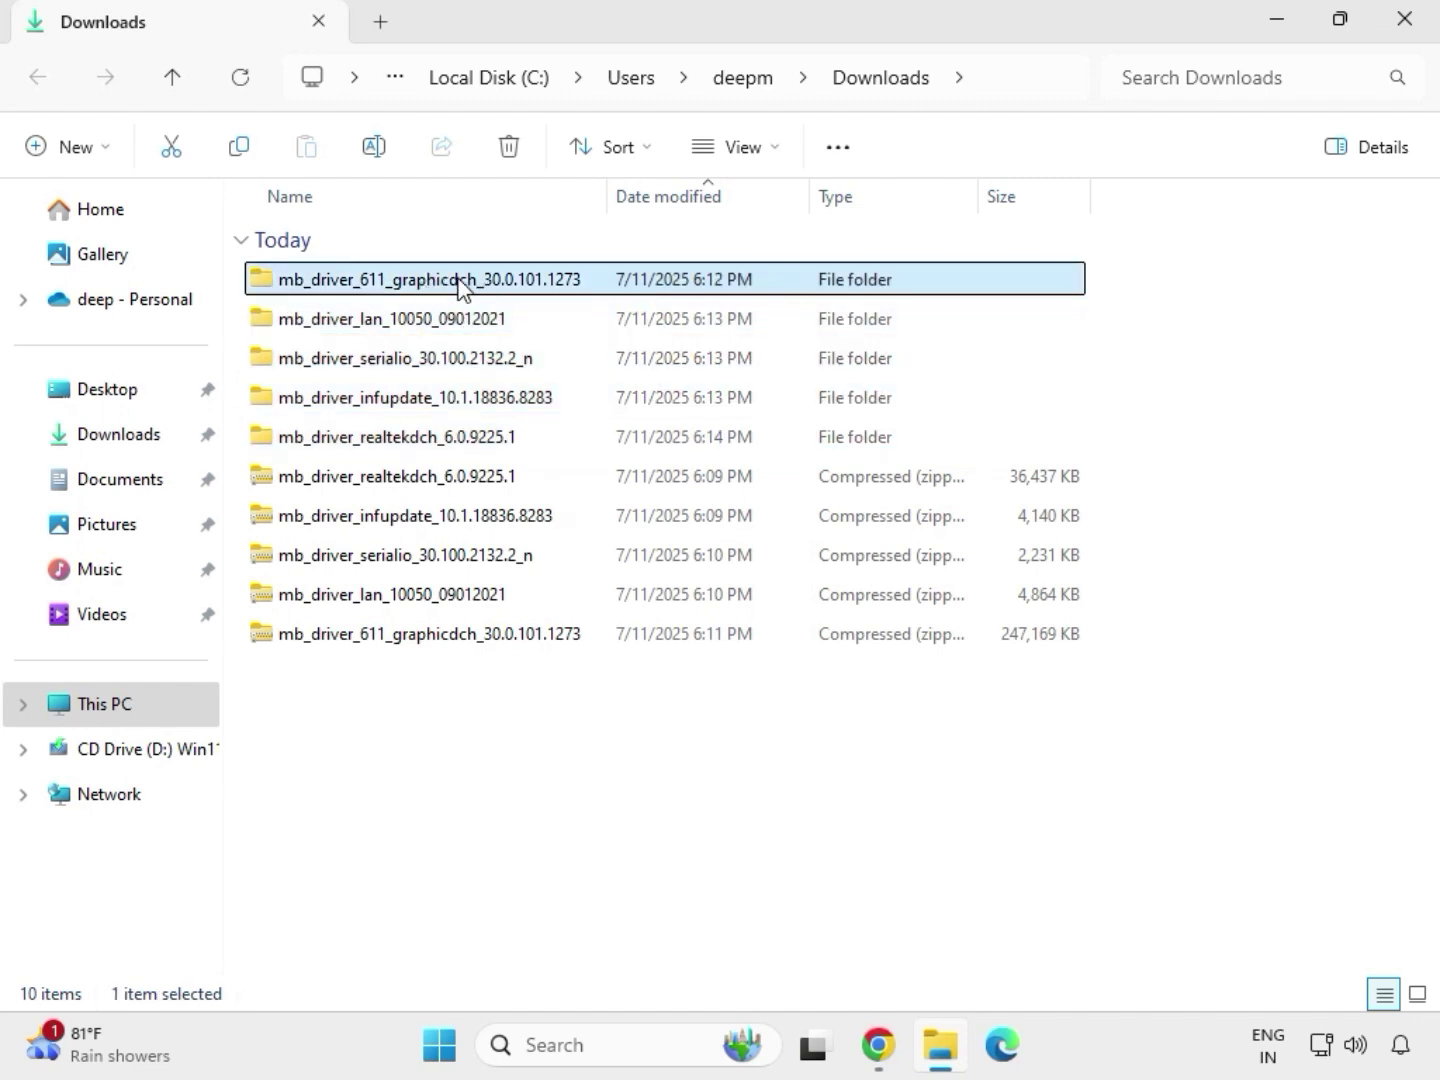
pyautogui.doubleClick(460, 284)
pyautogui.click(400, 283)
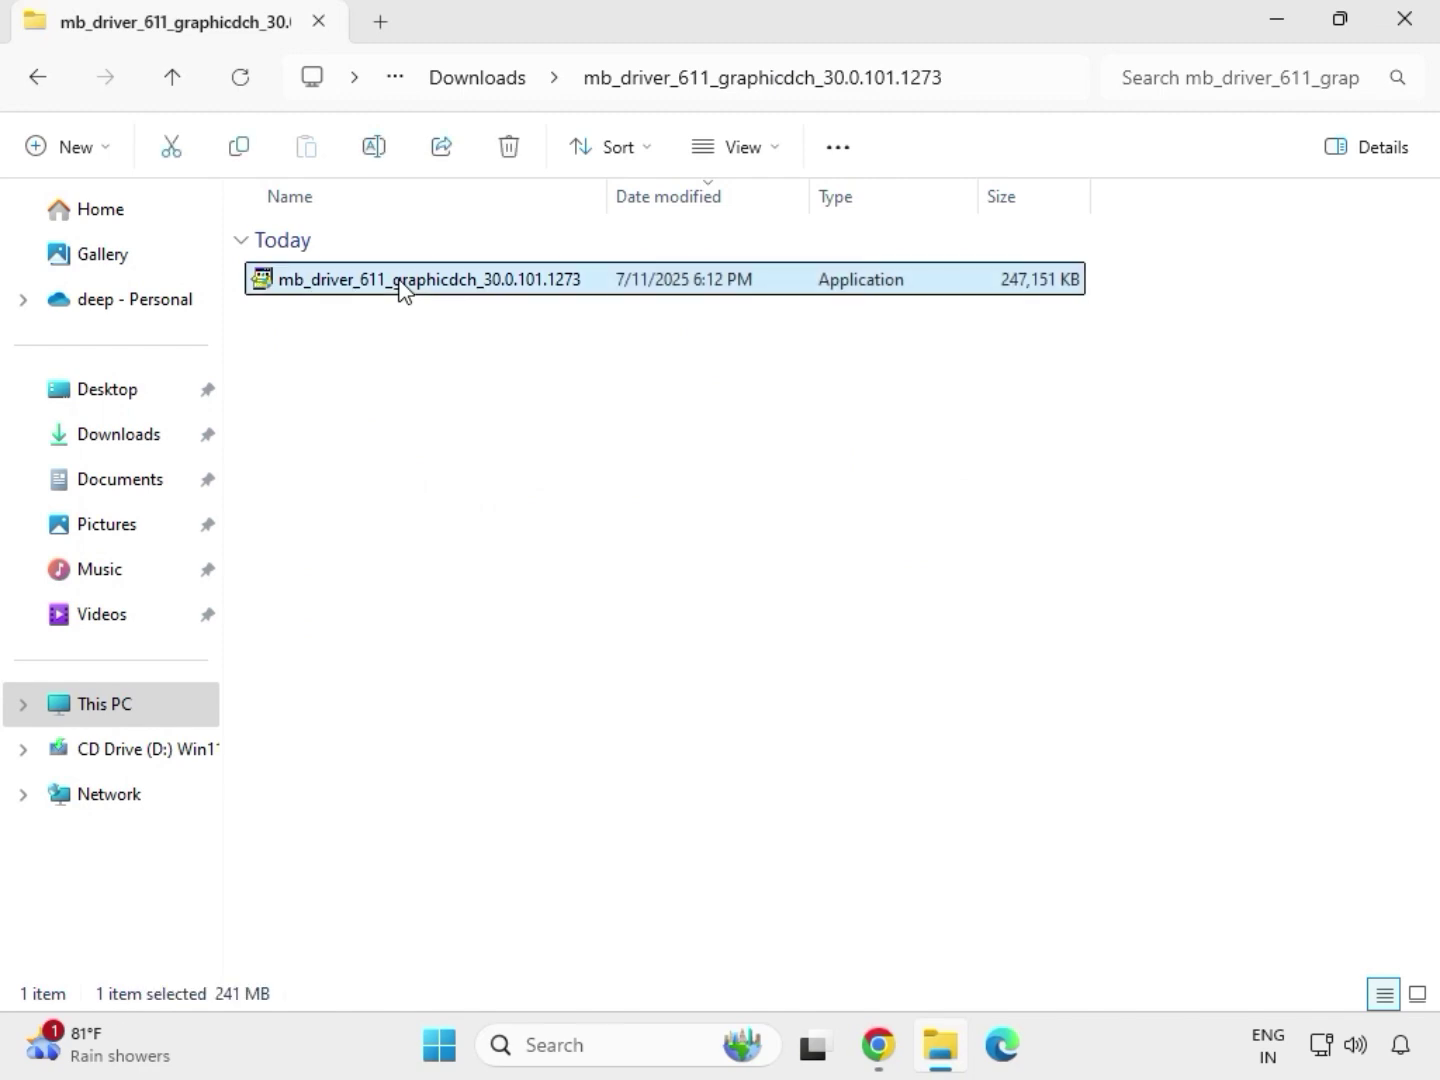
pyautogui.rightClick(434, 338)
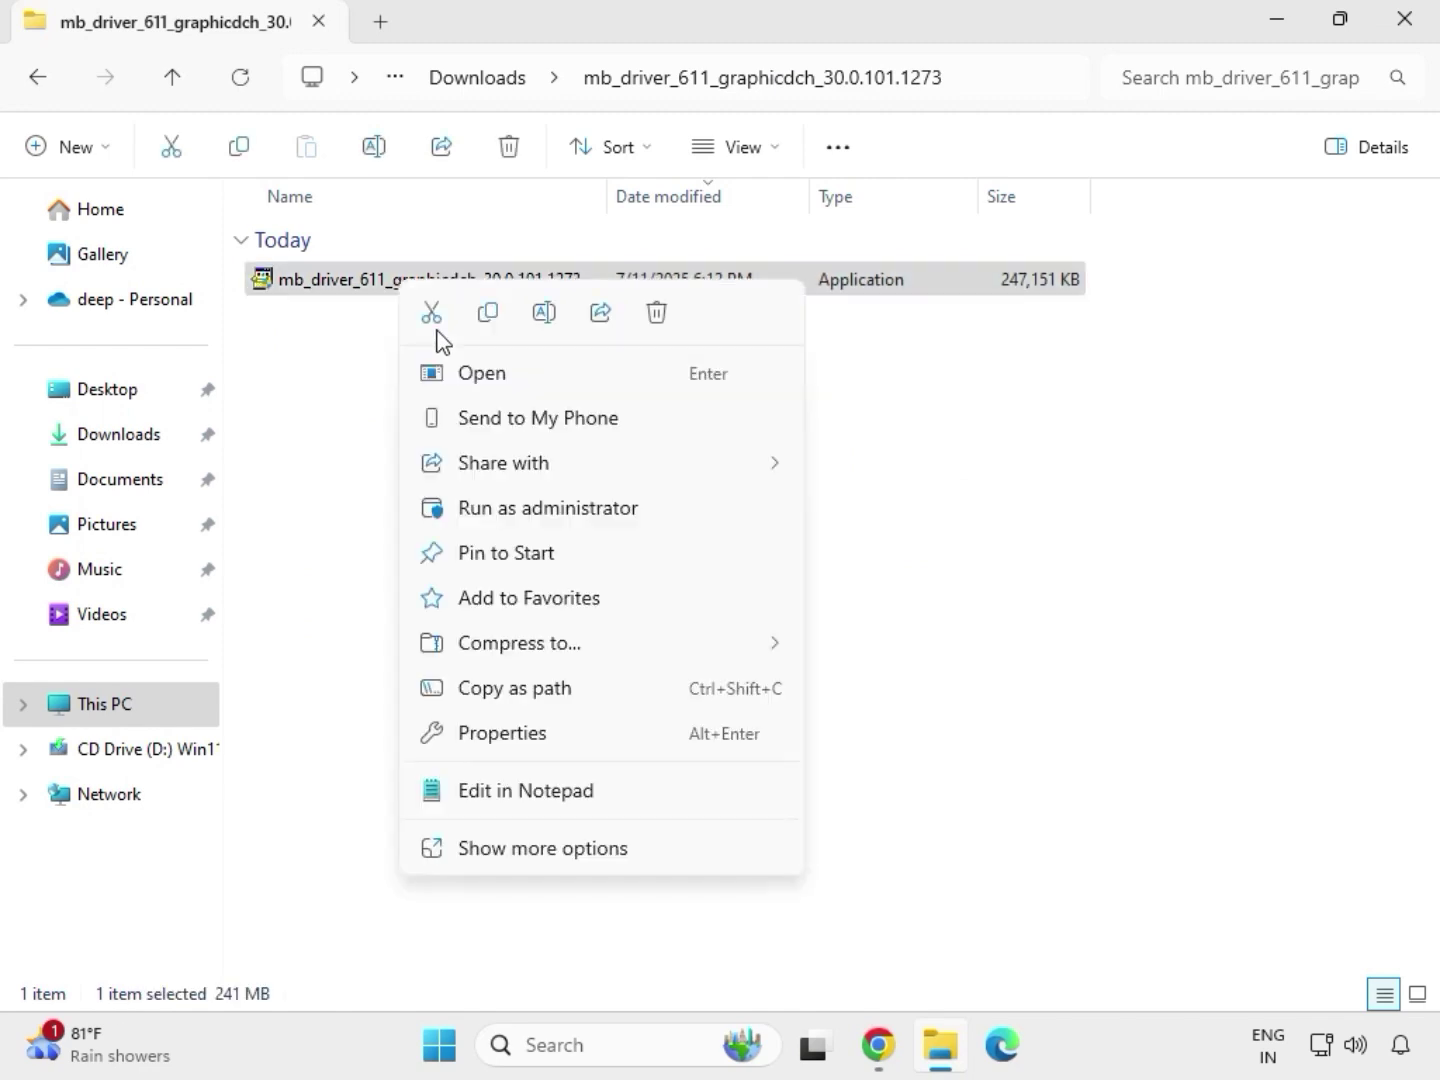
pyautogui.click(528, 515)
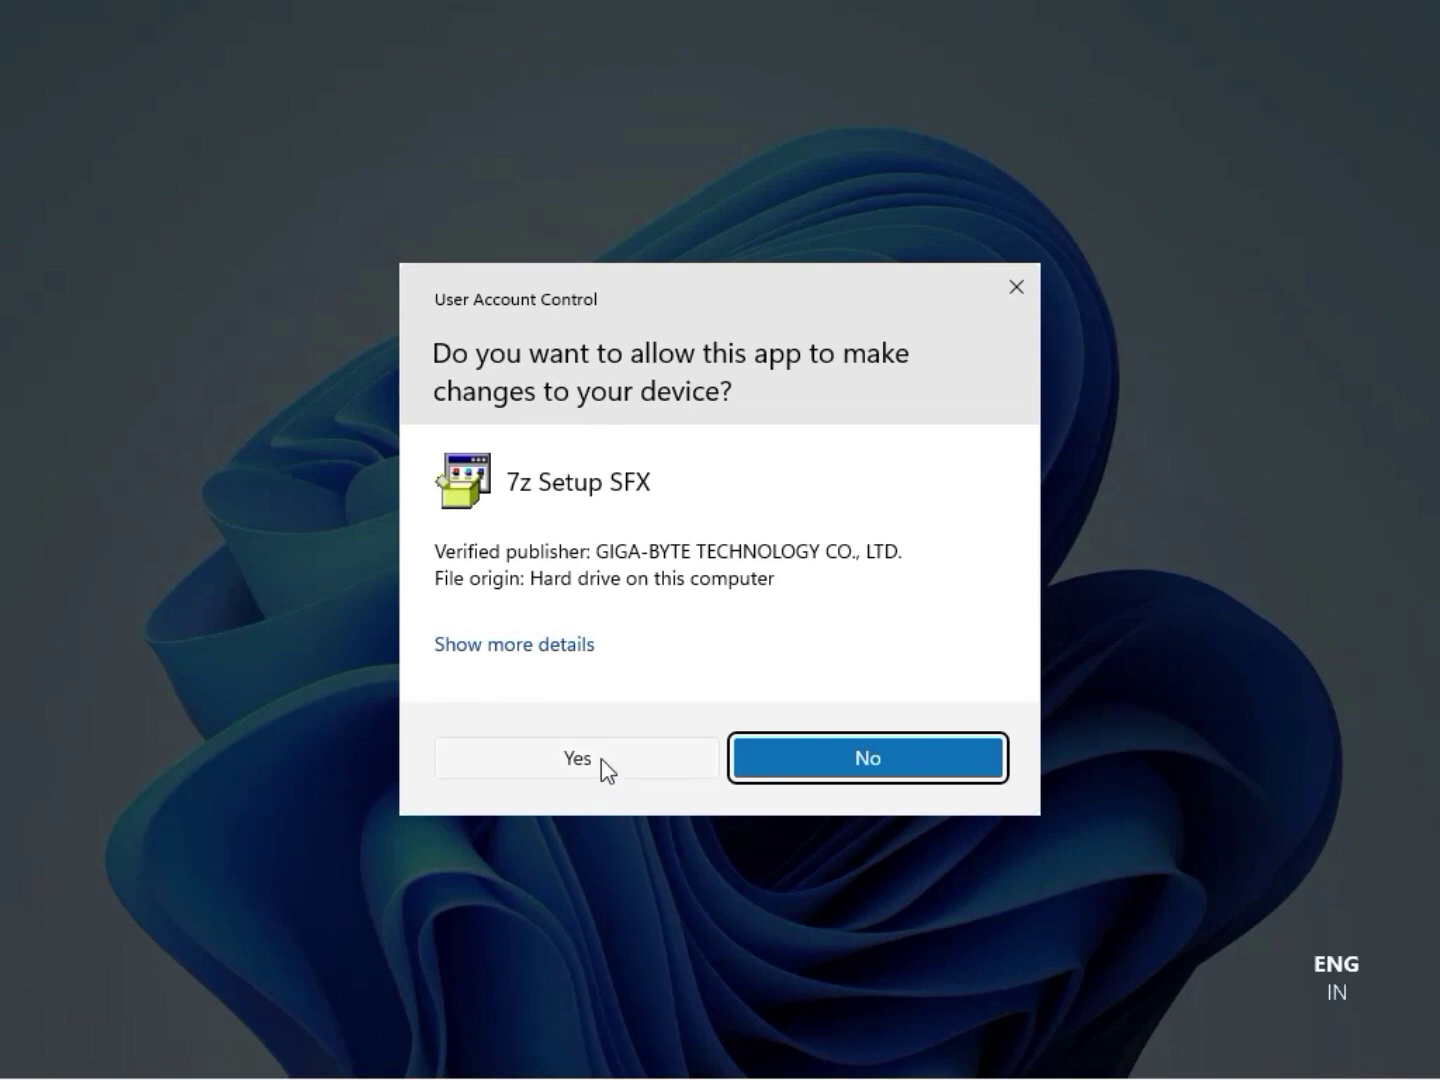
pyautogui.click(601, 761)
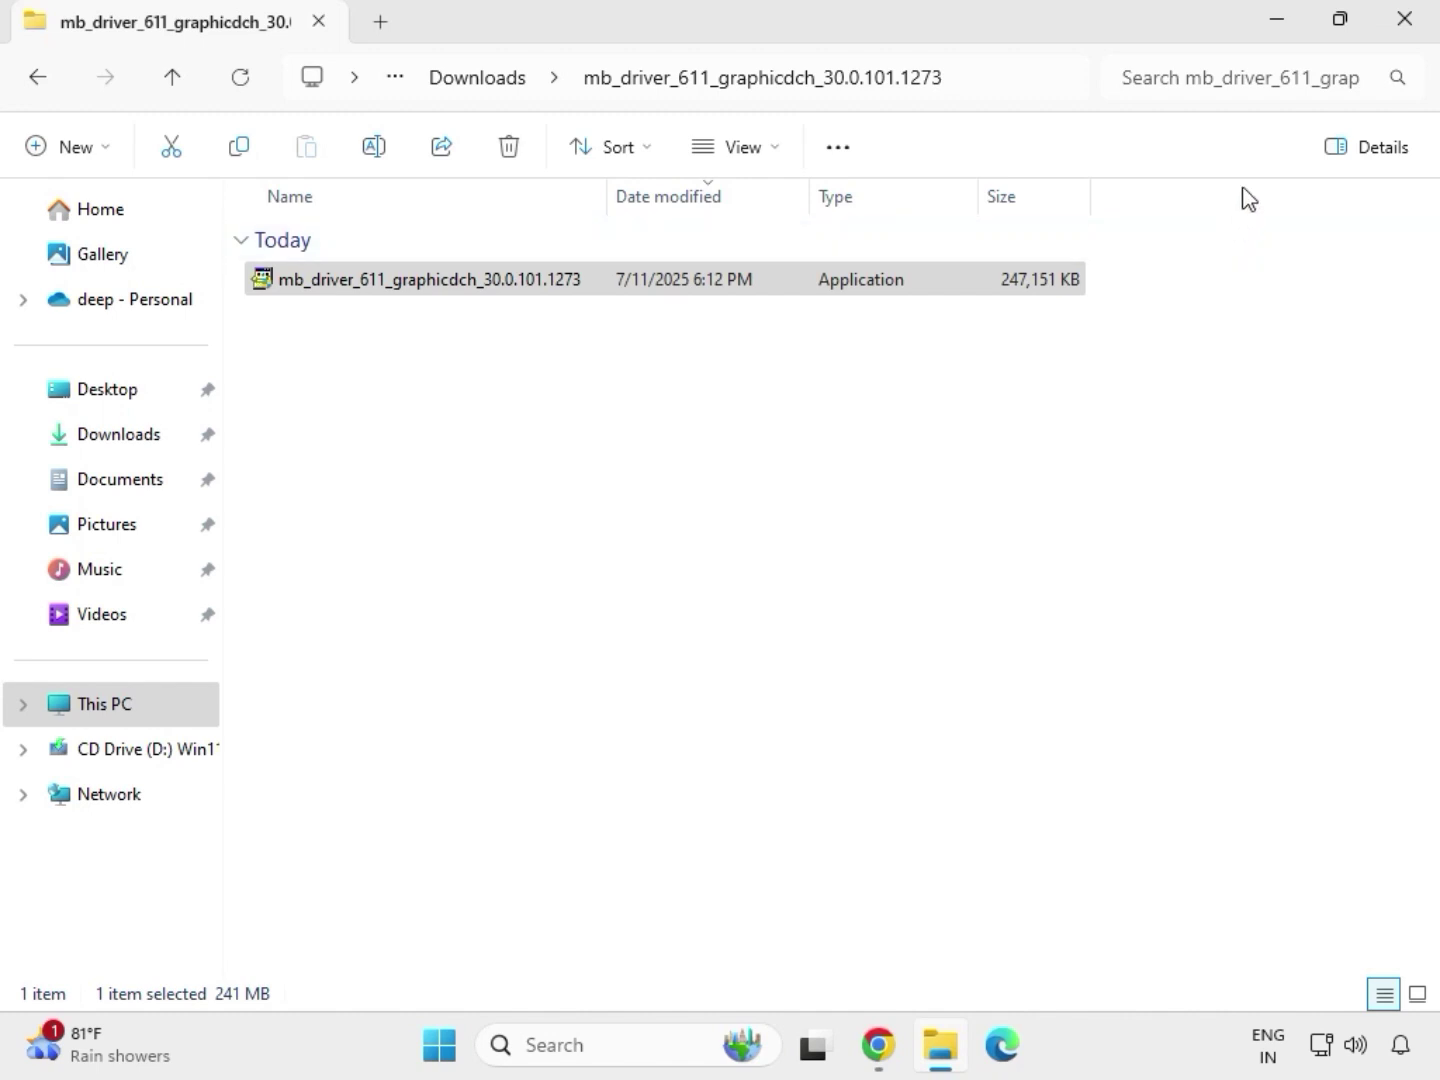
# Close the graphics driver folder, reopen Downloads in File Explorer and select the extracted mb_driver_lan_10050_09012021 folder.
pyautogui.click(1418, 37)
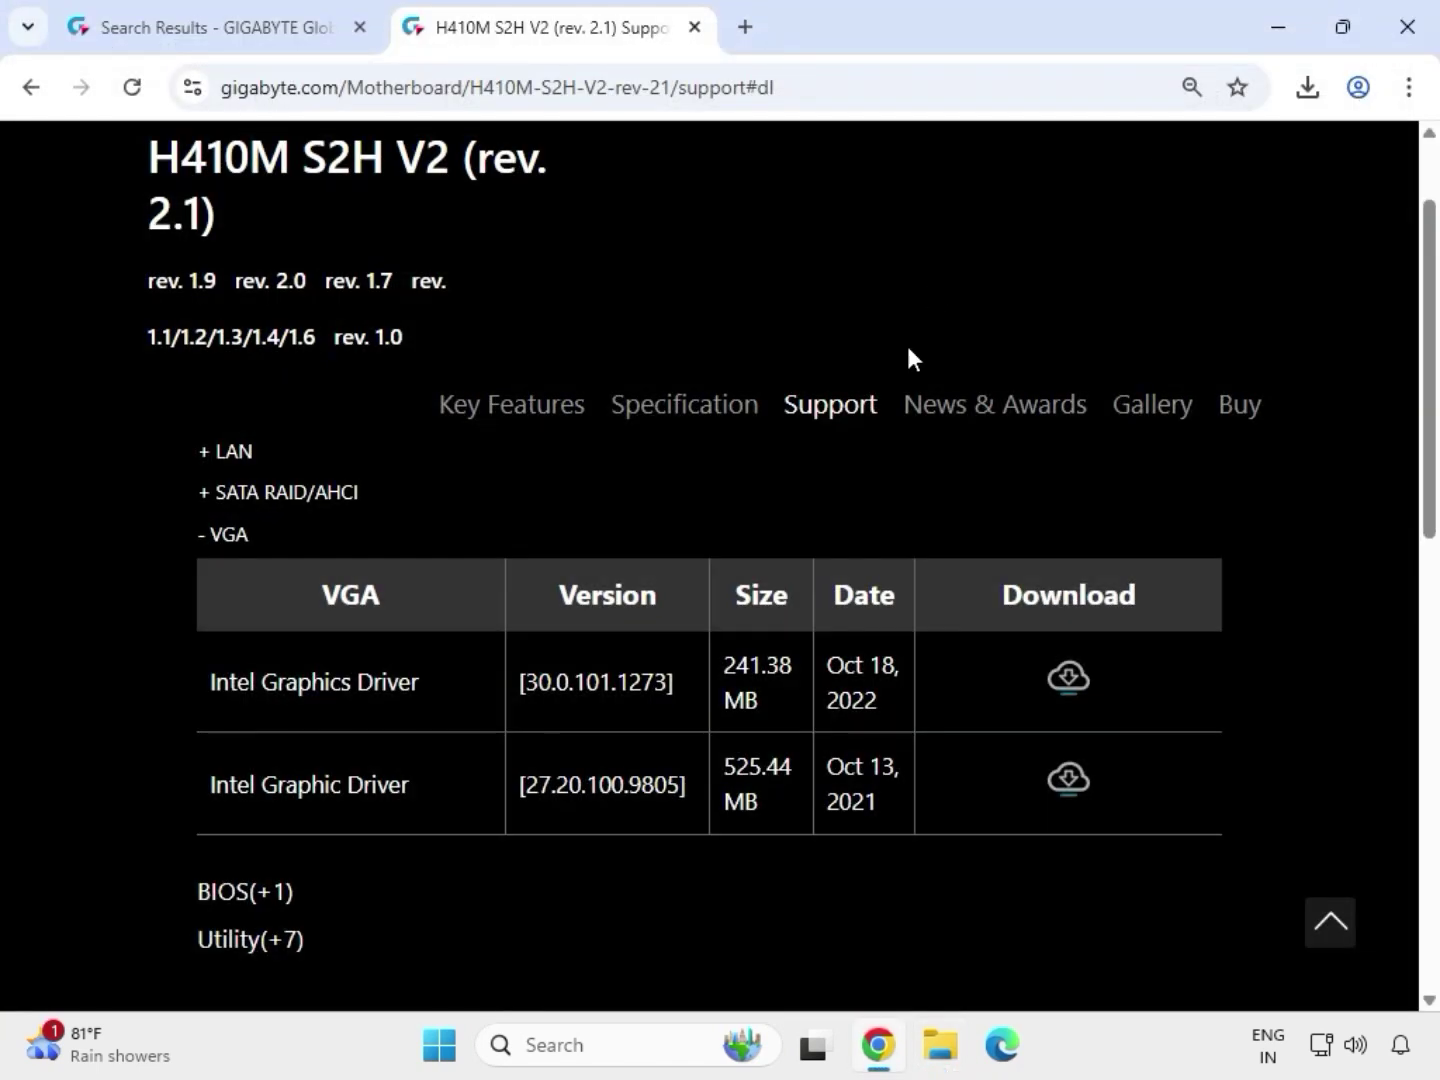
pyautogui.click(945, 1058)
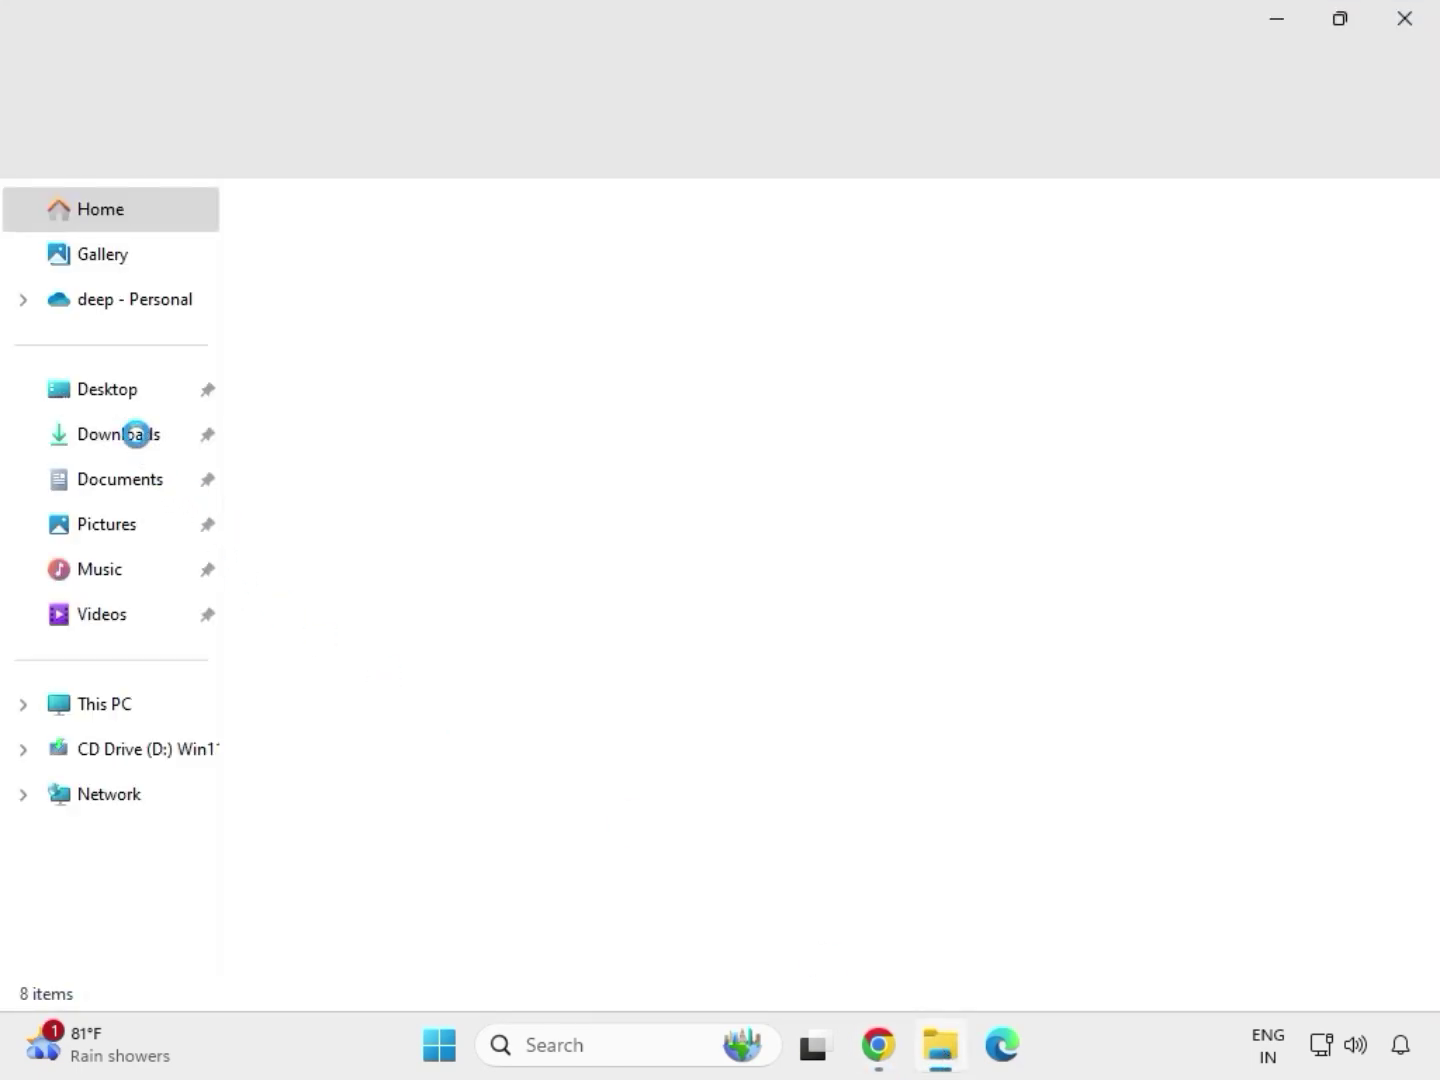
pyautogui.click(160, 446)
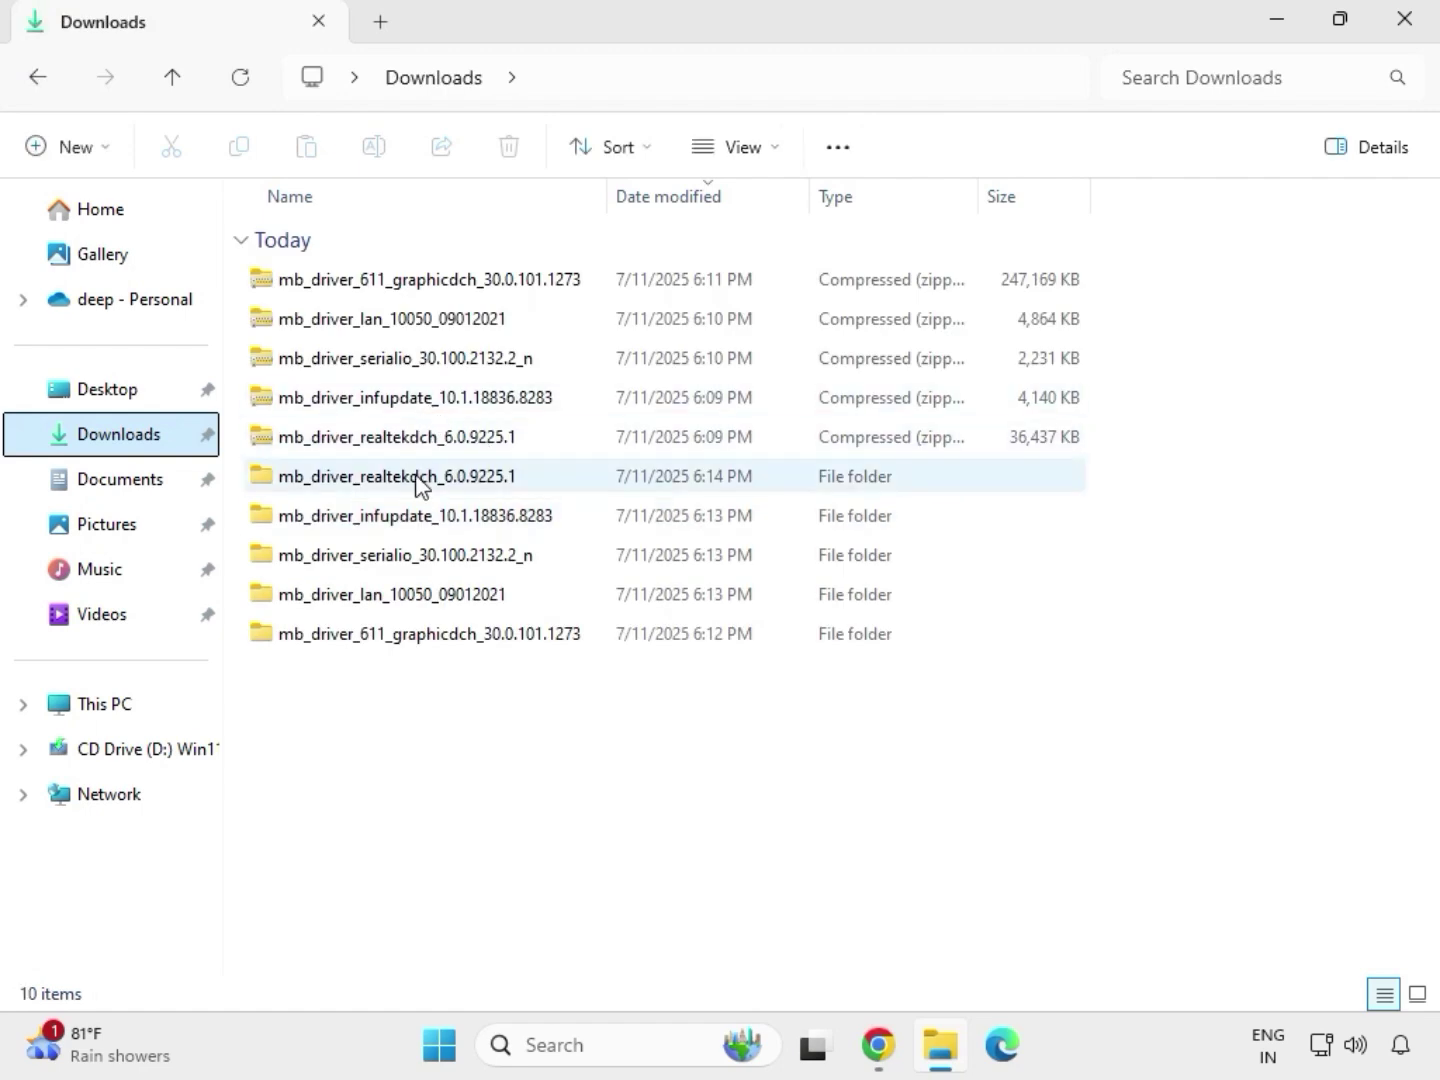
pyautogui.click(408, 480)
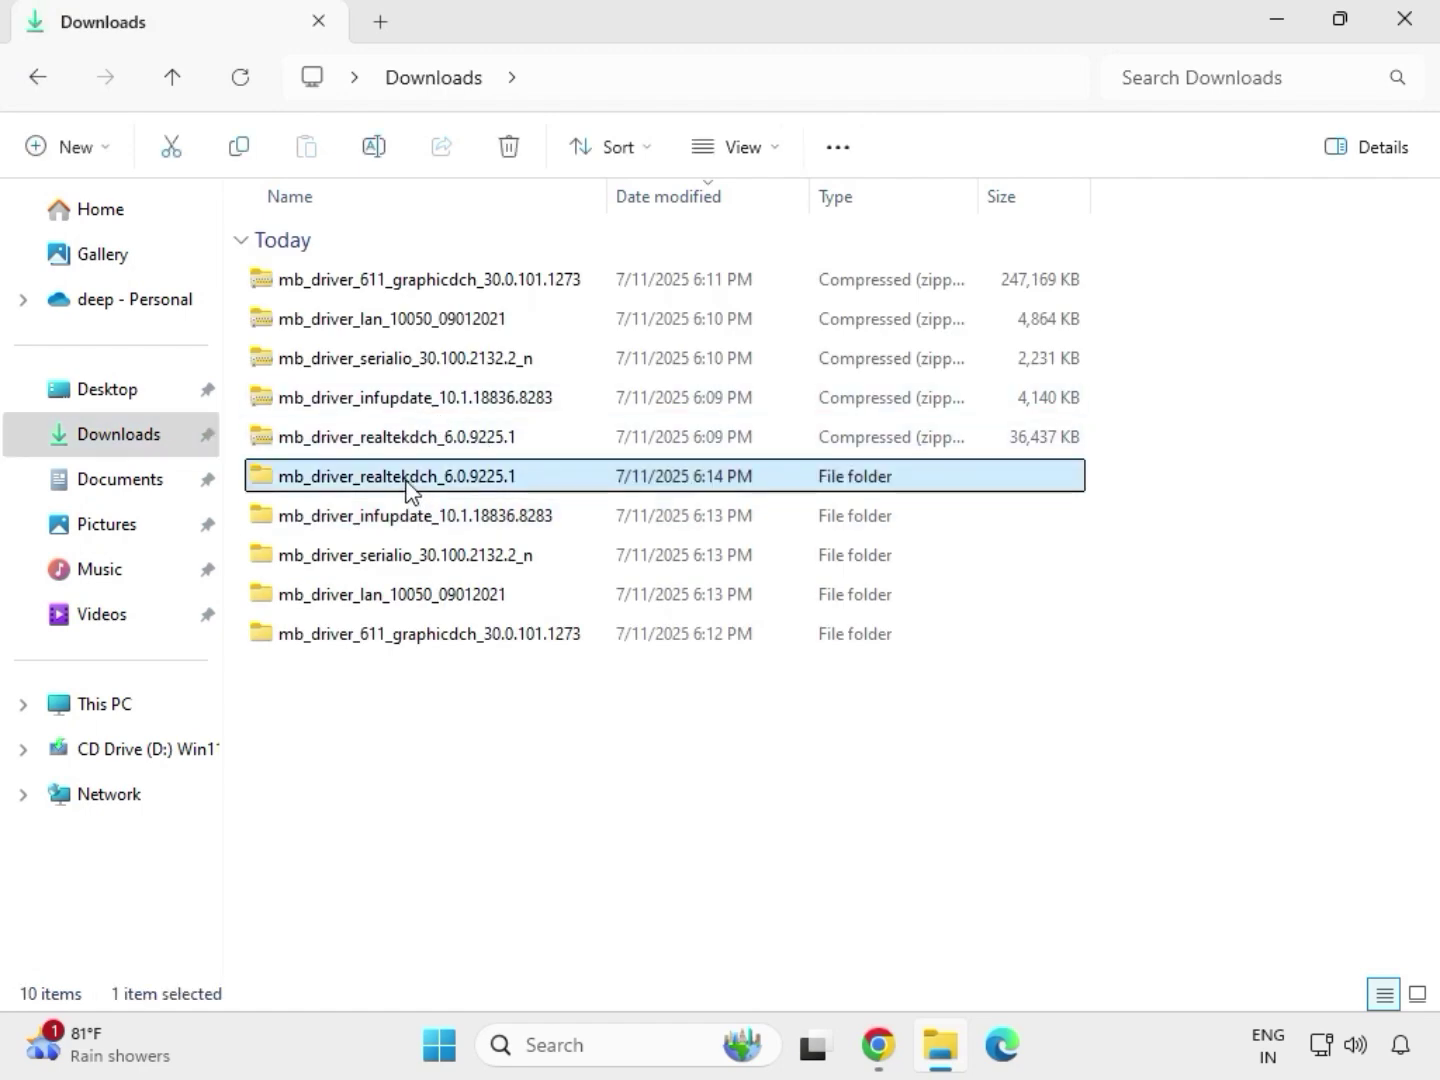
pyautogui.click(468, 643)
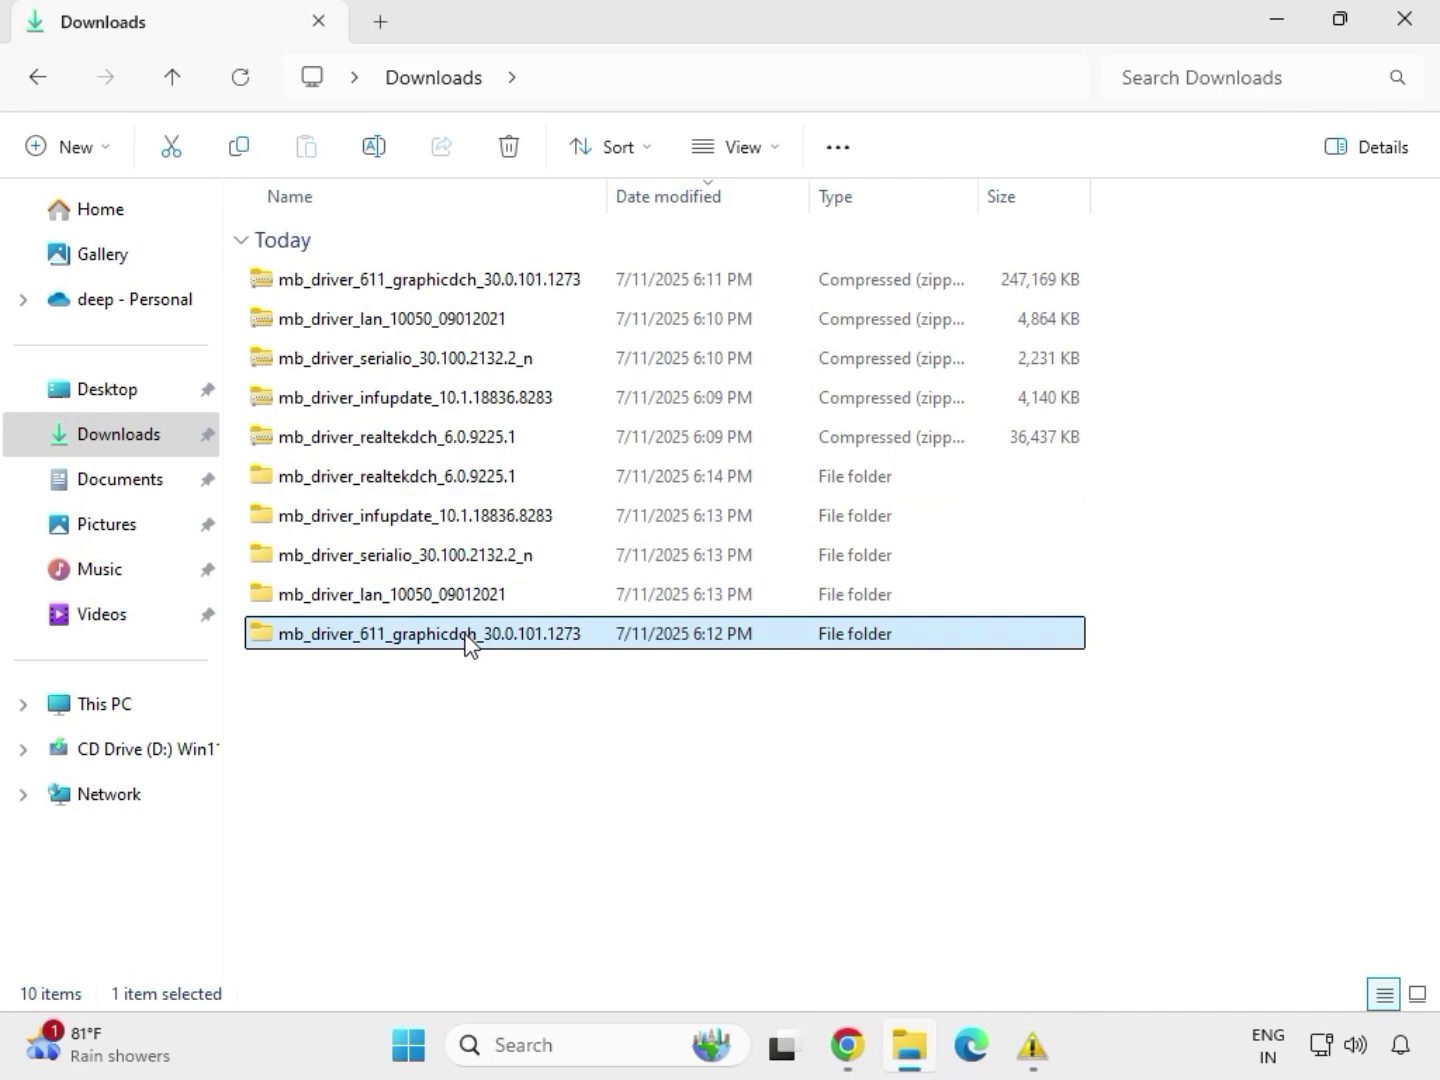
pyautogui.click(451, 600)
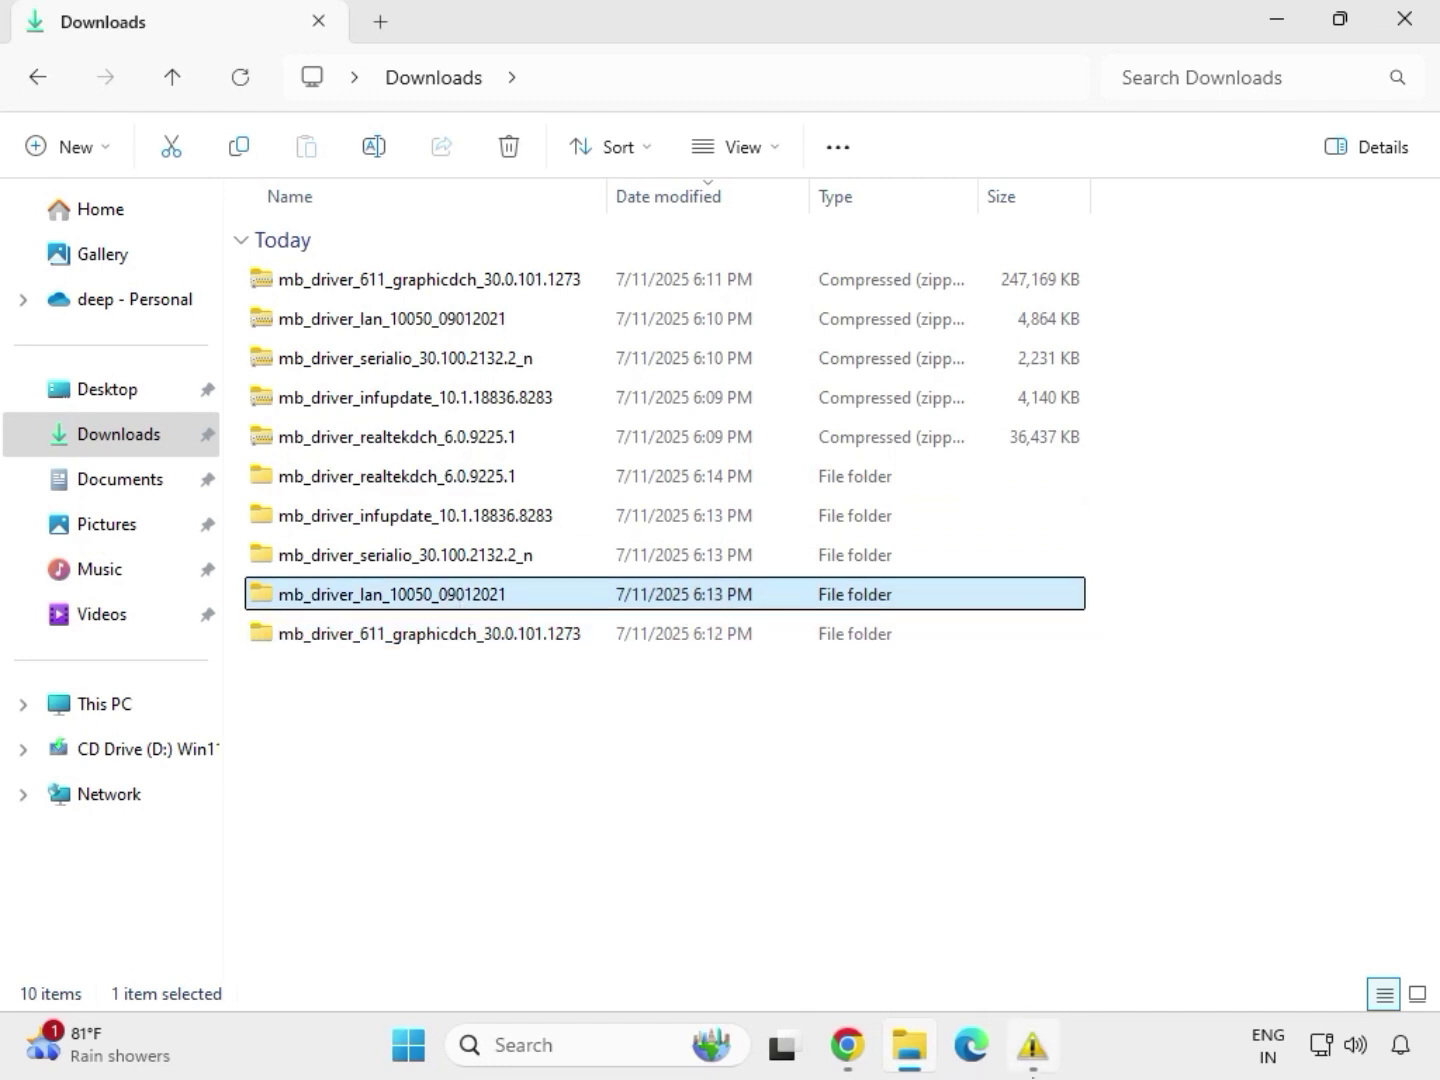
# Run Install_Win10_10050_09012021 from the extracted mb_driver_lan_10050_09012021 folder and allow it to make changes to the device.
pyautogui.doubleClick(447, 600)
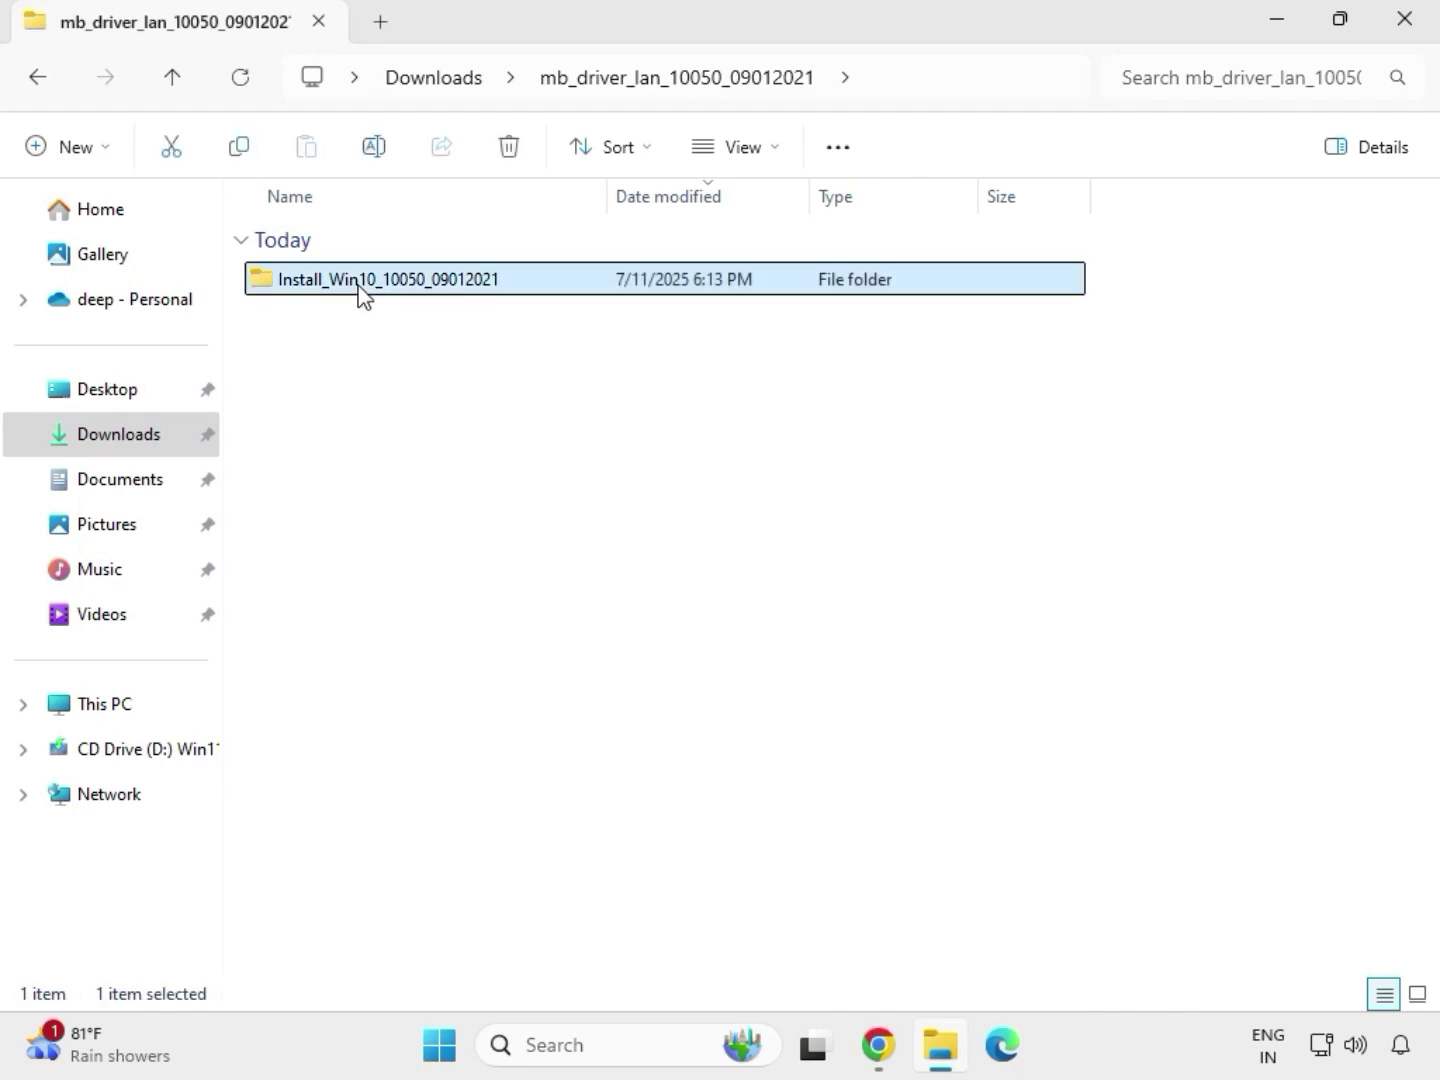
pyautogui.doubleClick(362, 292)
pyautogui.doubleClick(360, 293)
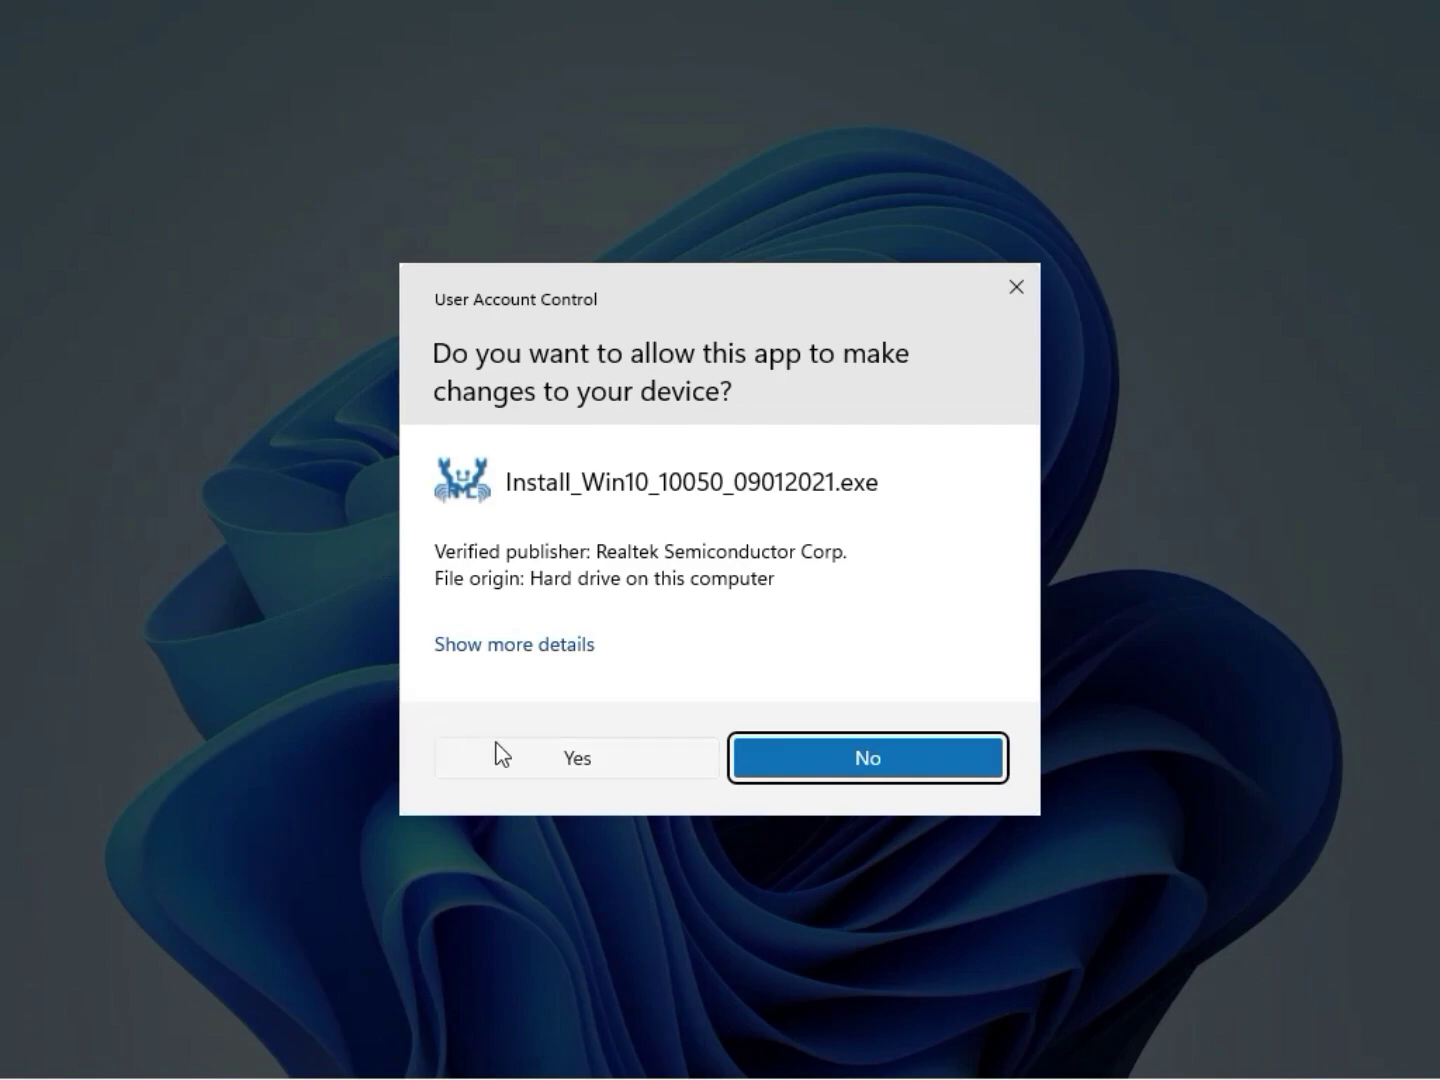
pyautogui.click(561, 758)
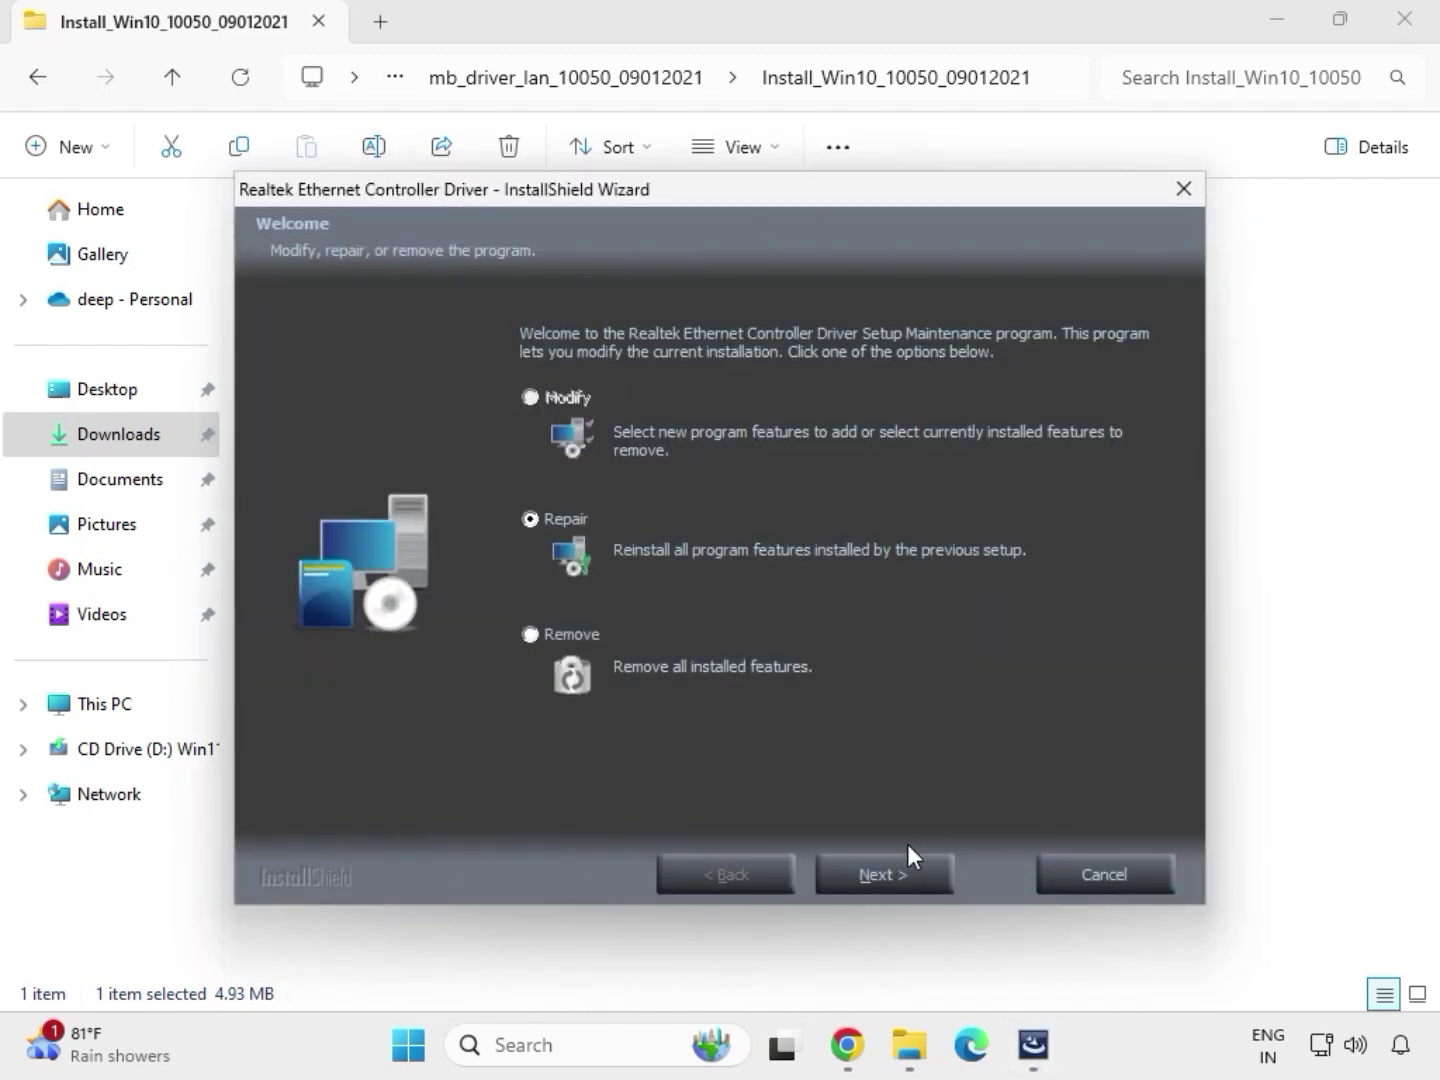
# Carry out the Repair operation for the Realtek Ethernet Controller Driver through to Finish and return to the Downloads folder.
pyautogui.click(919, 876)
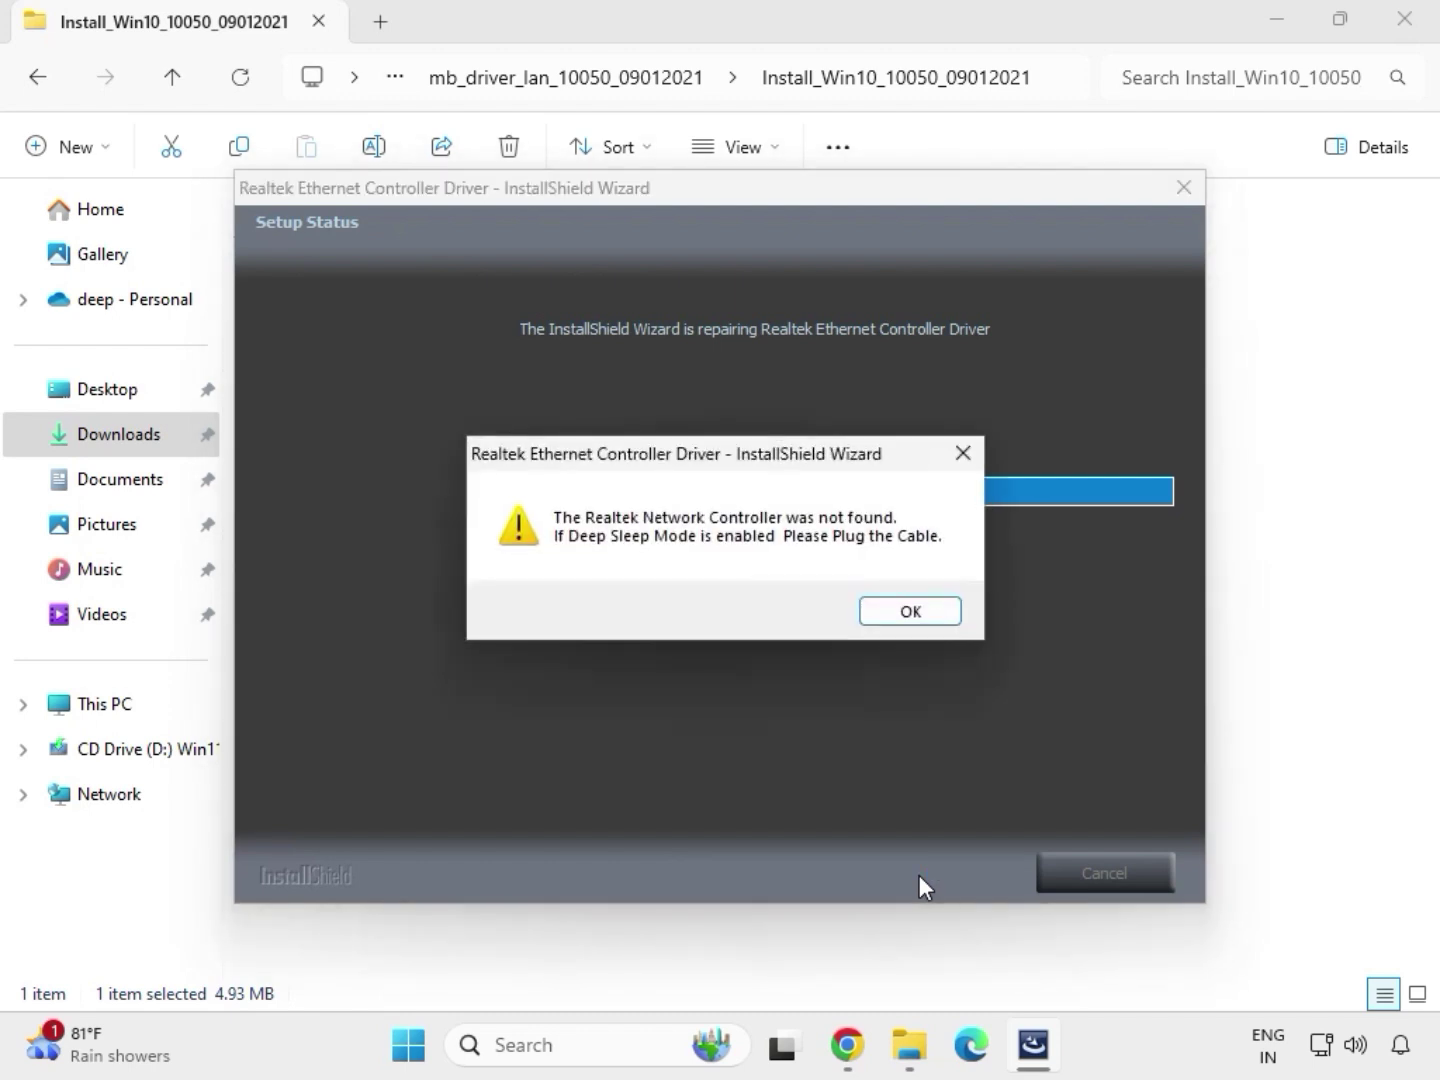
pyautogui.click(880, 609)
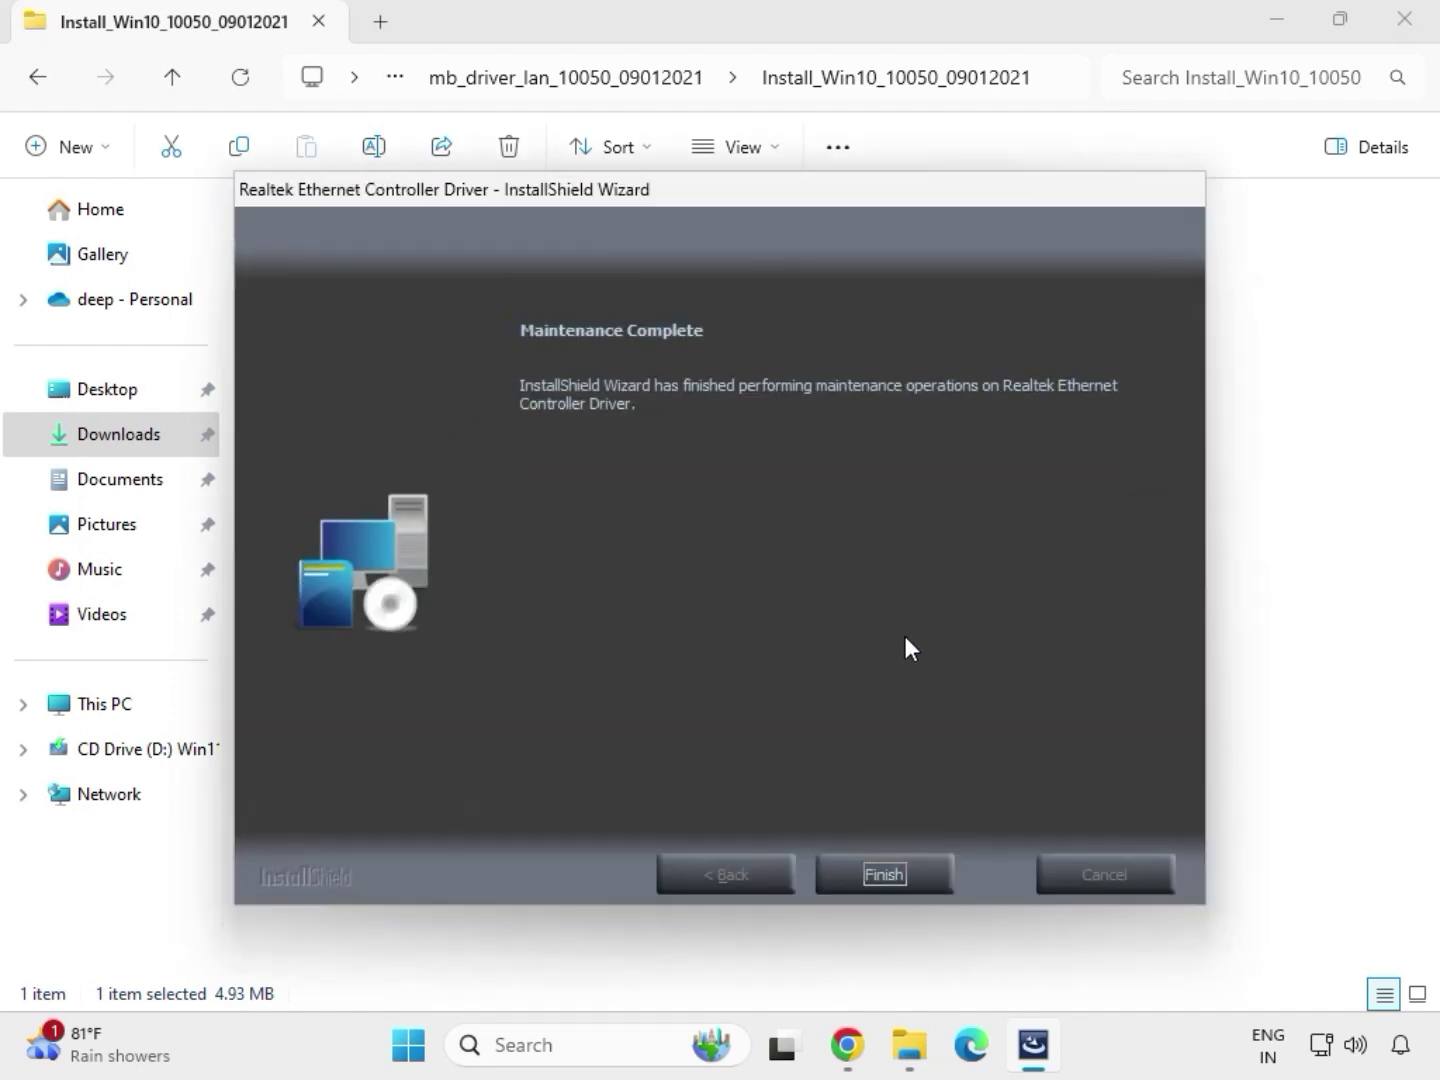
pyautogui.click(884, 873)
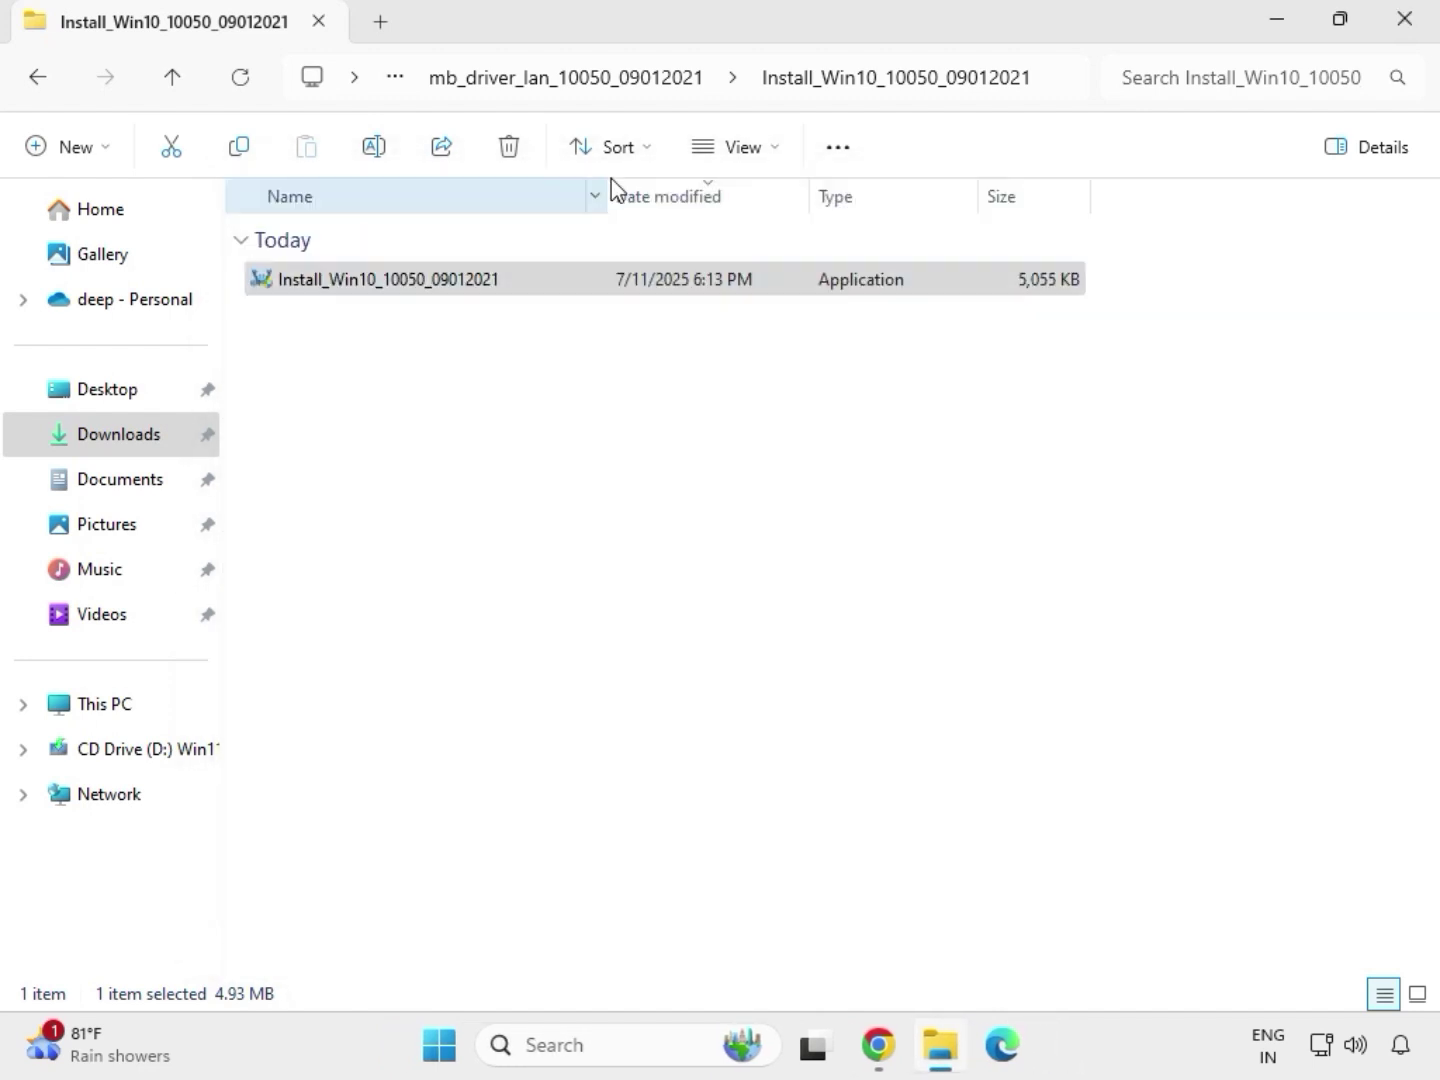
pyautogui.click(45, 86)
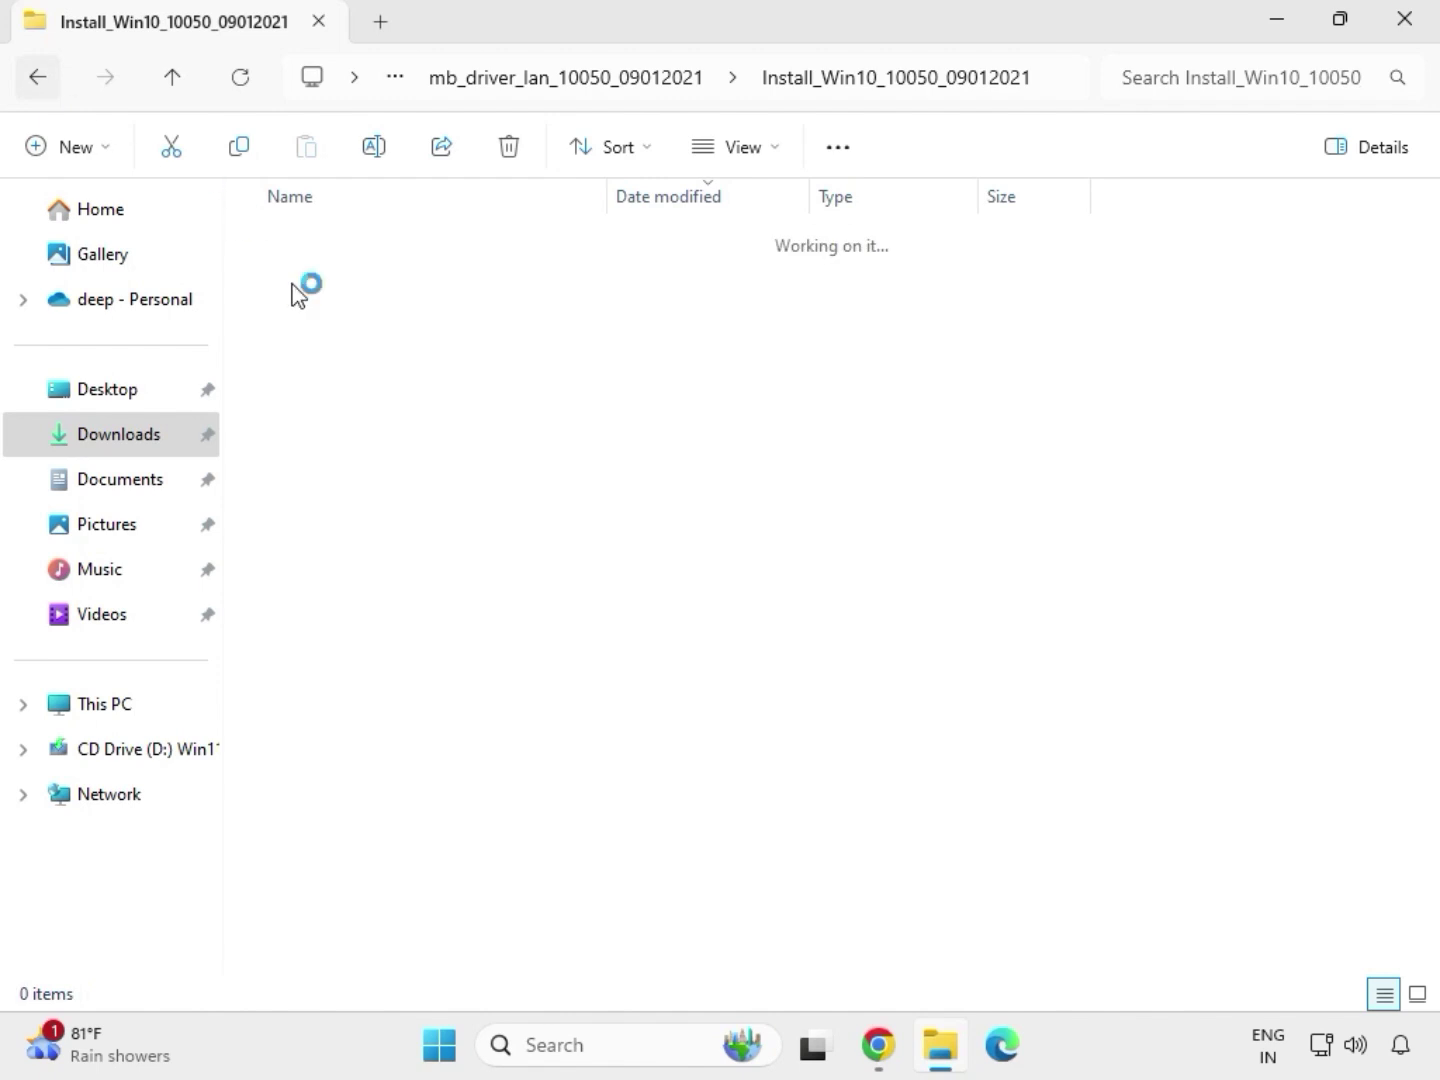
pyautogui.click(37, 78)
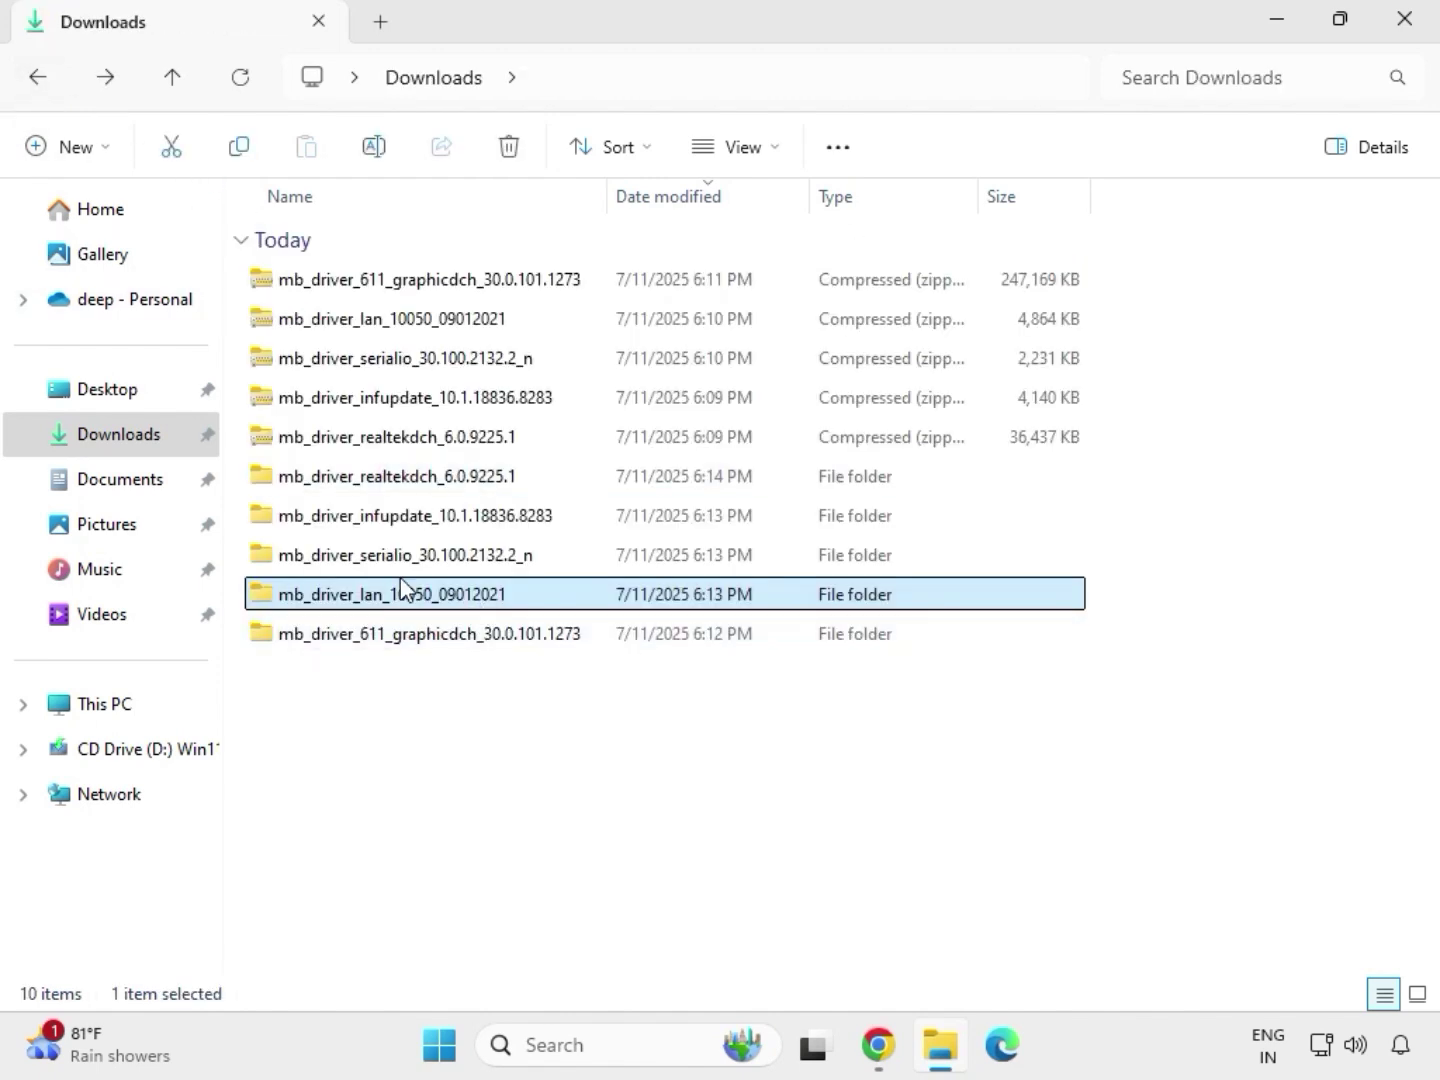
# Run SetupSerialIO from the extracted mb_driver_serialio_30.100.2132.2_n folder as administrator and allow it to make changes to the device.
pyautogui.doubleClick(406, 556)
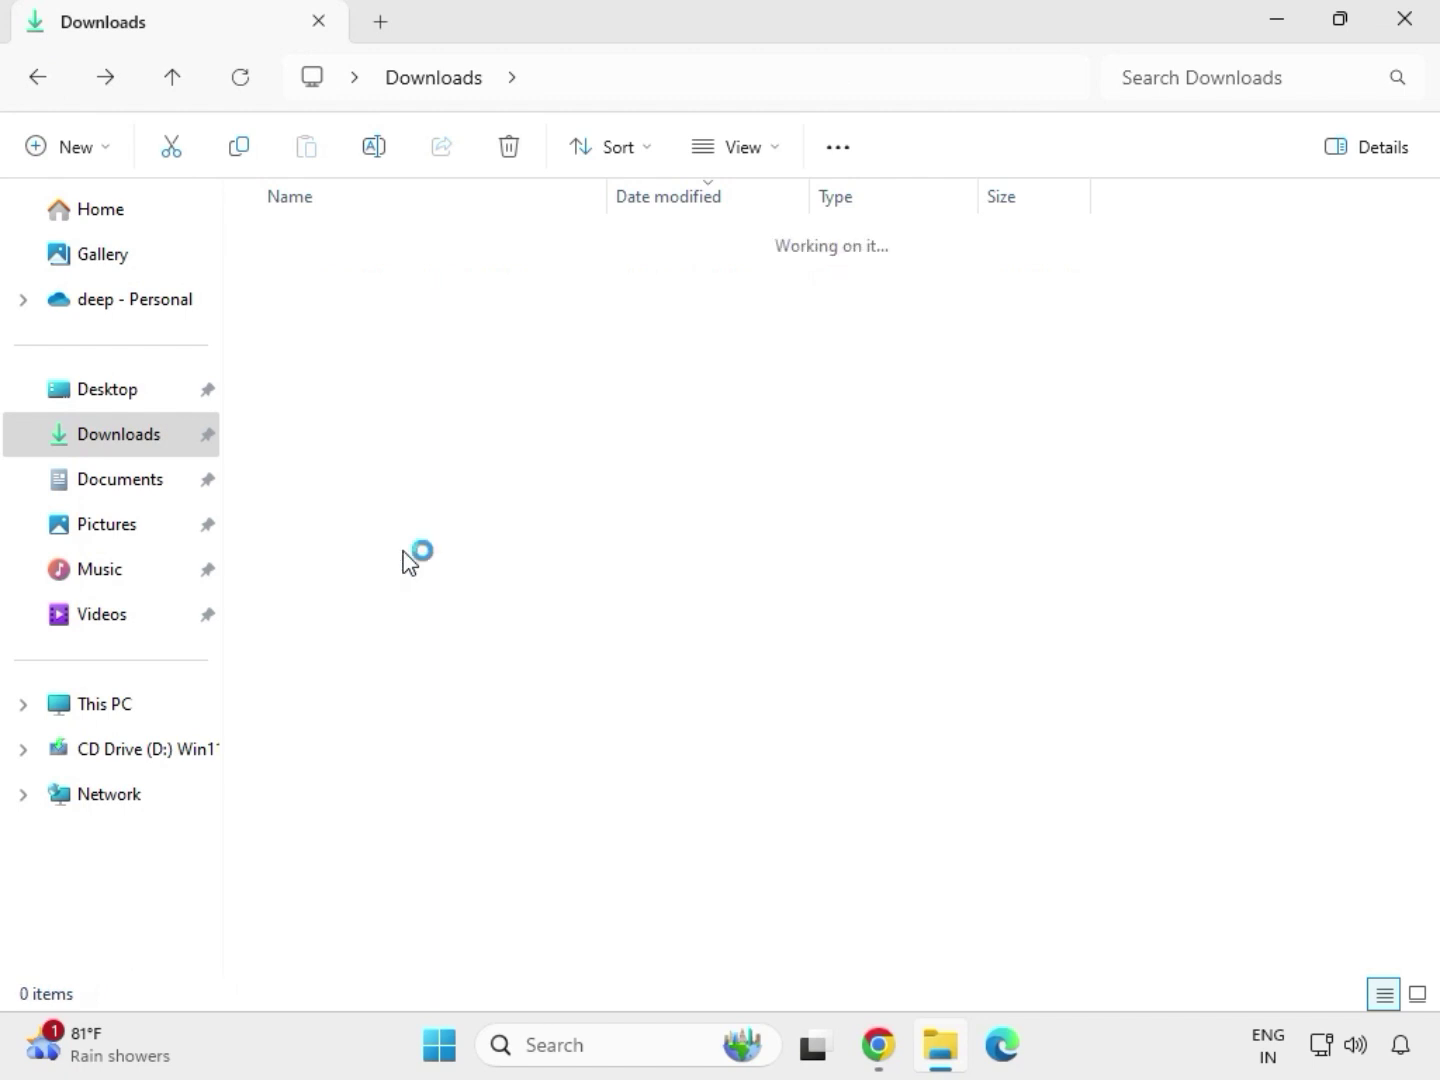
pyautogui.doubleClick(431, 280)
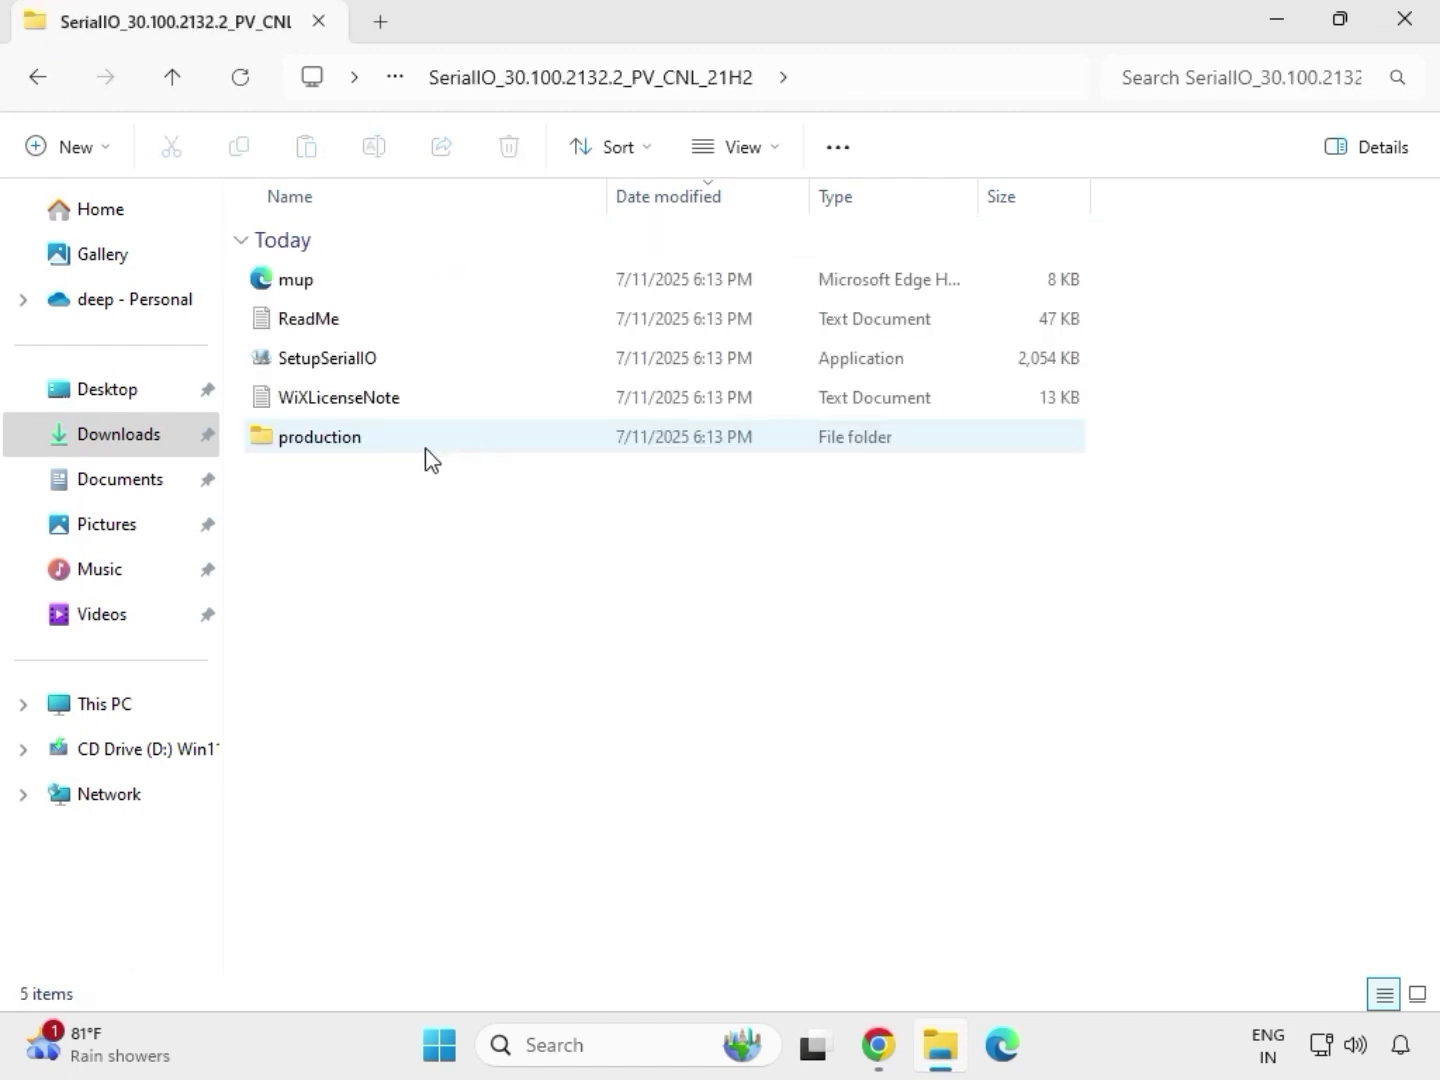
pyautogui.click(363, 371)
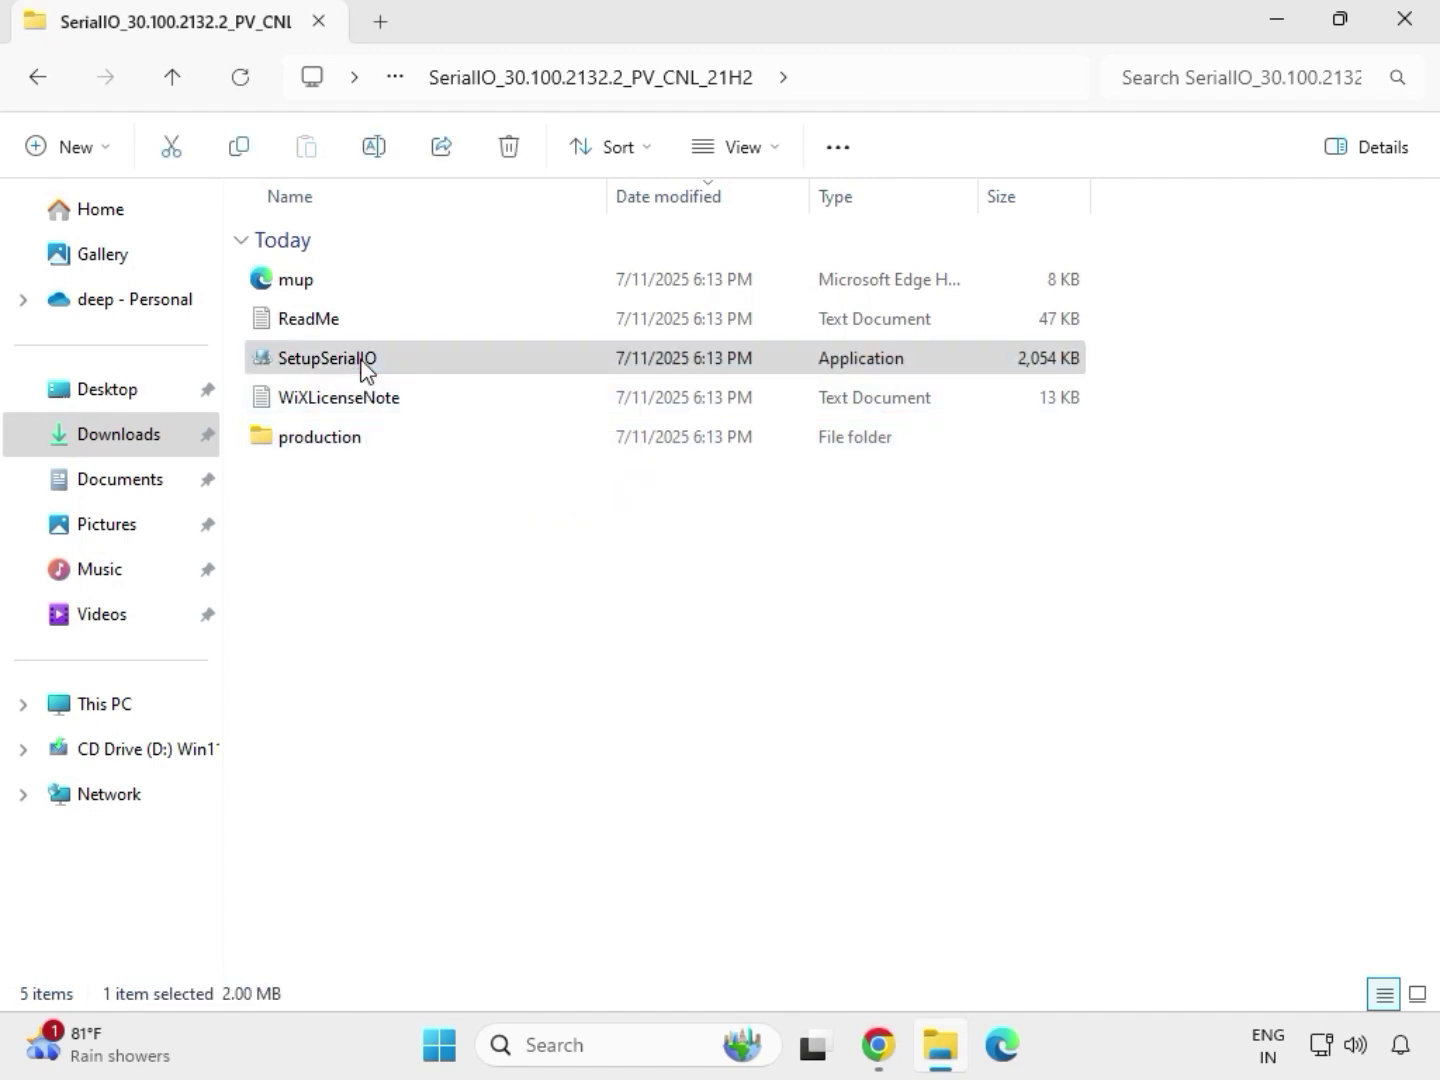
pyautogui.rightClick(363, 371)
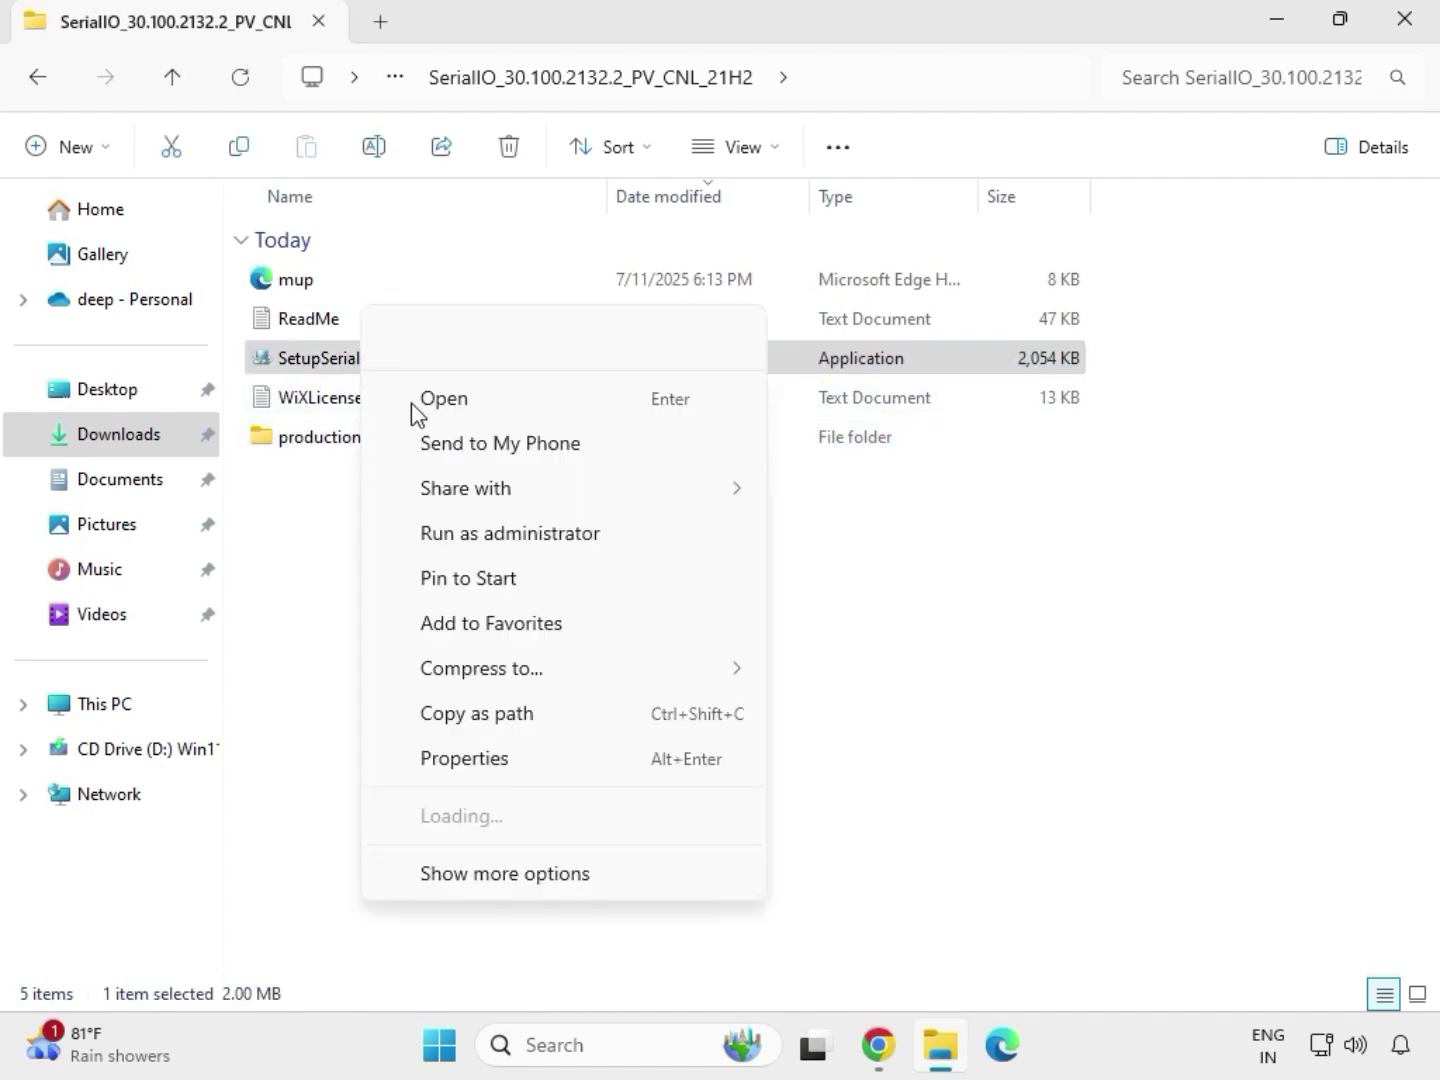
pyautogui.click(500, 534)
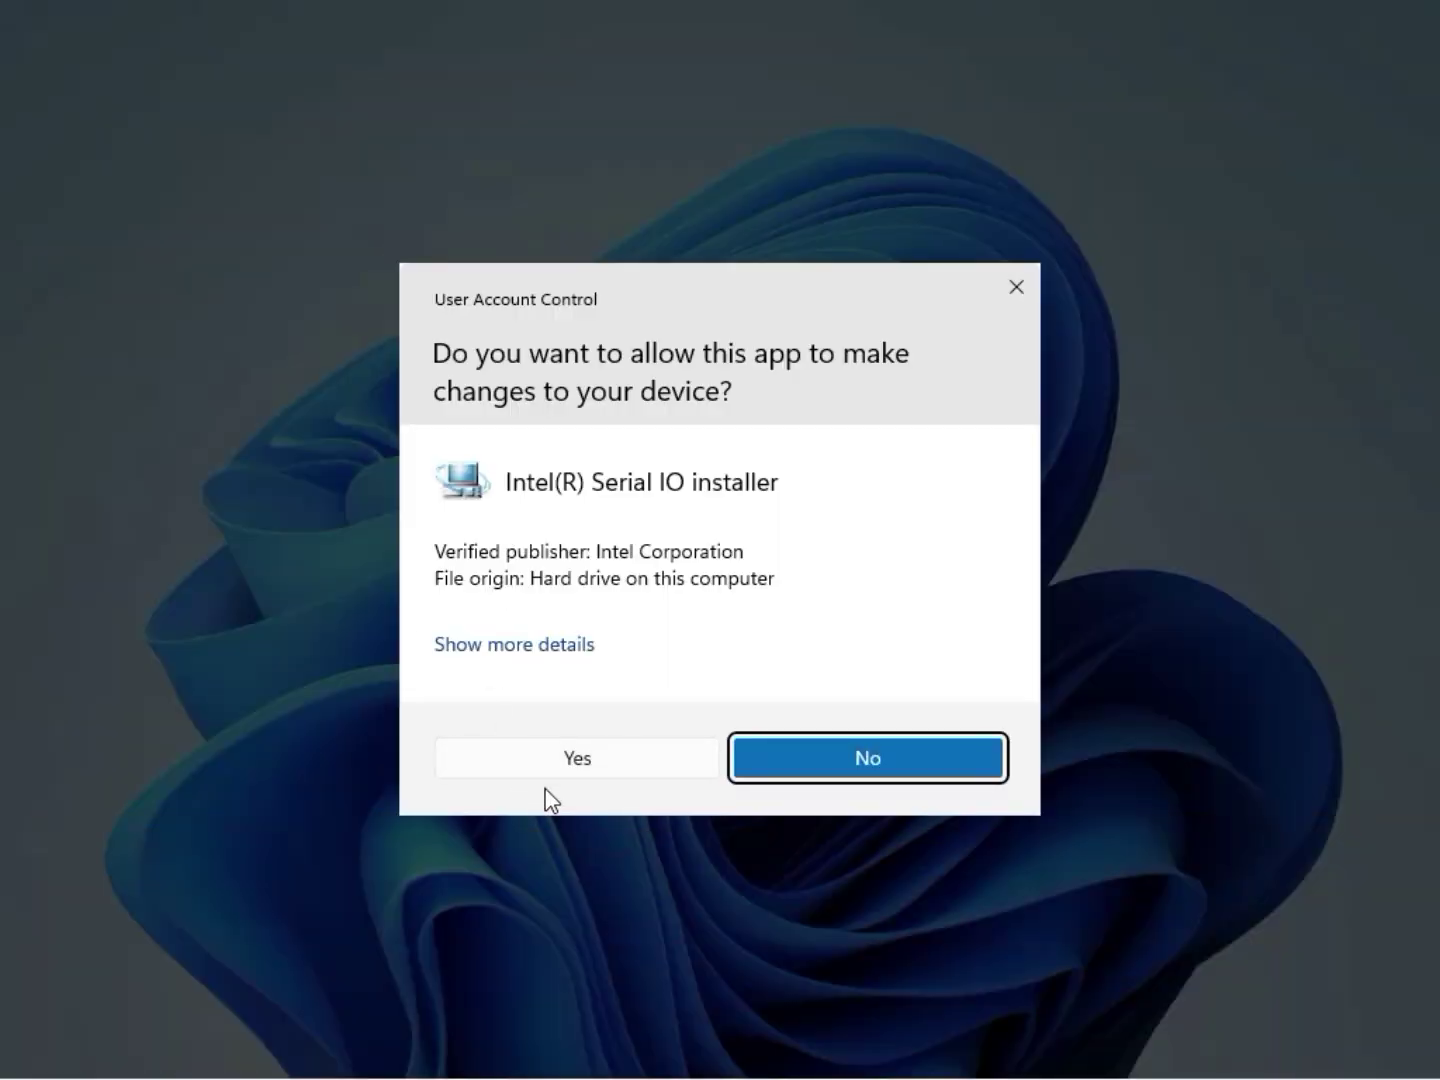
pyautogui.click(571, 764)
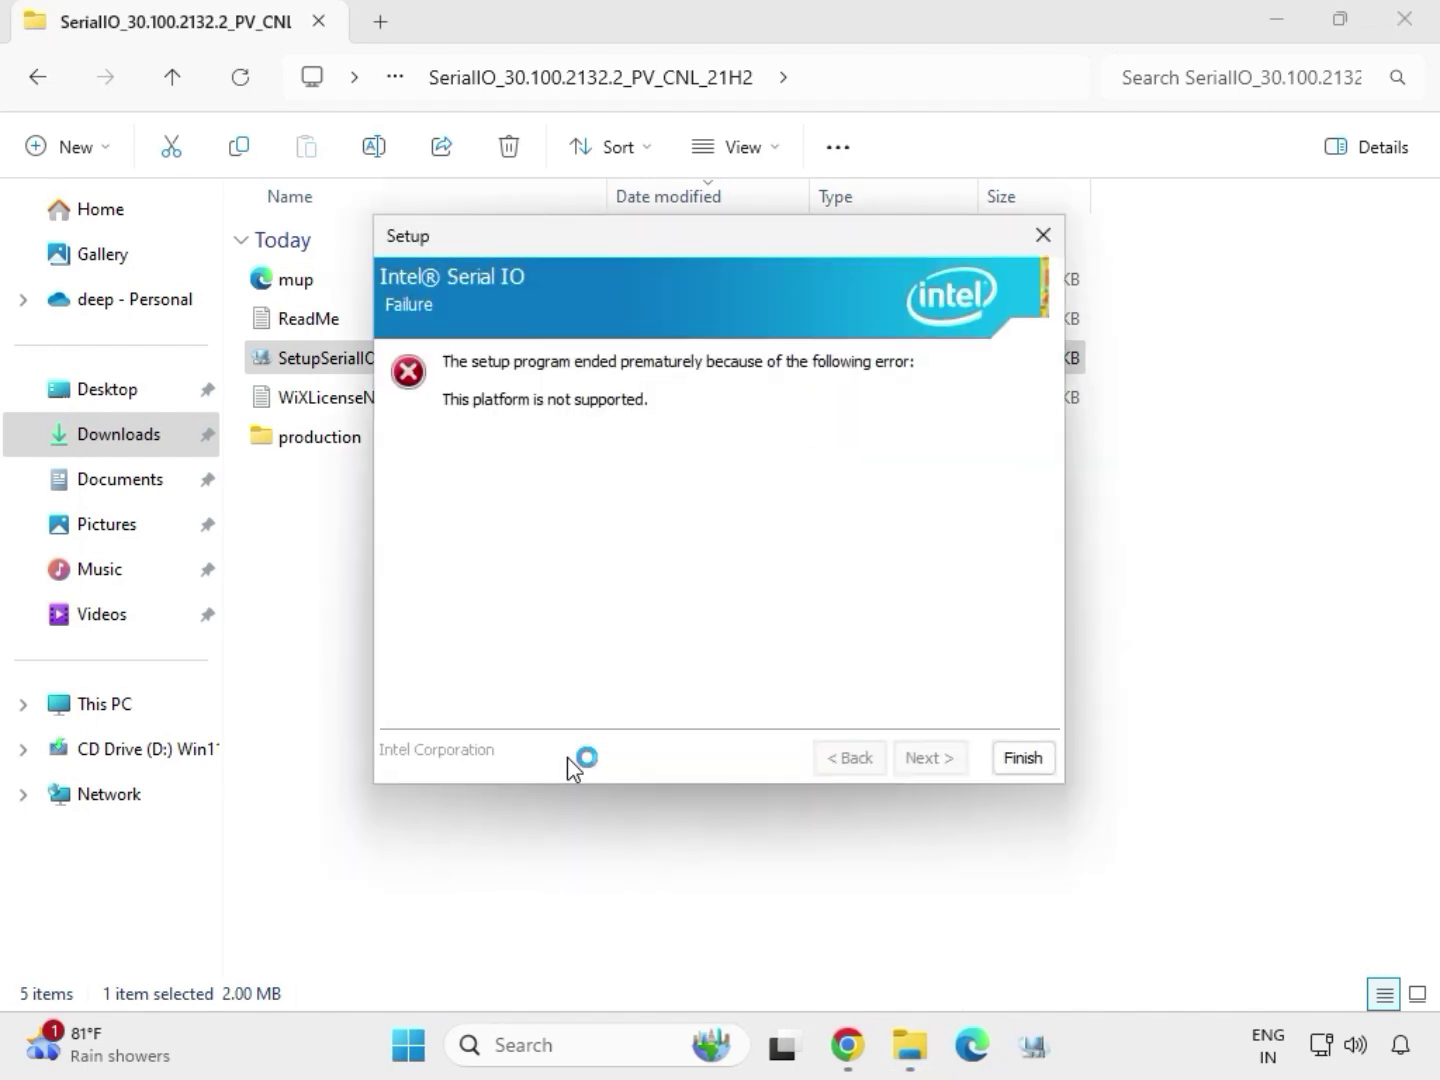
# Close the Intel Serial IO setup and return to the Downloads folder.
pyautogui.click(1022, 760)
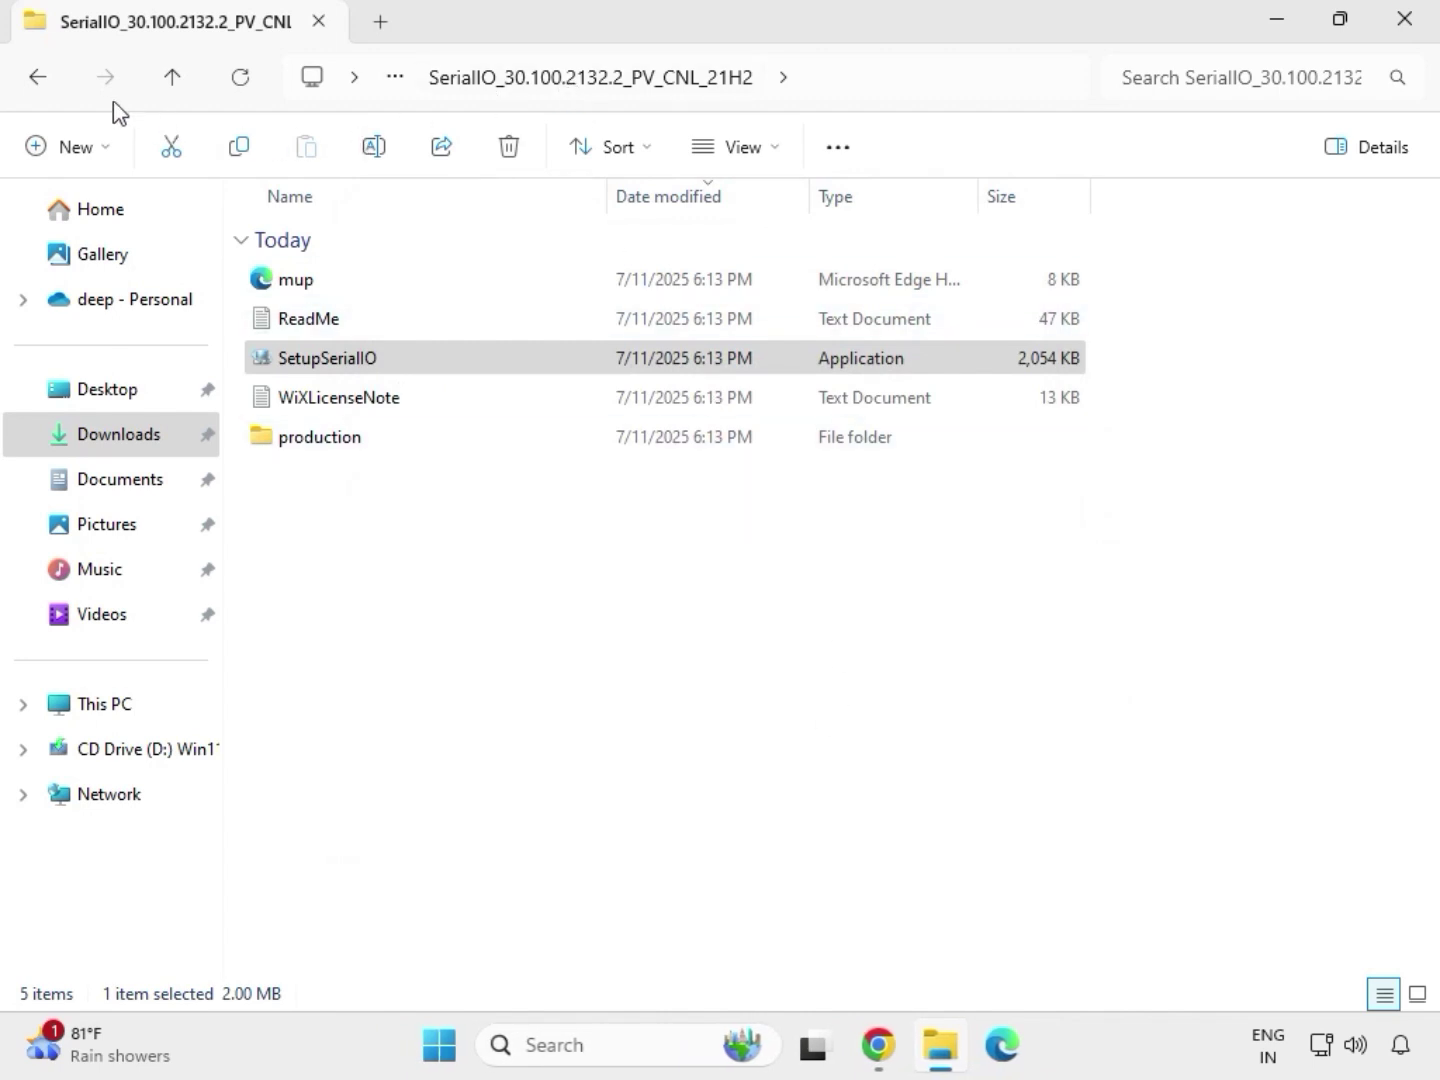
pyautogui.click(44, 88)
pyautogui.click(45, 90)
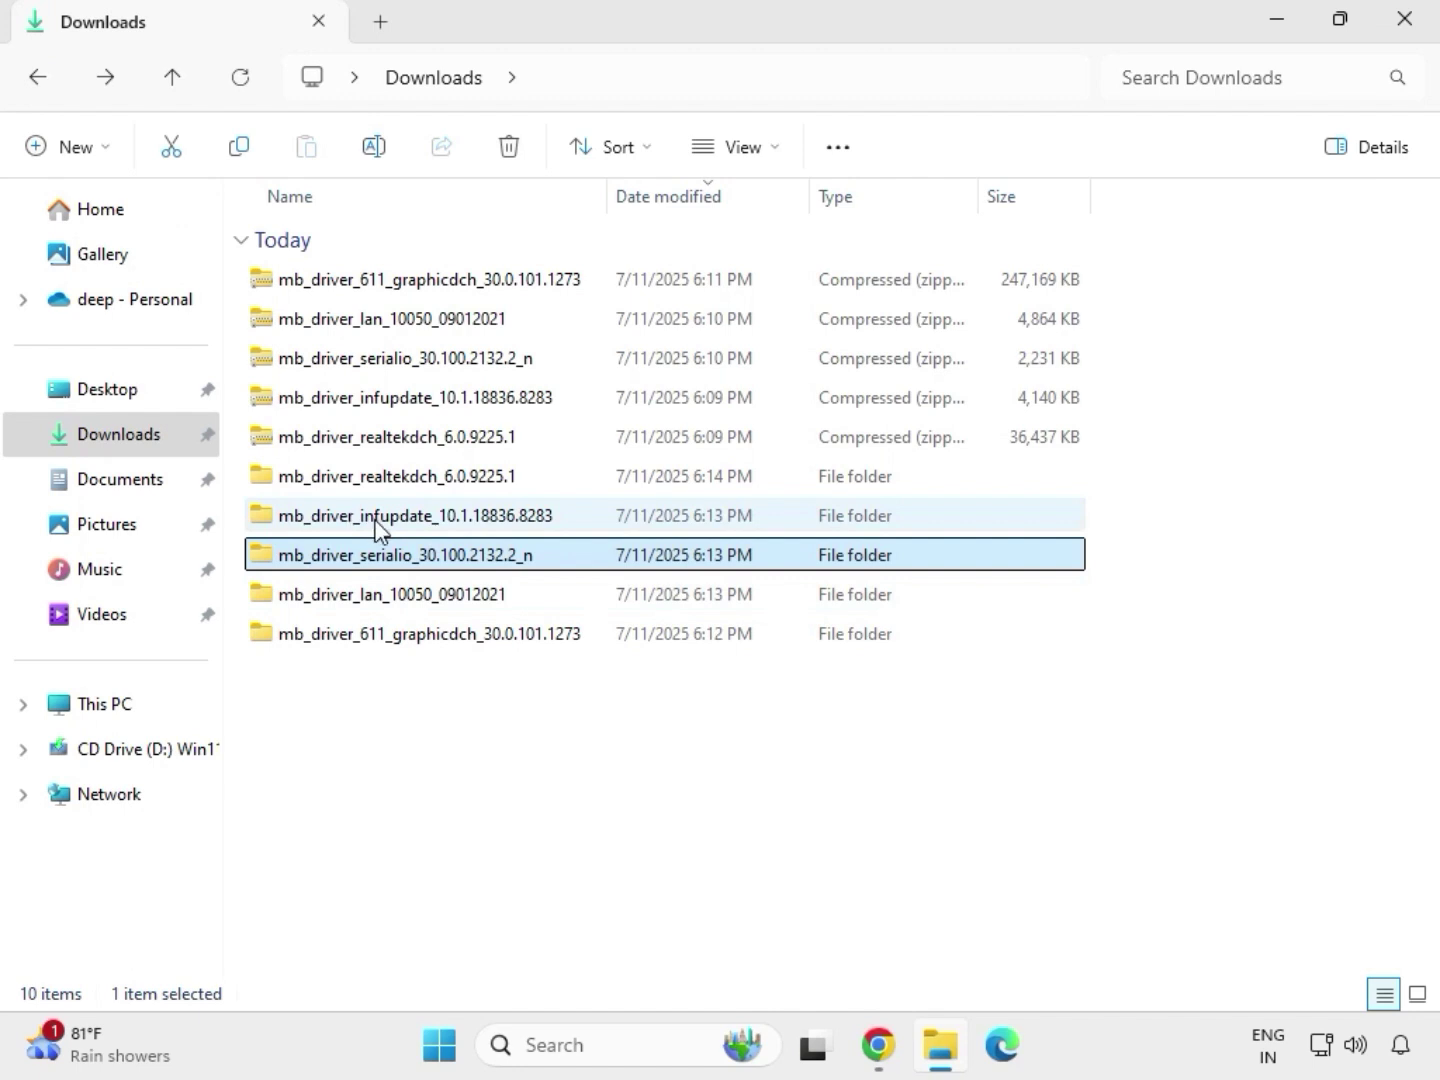
# Run SetupChipset from the extracted mb_driver_infupdate_10.1.18836.8283 folder as administrator and allow it to make changes to the device.
pyautogui.click(378, 516)
pyautogui.doubleClick(378, 516)
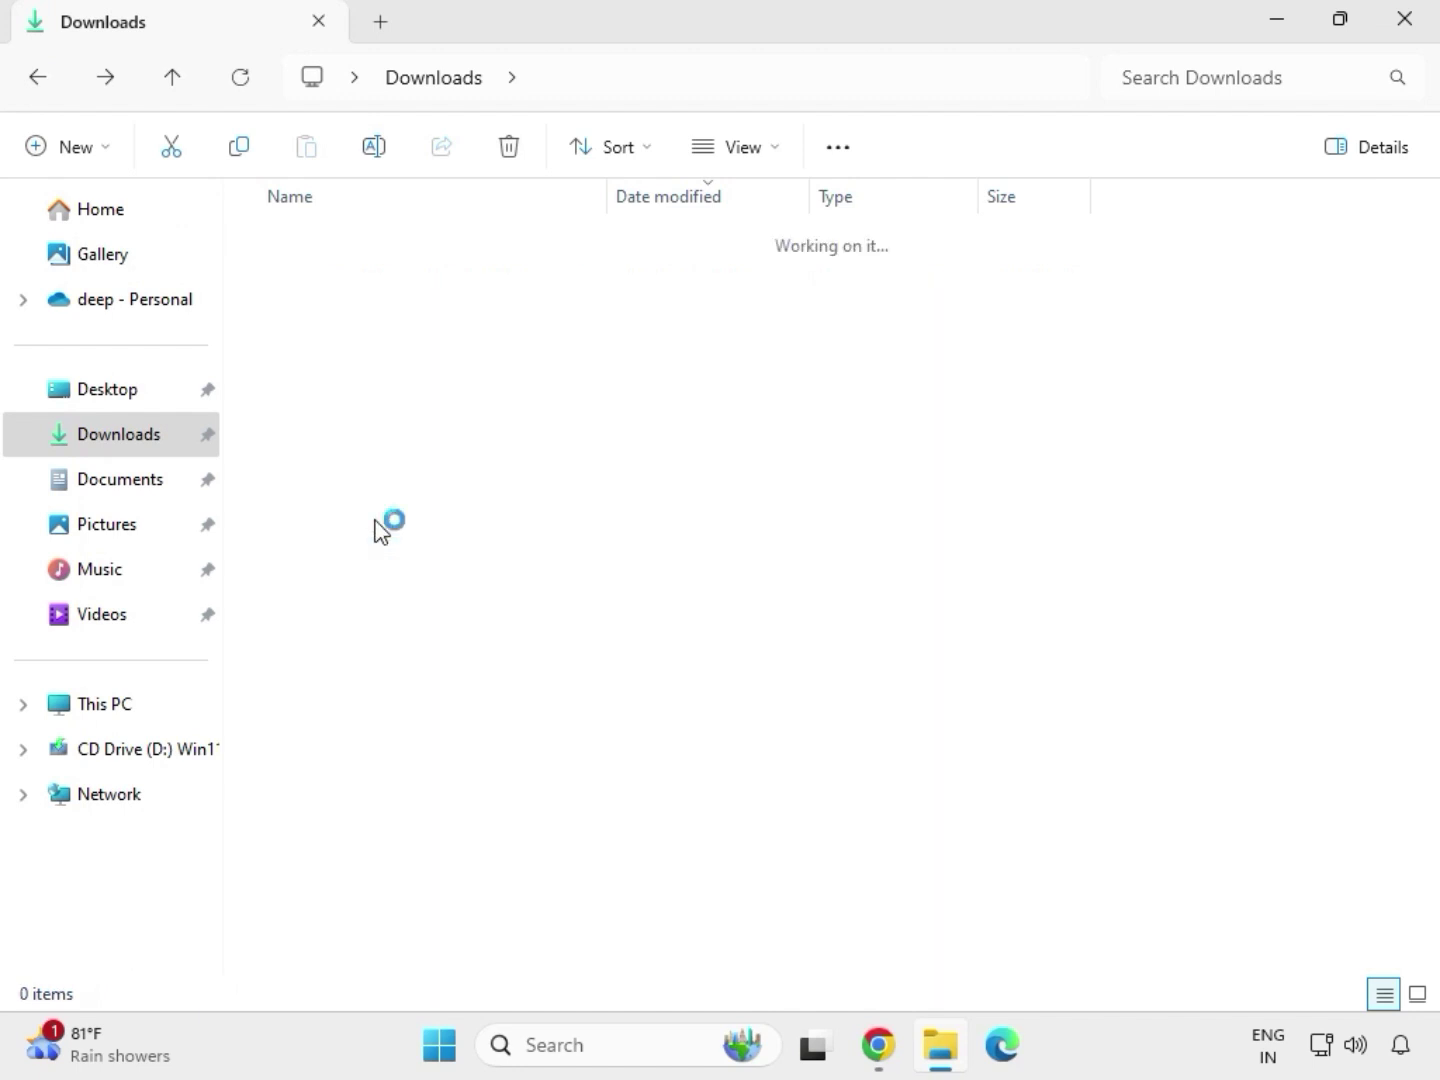
pyautogui.click(380, 288)
pyautogui.doubleClick(380, 288)
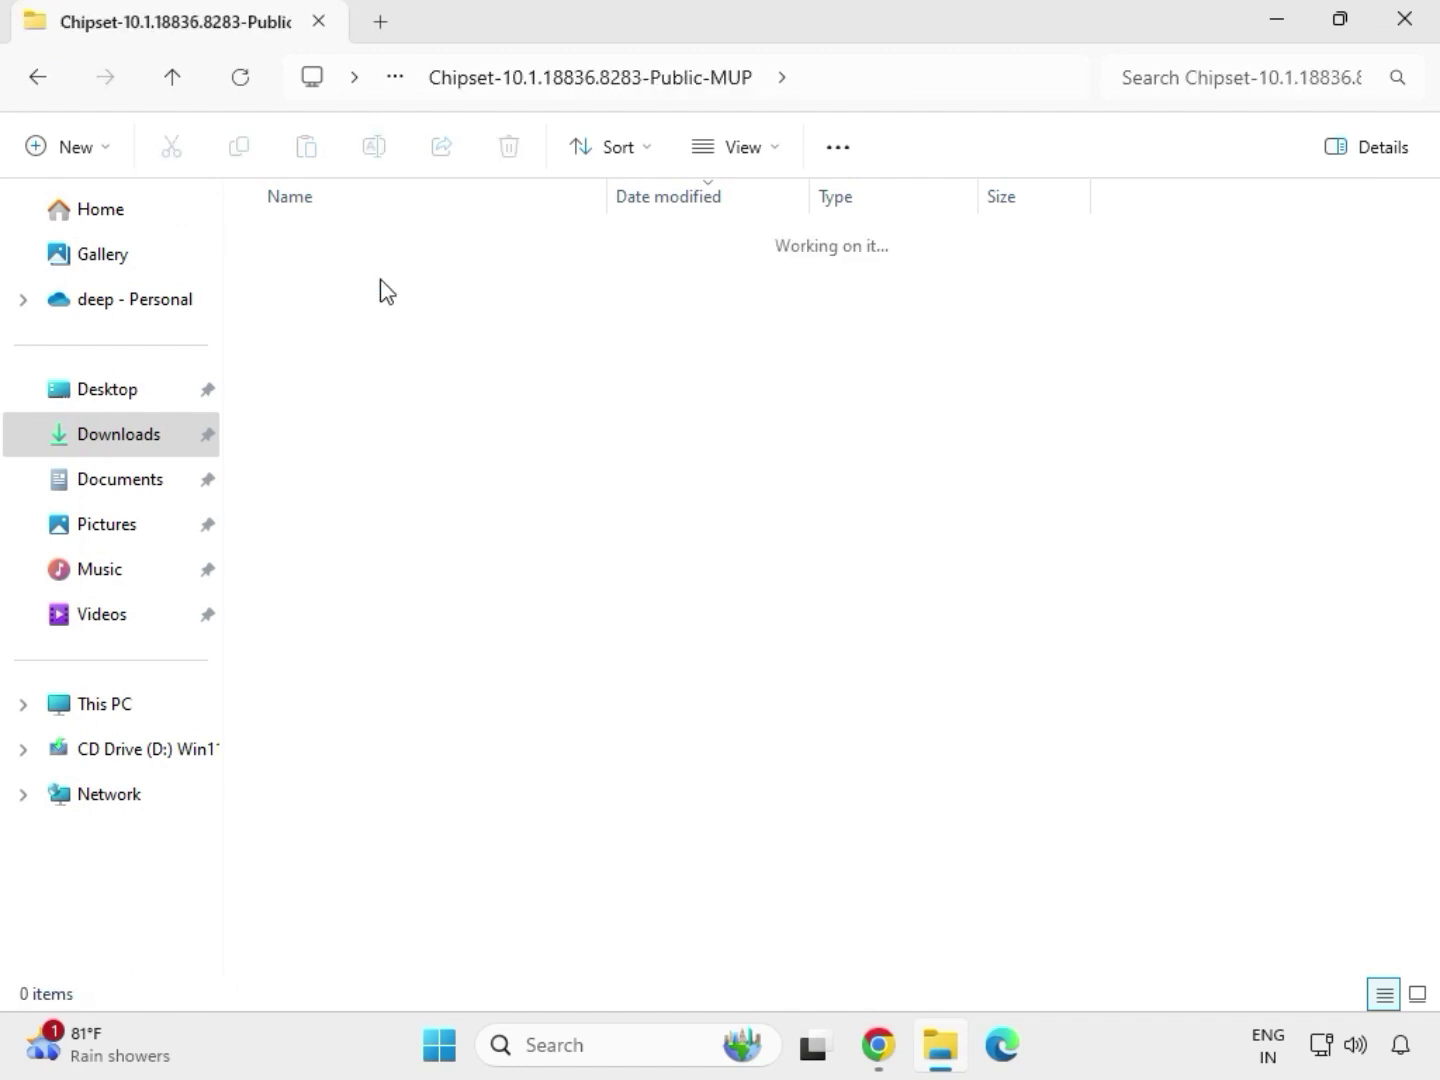
pyautogui.click(411, 331)
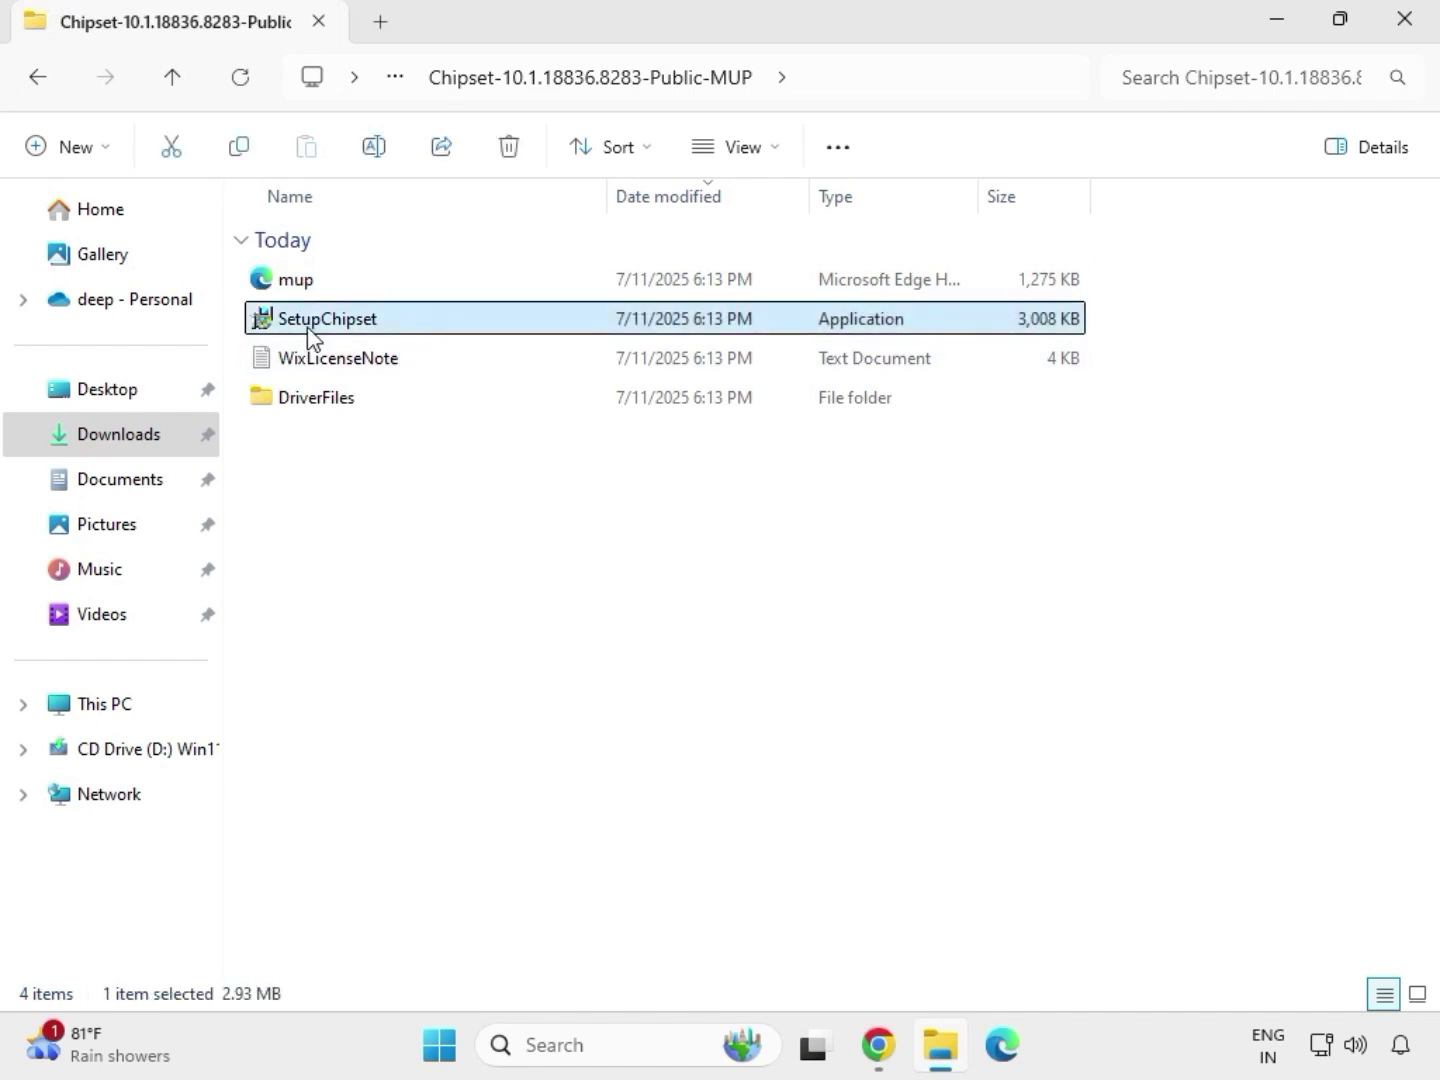
pyautogui.rightClick(400, 336)
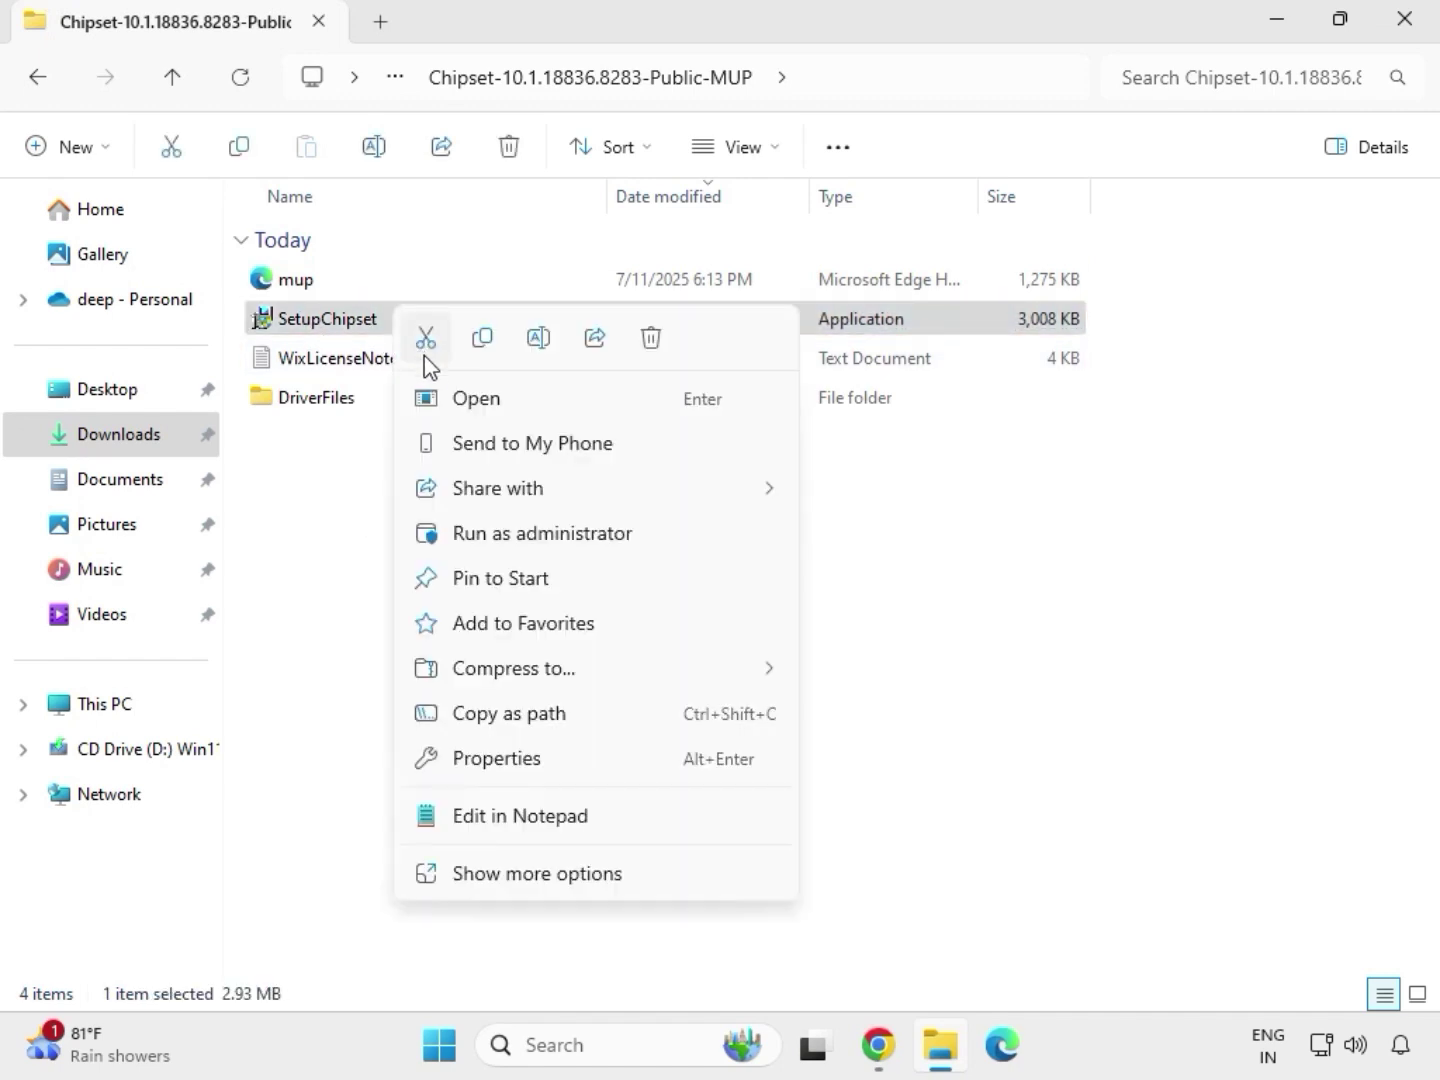
pyautogui.click(509, 531)
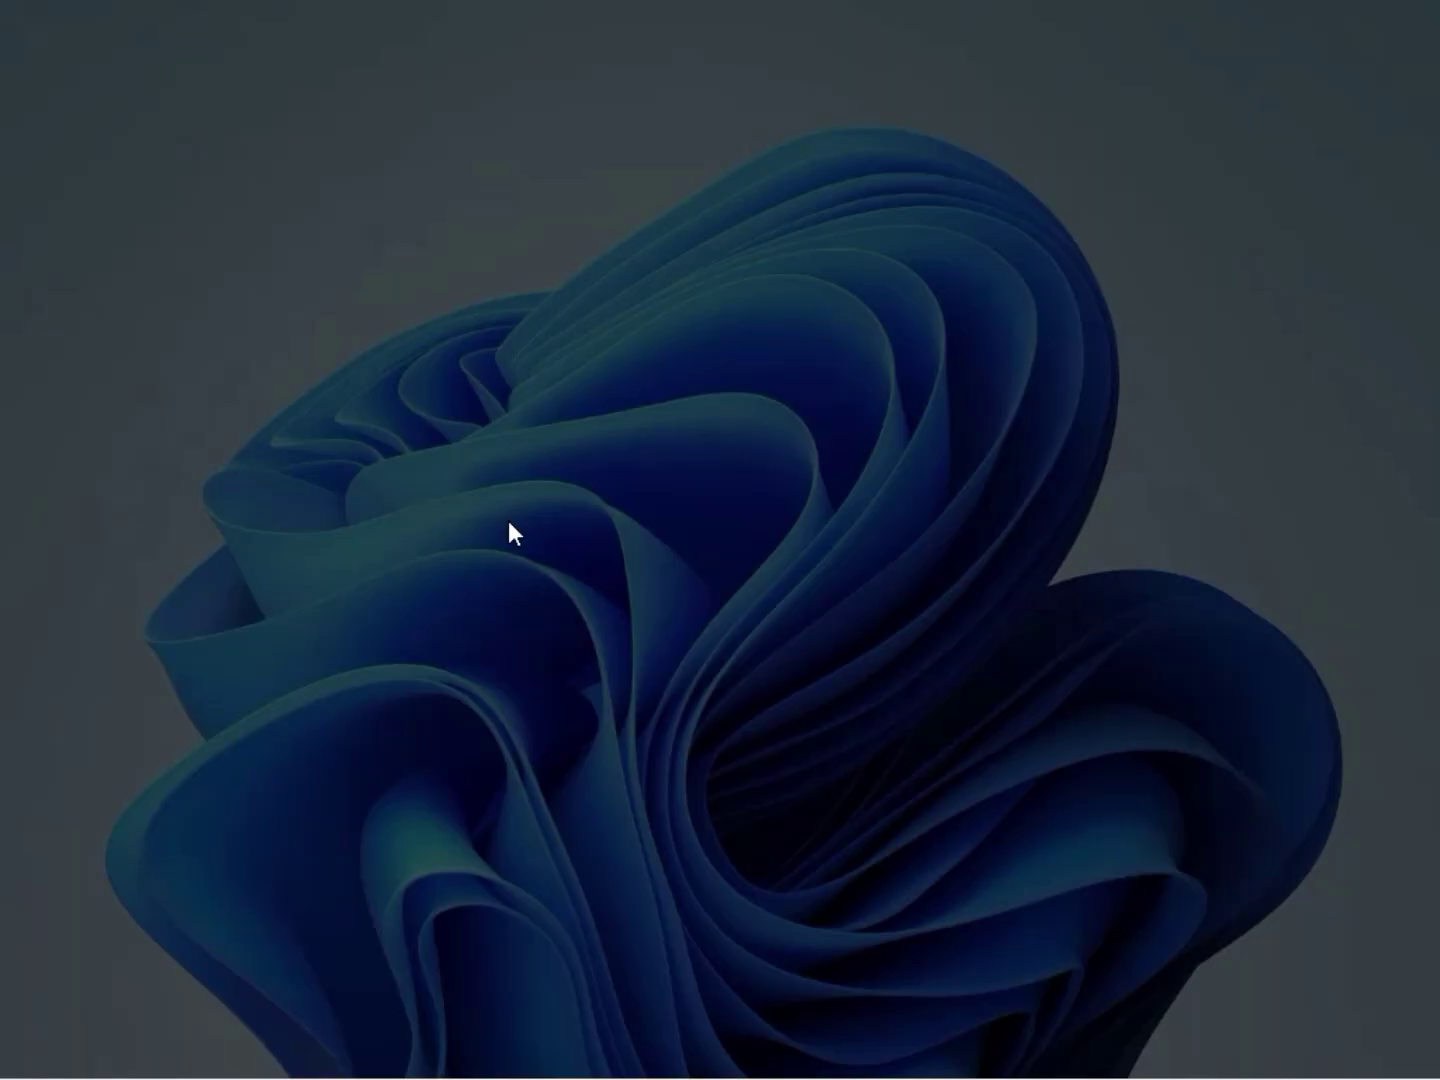
pyautogui.click(575, 772)
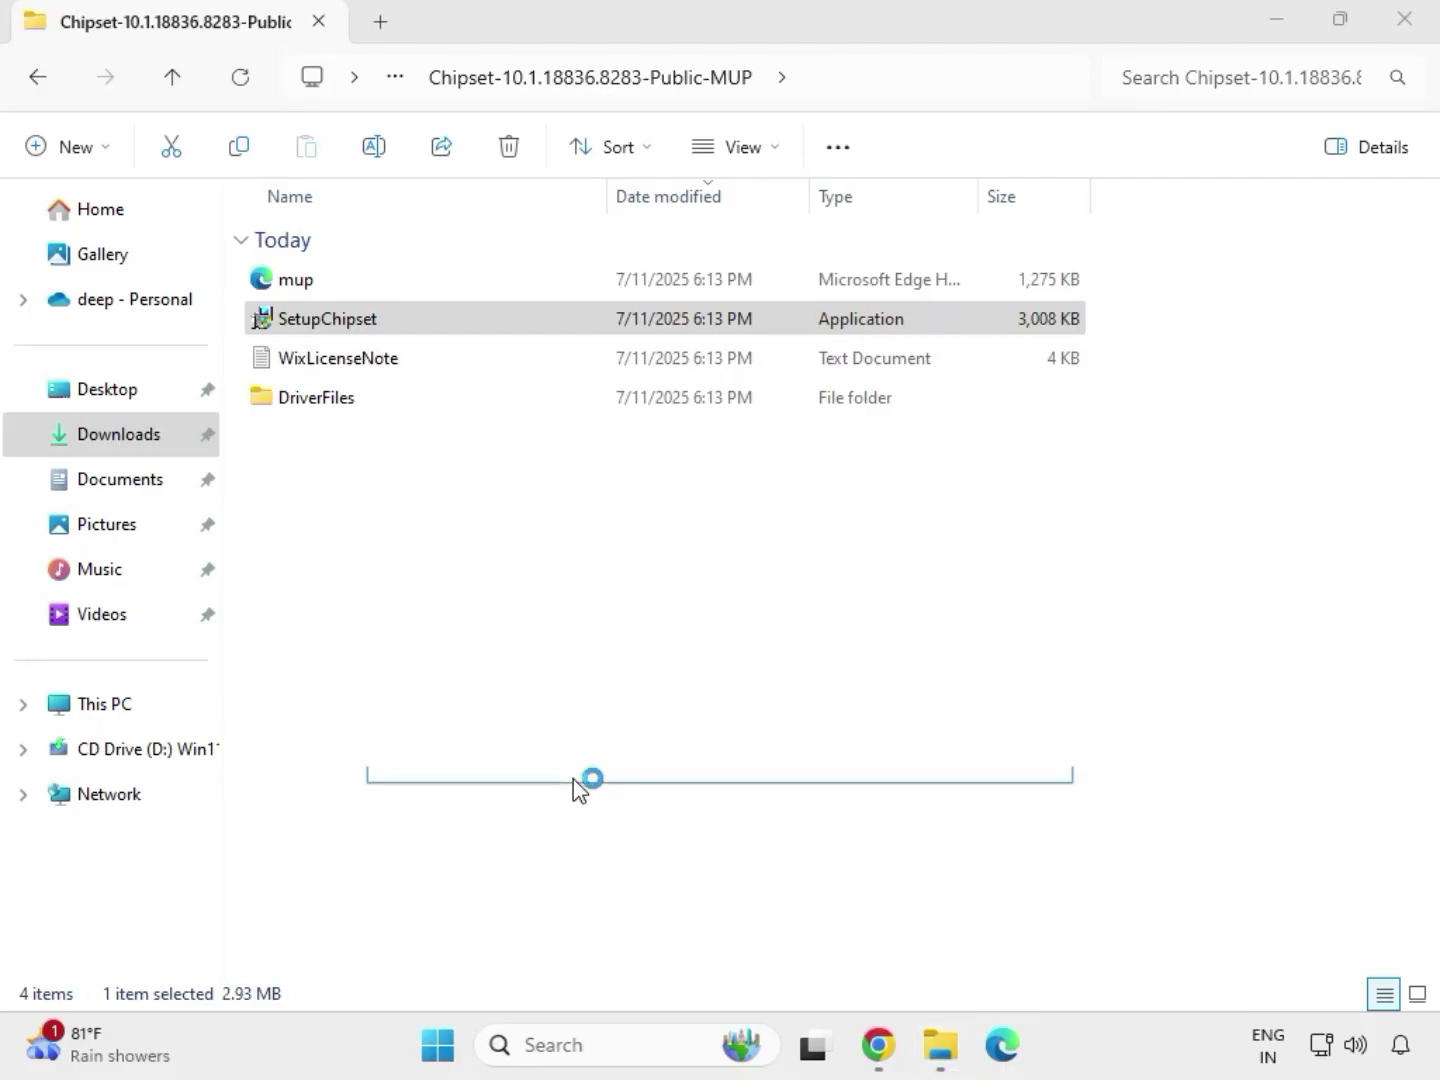
# Accept the licence agreement, try to install the Intel Chipset Device Software and close its setup.
pyautogui.click(841, 747)
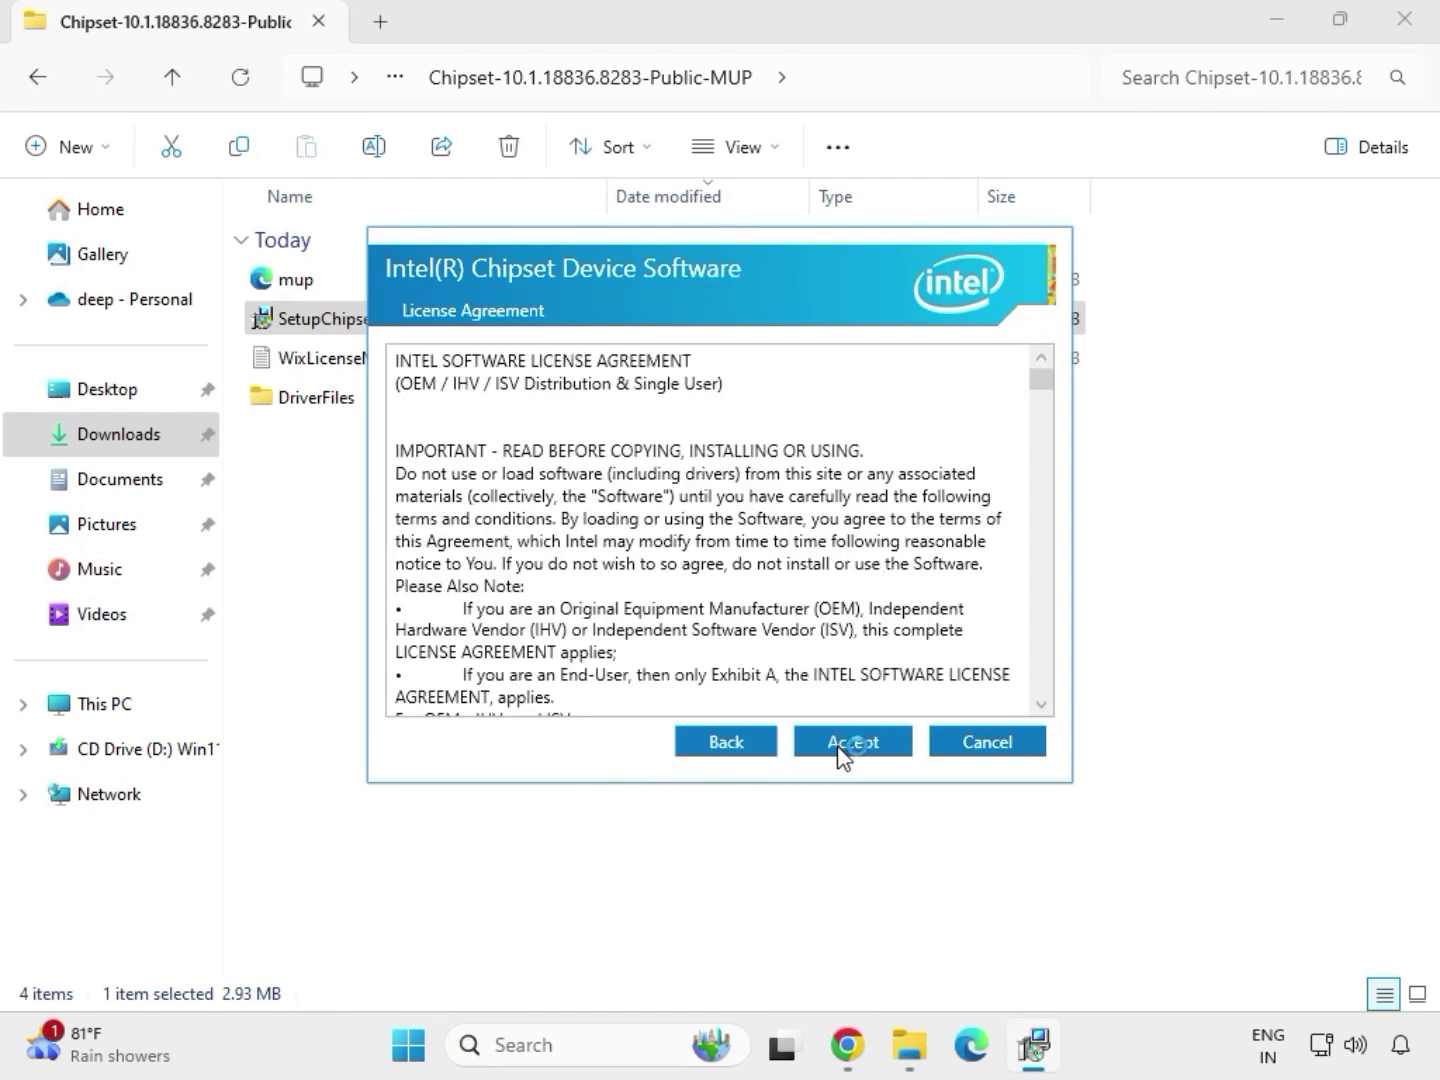
pyautogui.click(837, 748)
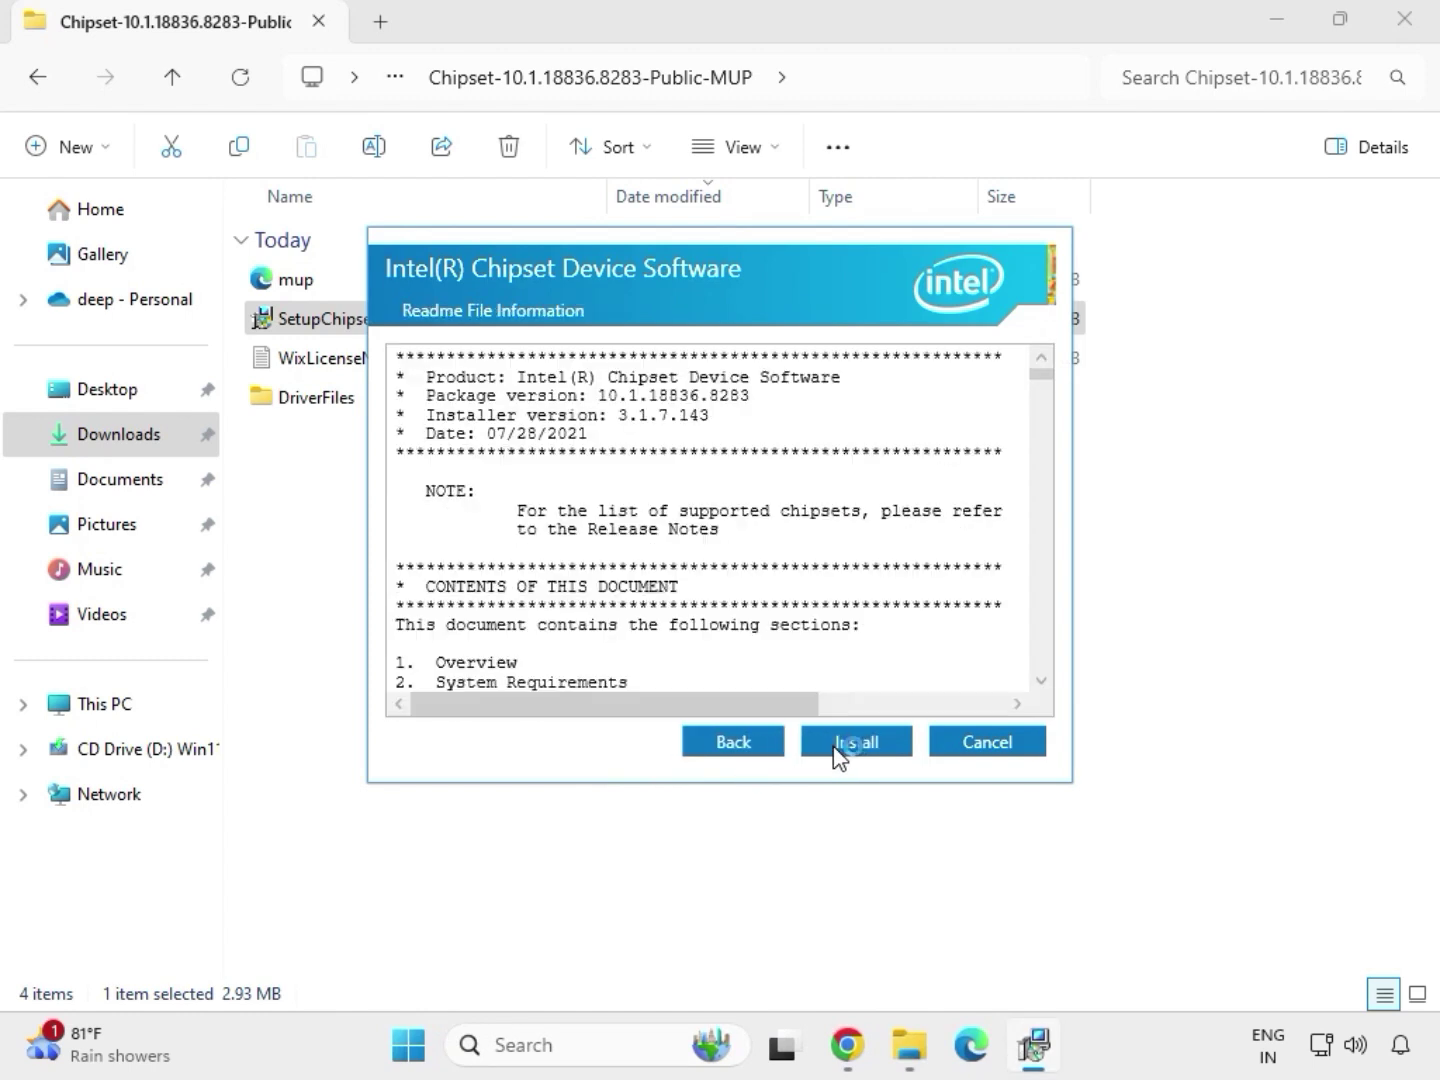
pyautogui.click(884, 748)
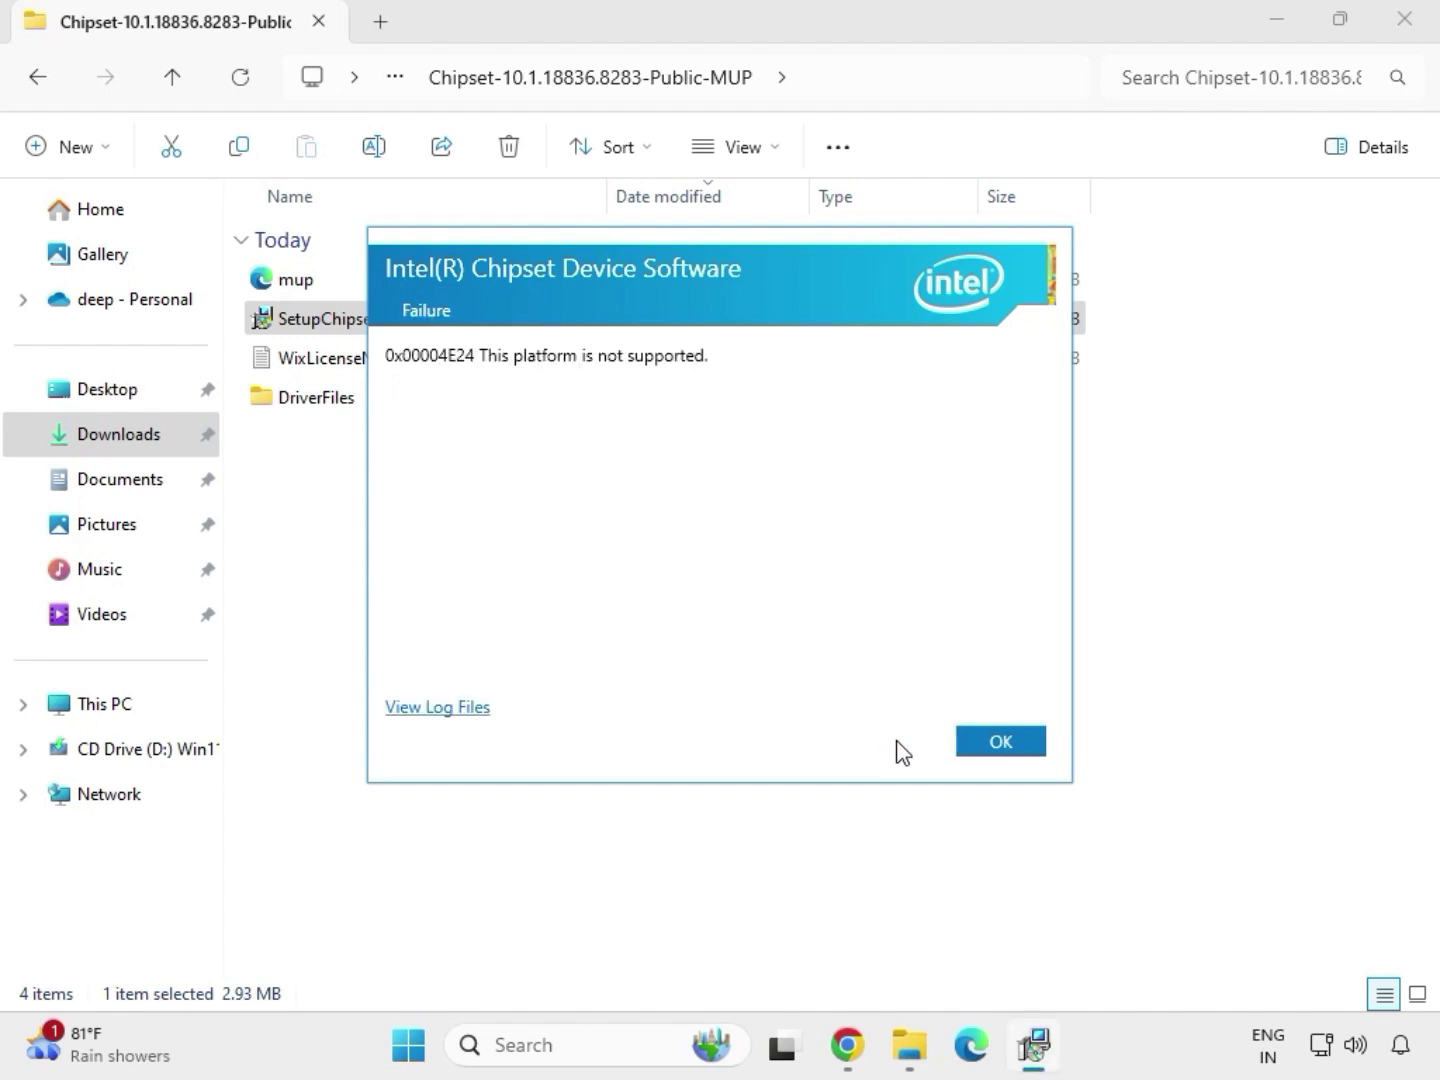
pyautogui.click(975, 754)
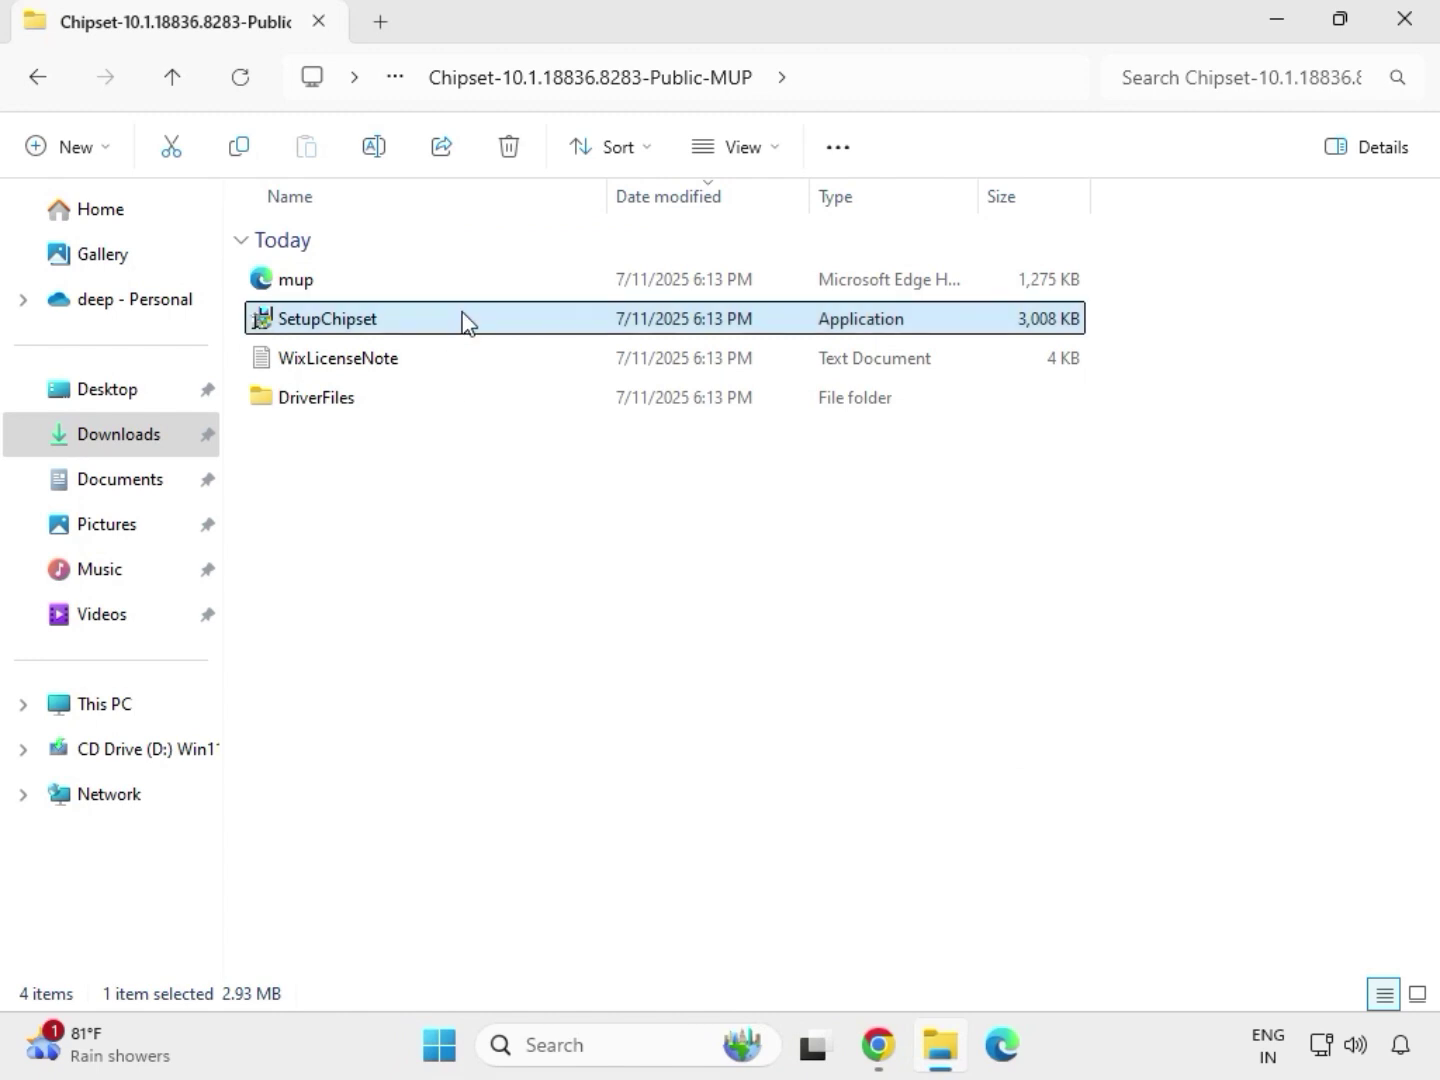
# Return to Downloads and look into the extracted mb_driver_realtekdch_6.0.9225.1 folder before going back to the driver list.
pyautogui.press('BackSpace')
pyautogui.press('BackSpace')
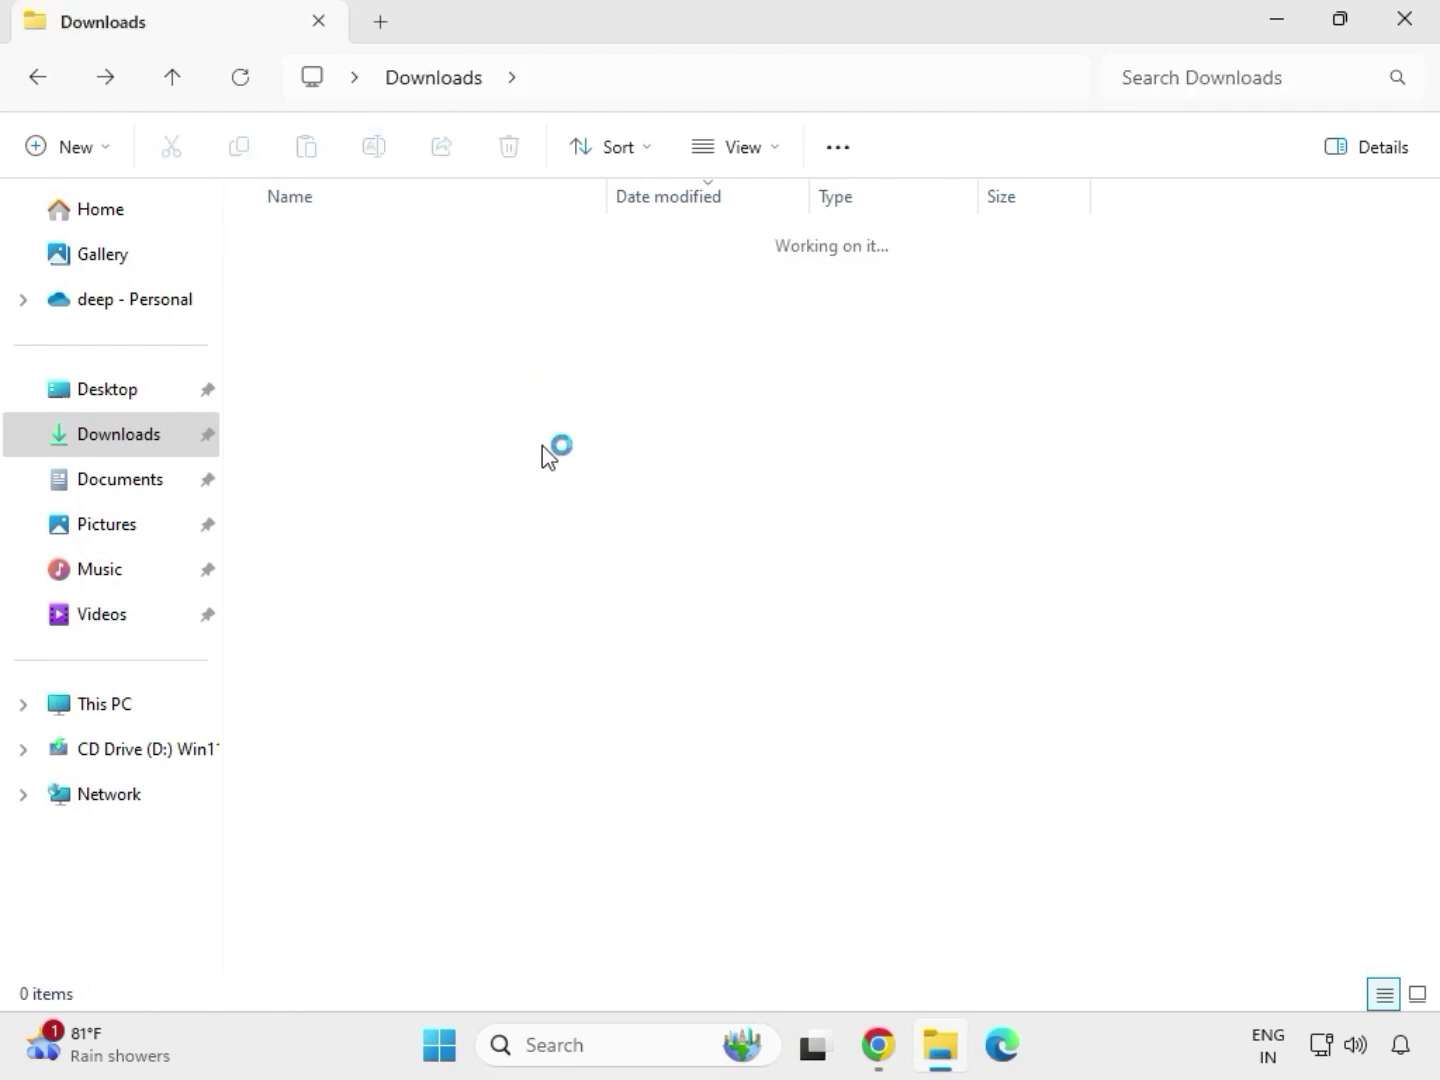
pyautogui.doubleClick(535, 479)
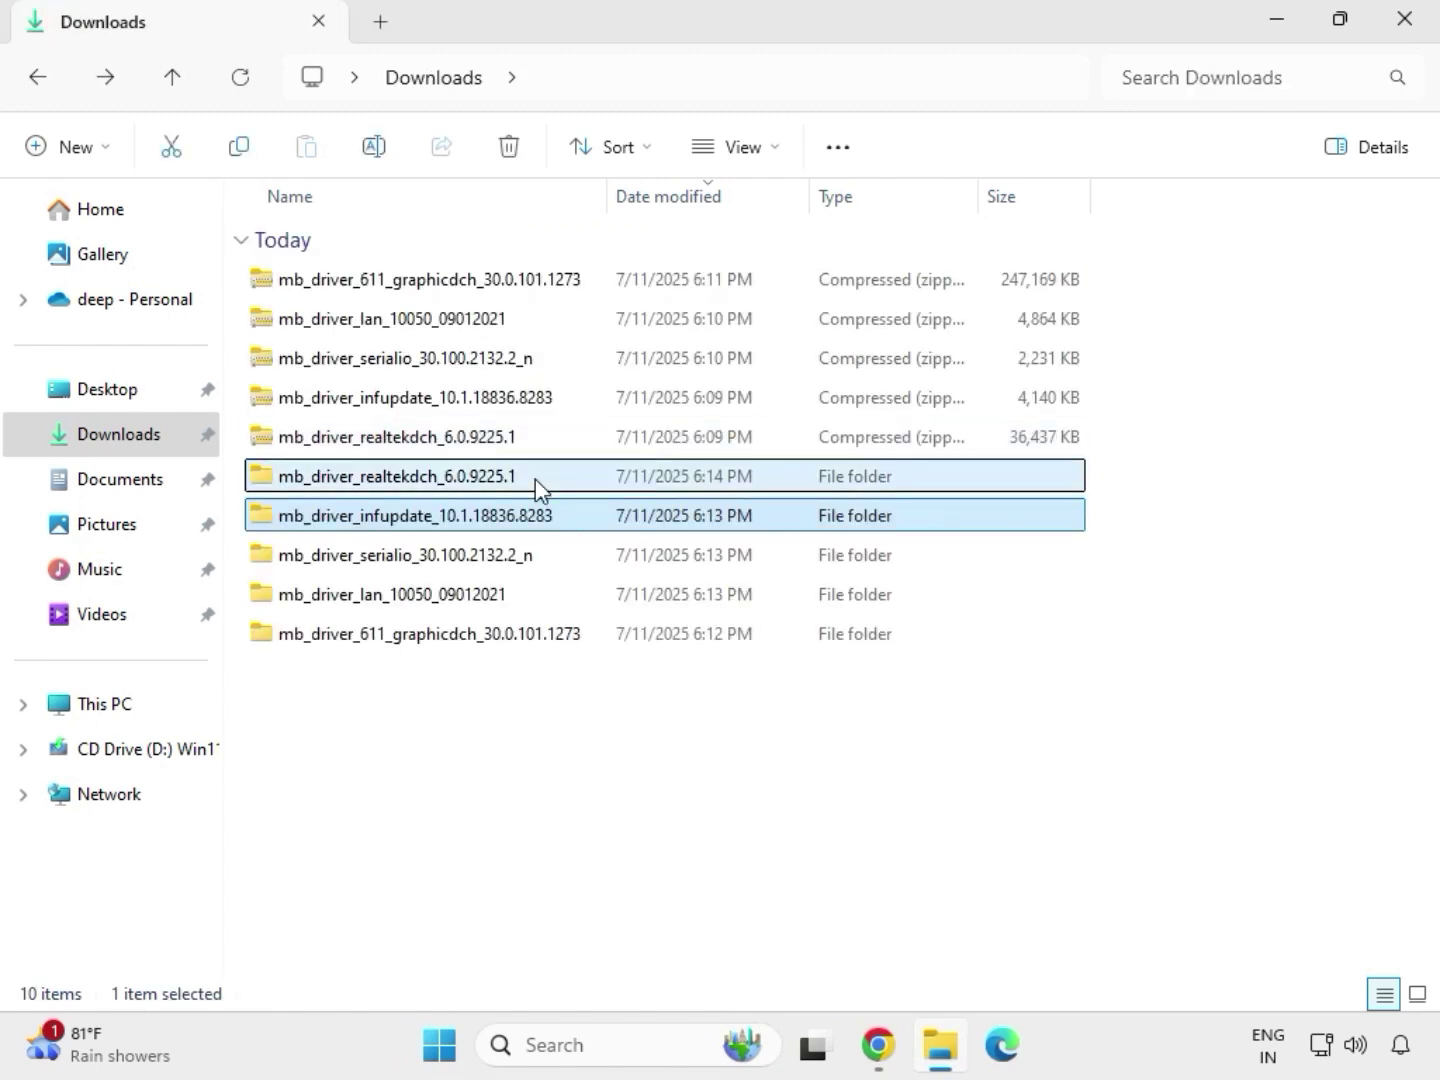
pyautogui.click(444, 85)
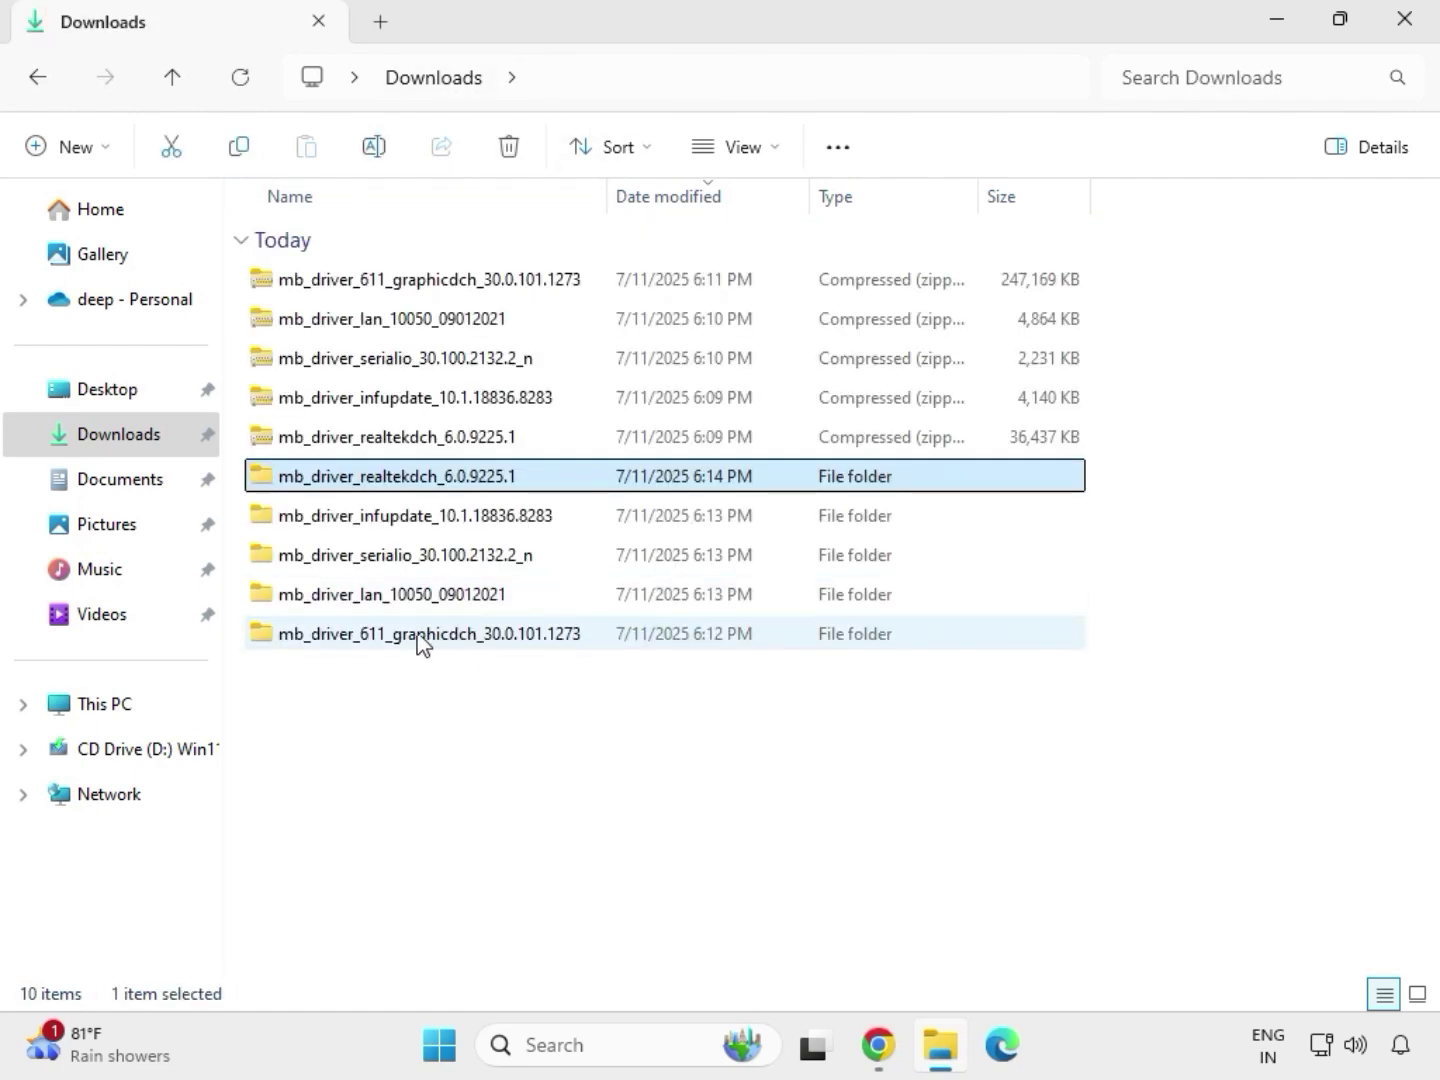
# Run the mb_driver_611_graphicdch_30.0.101.1273 installer again as administrator, allow its changes to the device and return to Downloads.
pyautogui.click(418, 641)
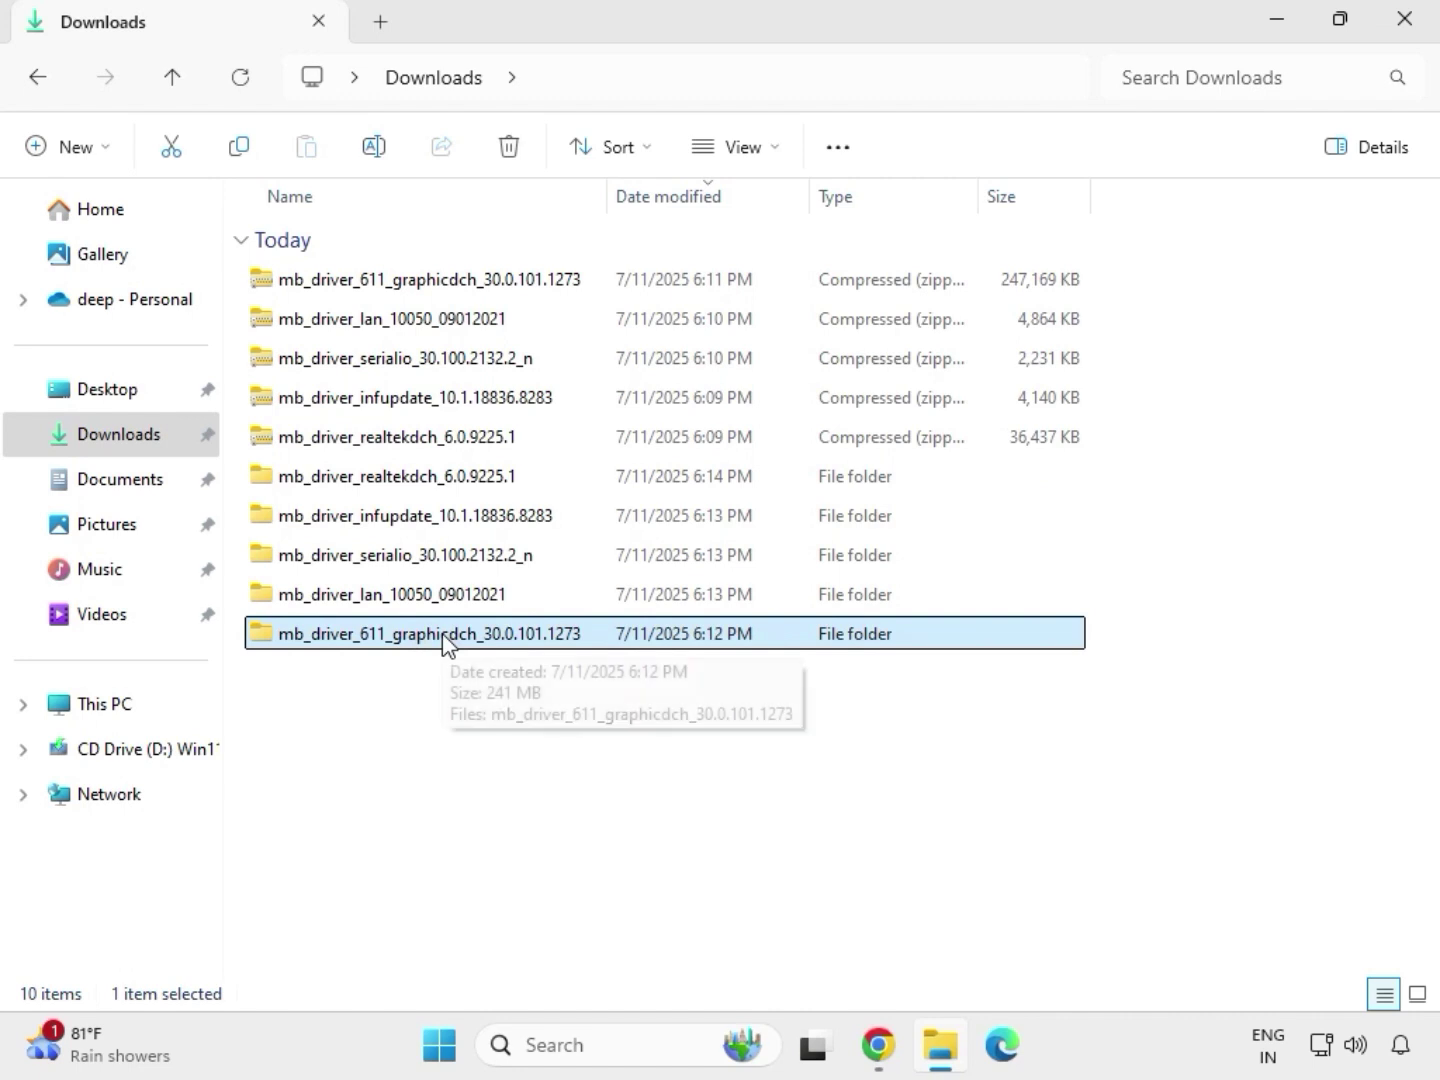
pyautogui.doubleClick(443, 640)
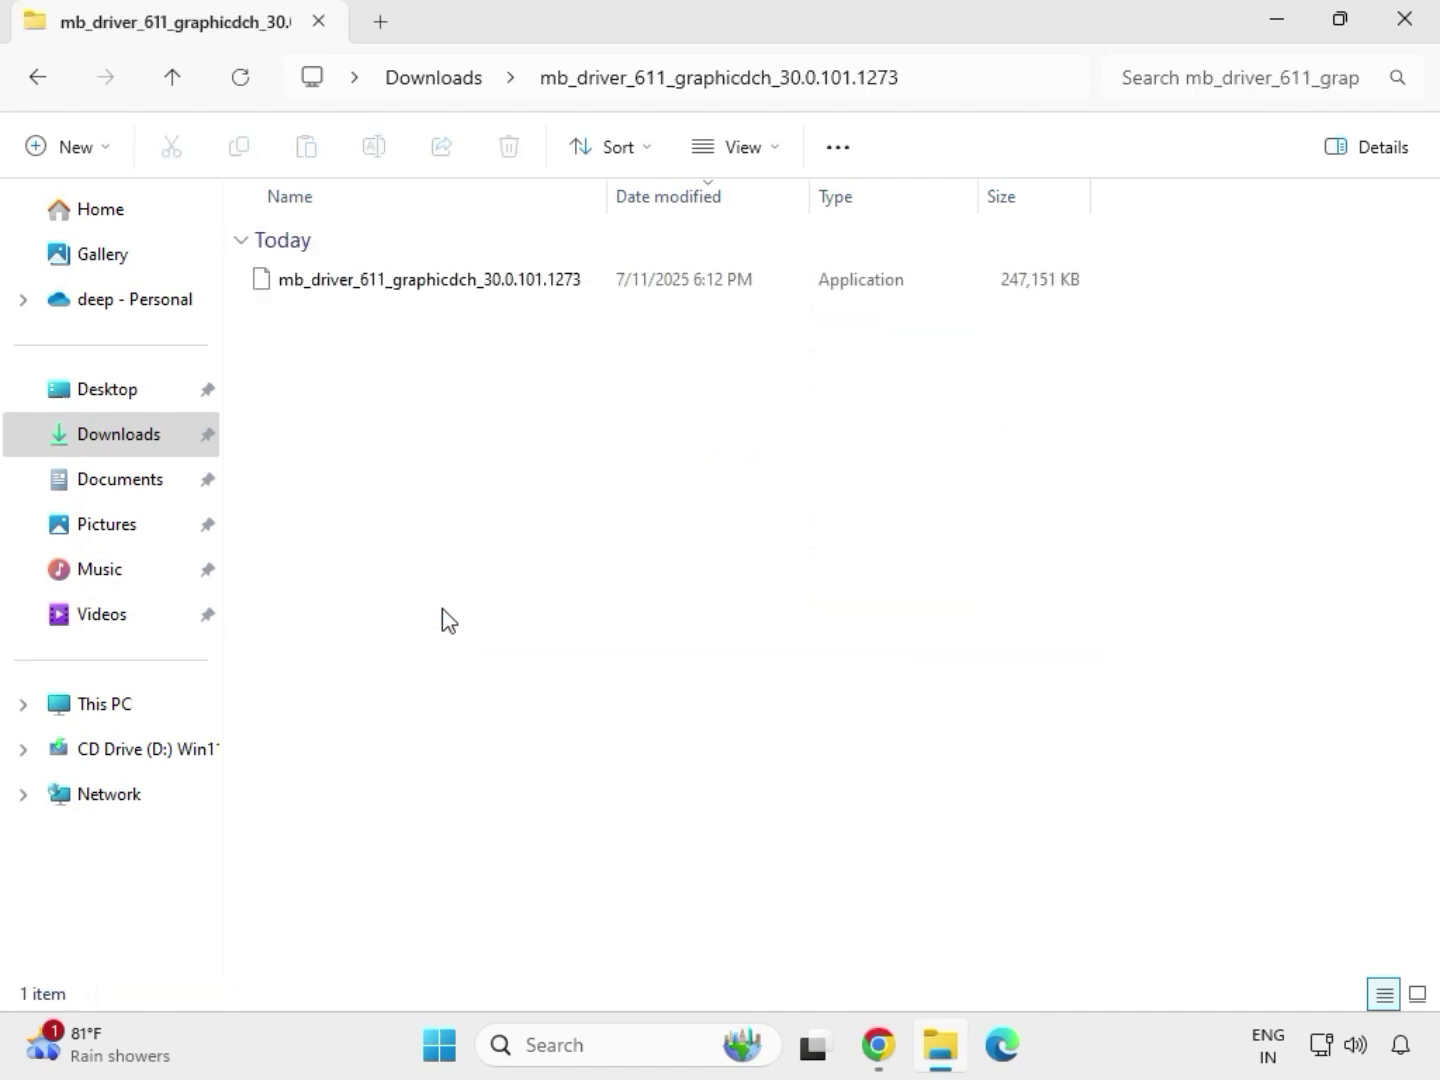
pyautogui.click(400, 290)
pyautogui.rightClick(420, 332)
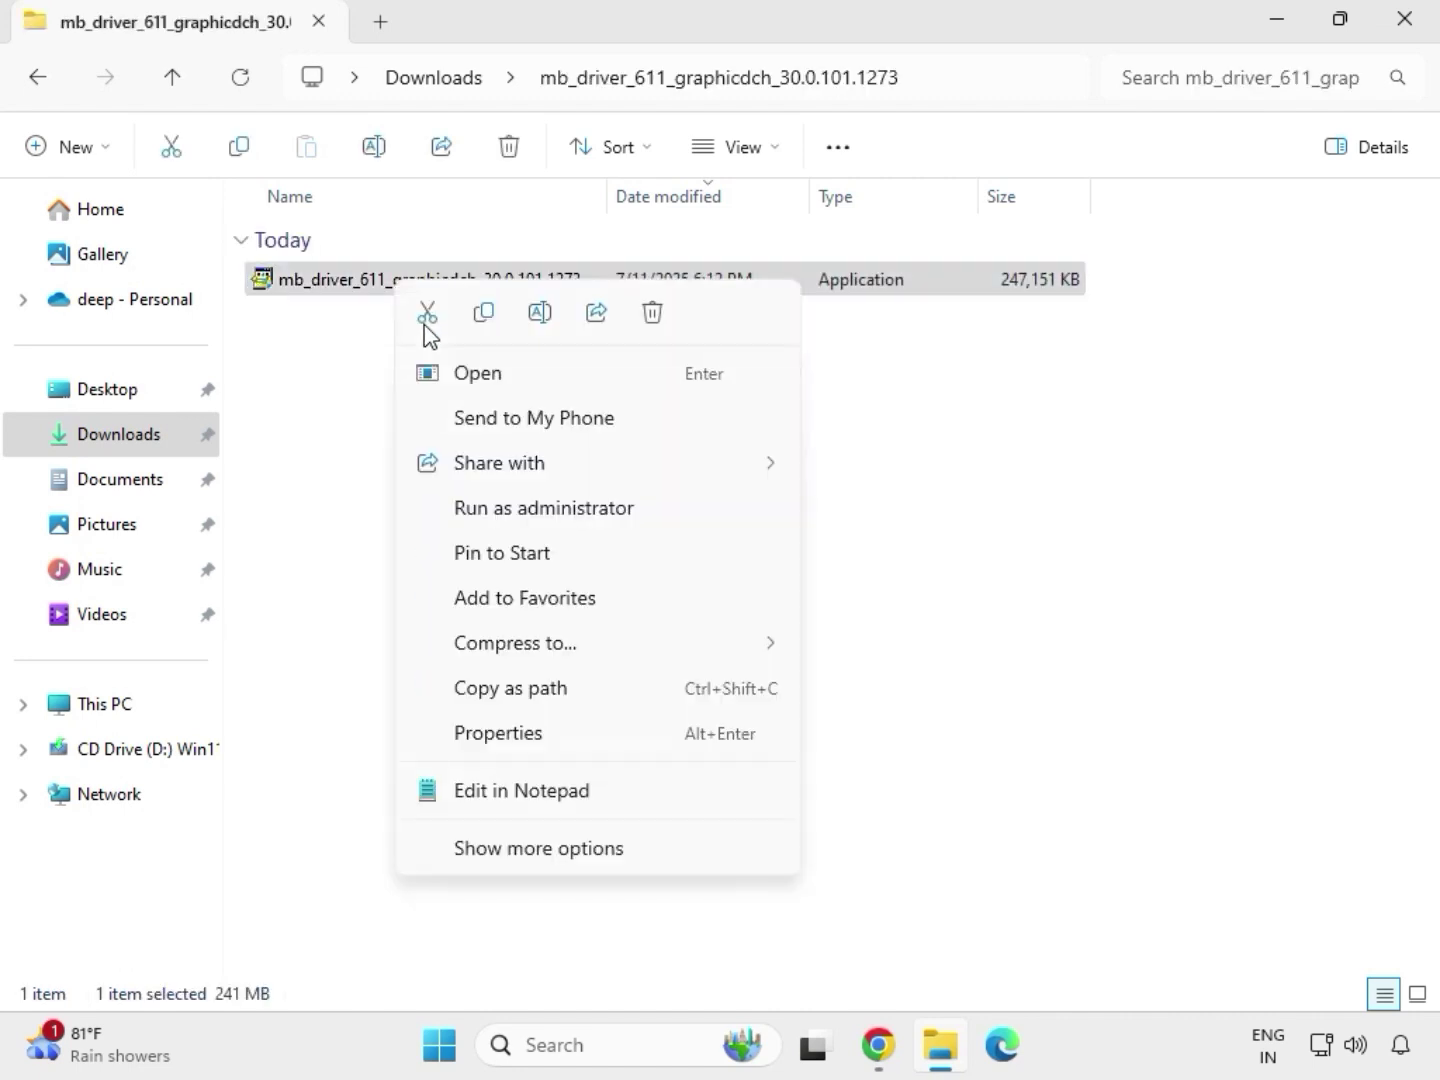
pyautogui.click(550, 516)
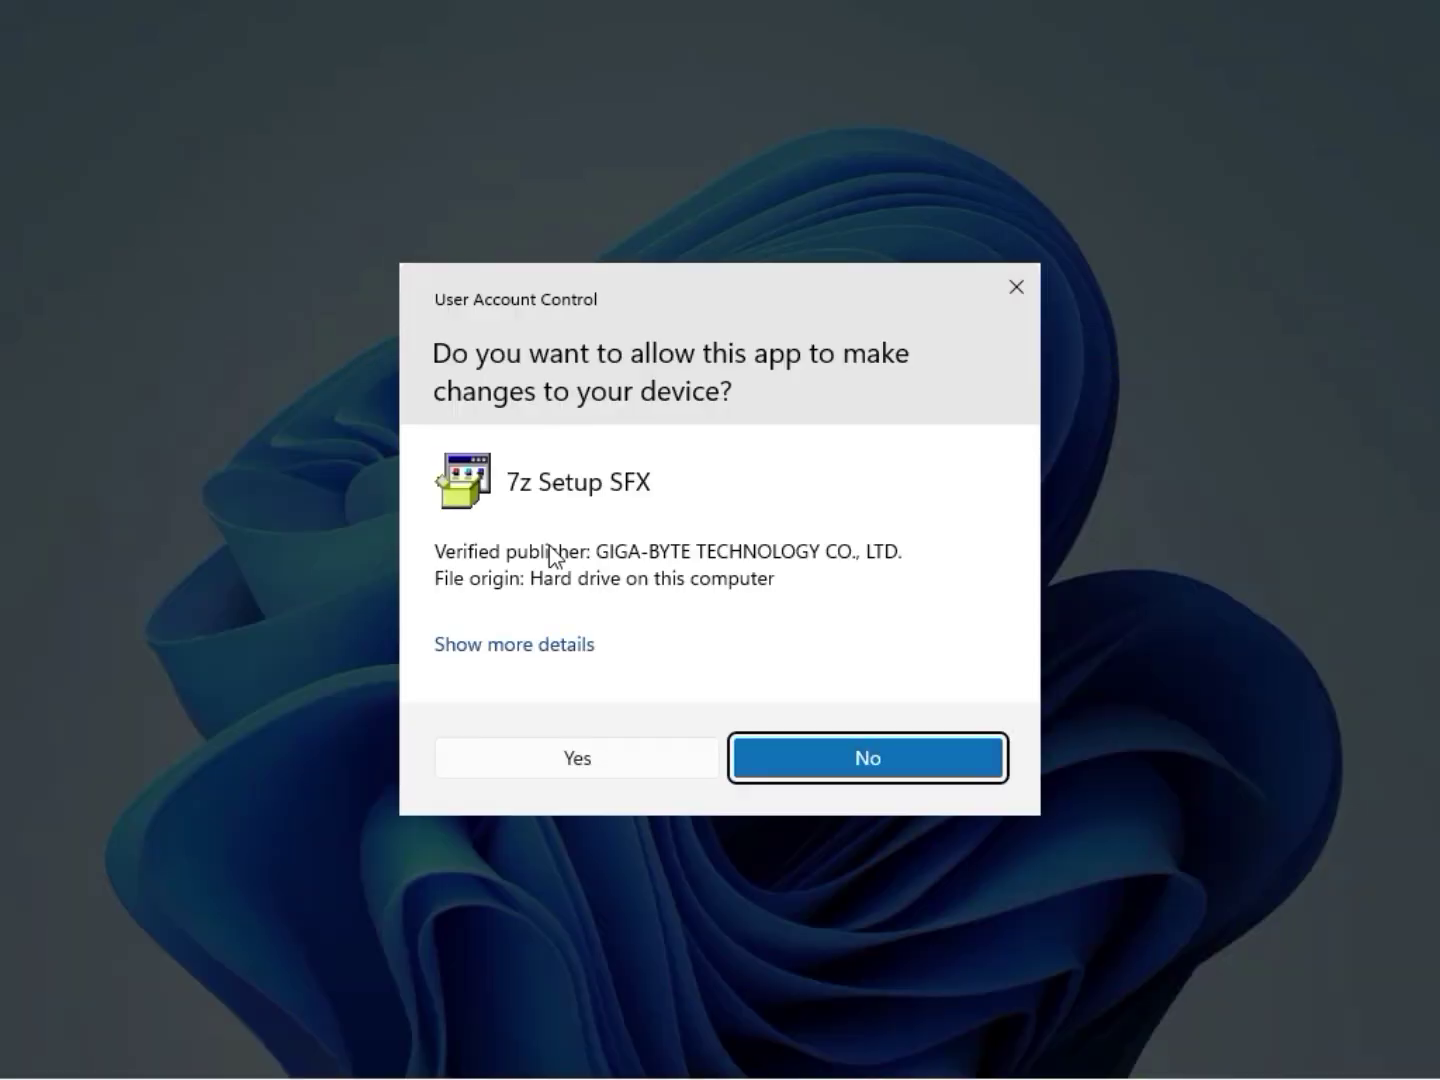
pyautogui.click(556, 763)
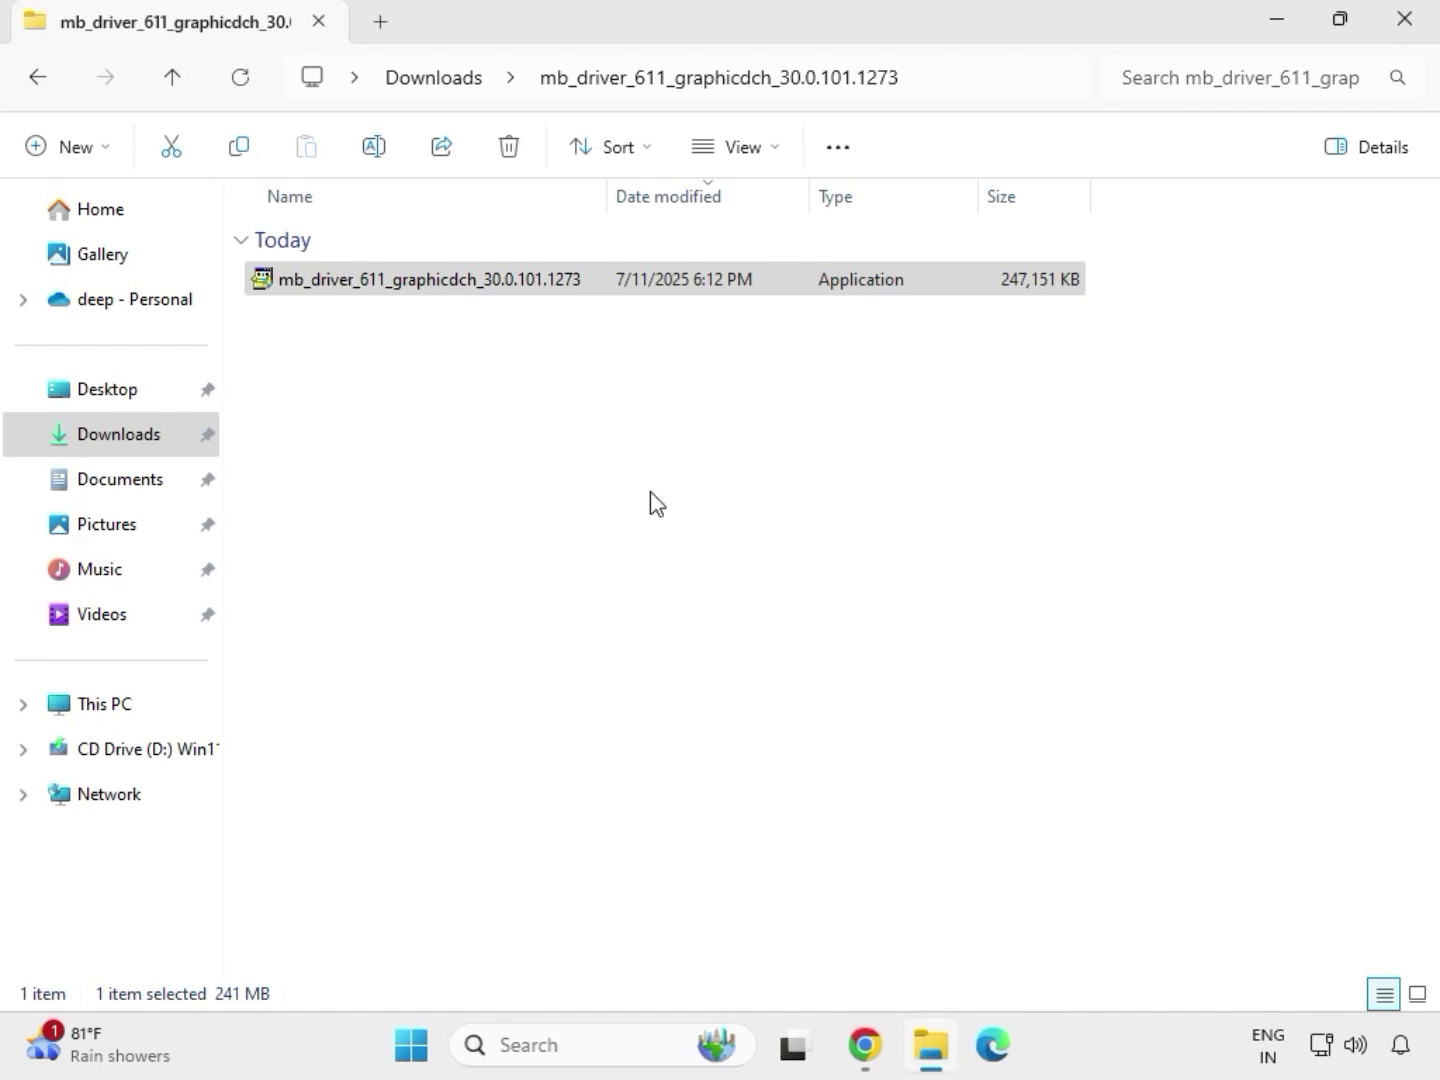
pyautogui.click(449, 80)
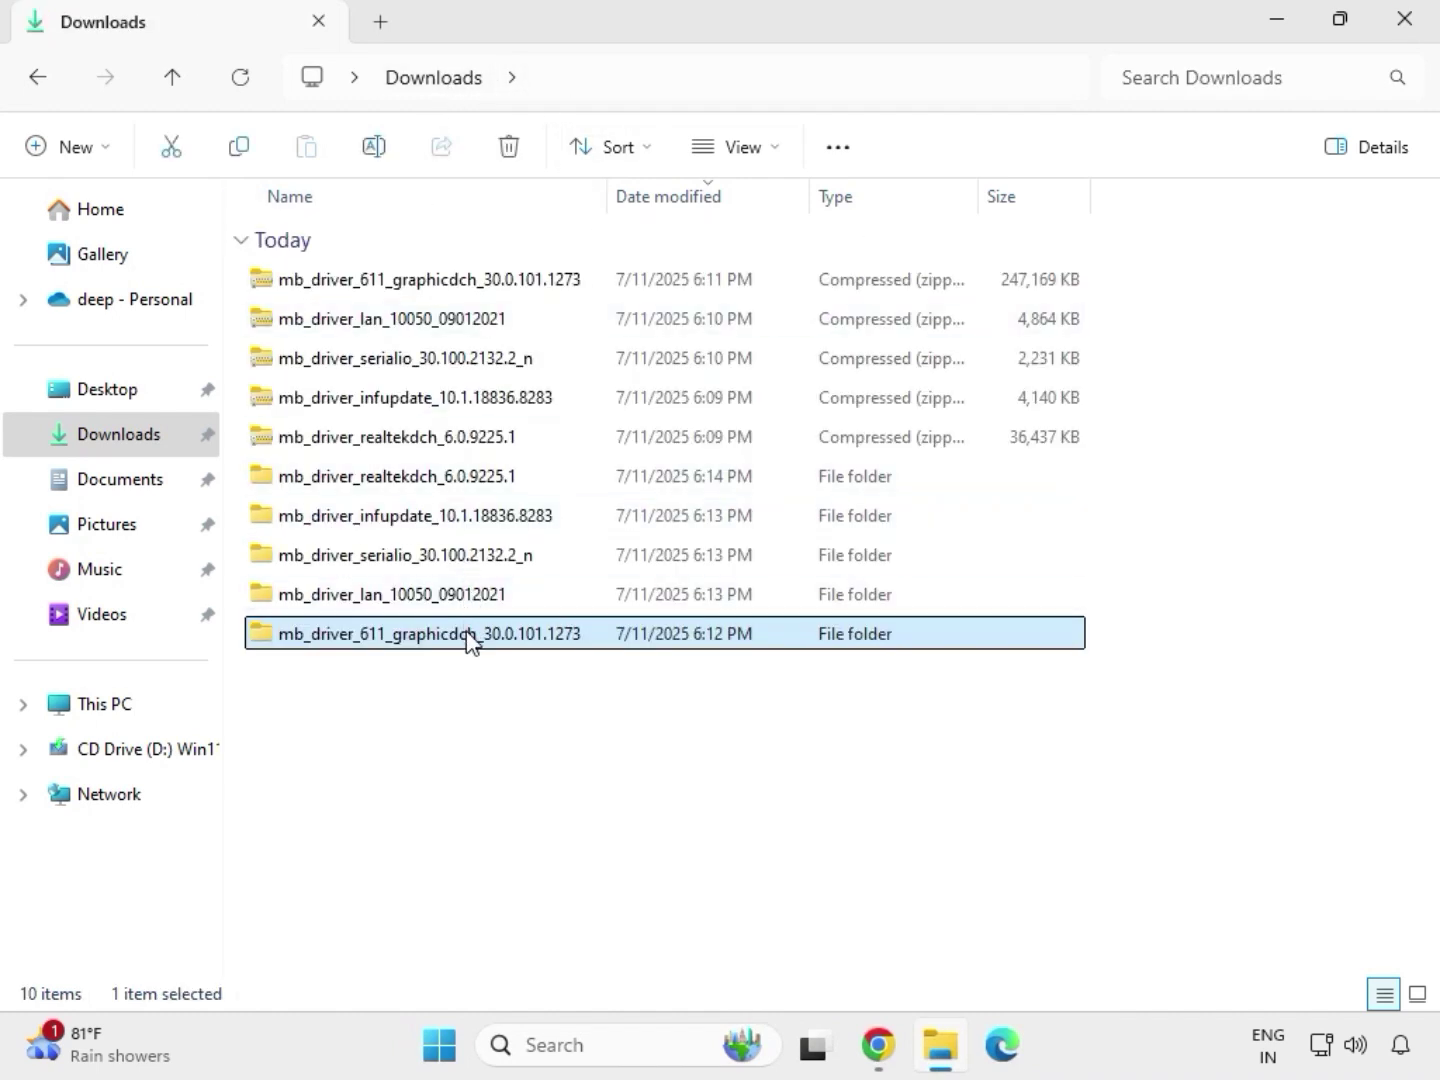
# Run Setup from the extracted mb_driver_realtekdch_6.0.9225.1 folder's inner 9225.1_UAD_Win10_Win11 folder as administrator and allow it to make changes to the device.
pyautogui.doubleClick(445, 482)
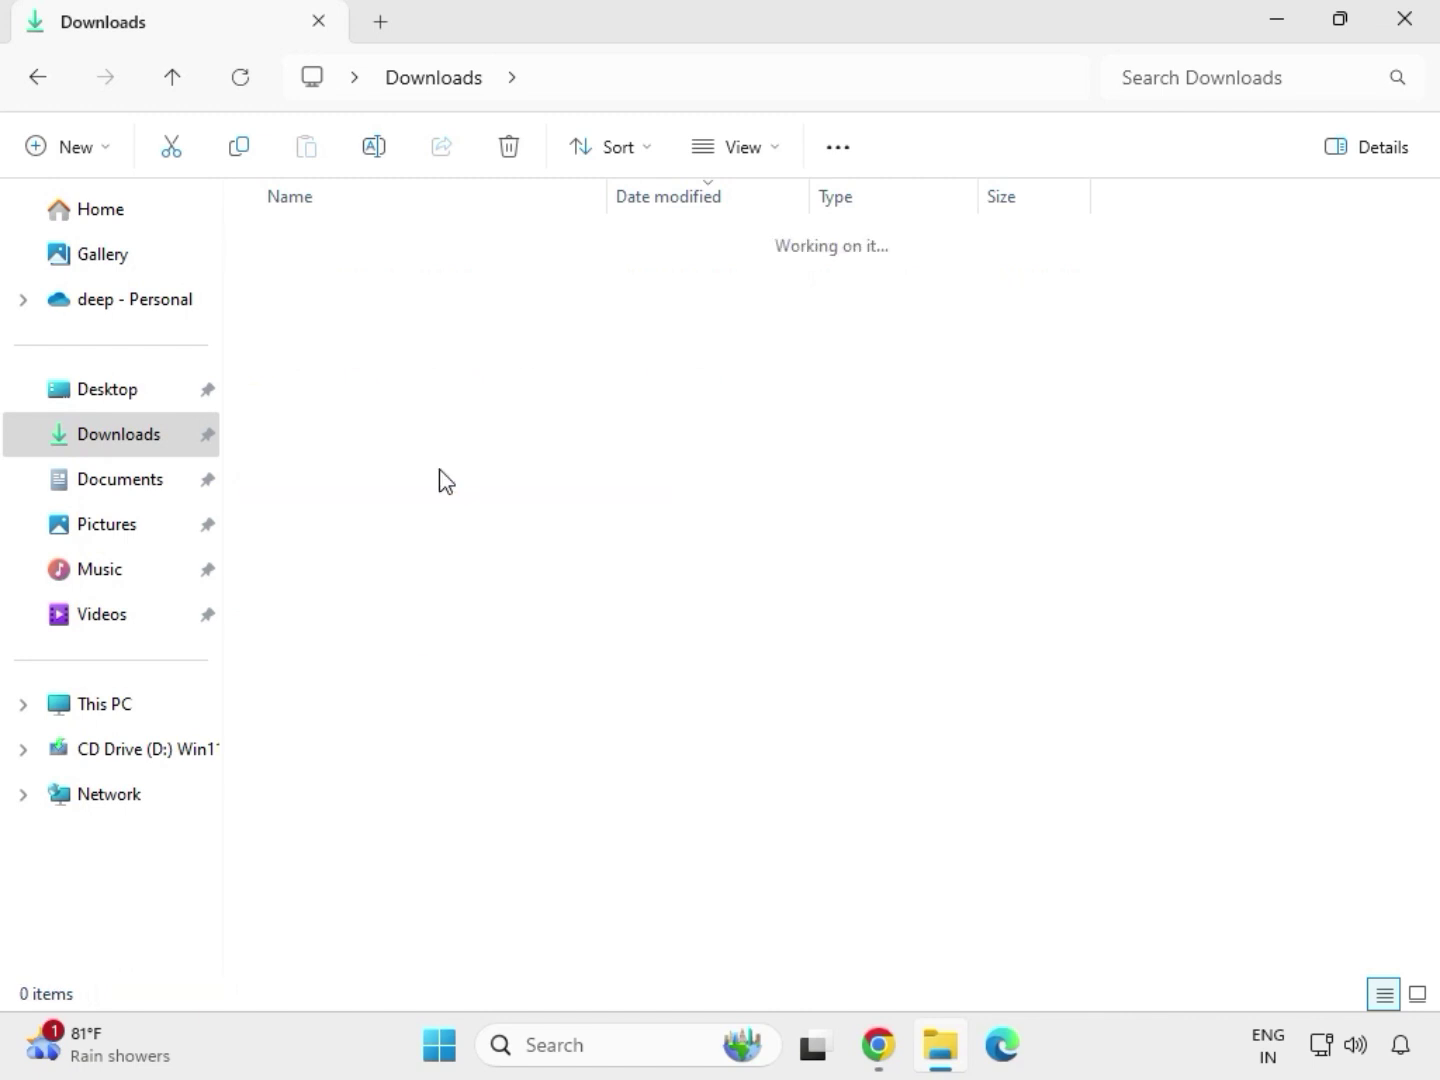
pyautogui.doubleClick(421, 280)
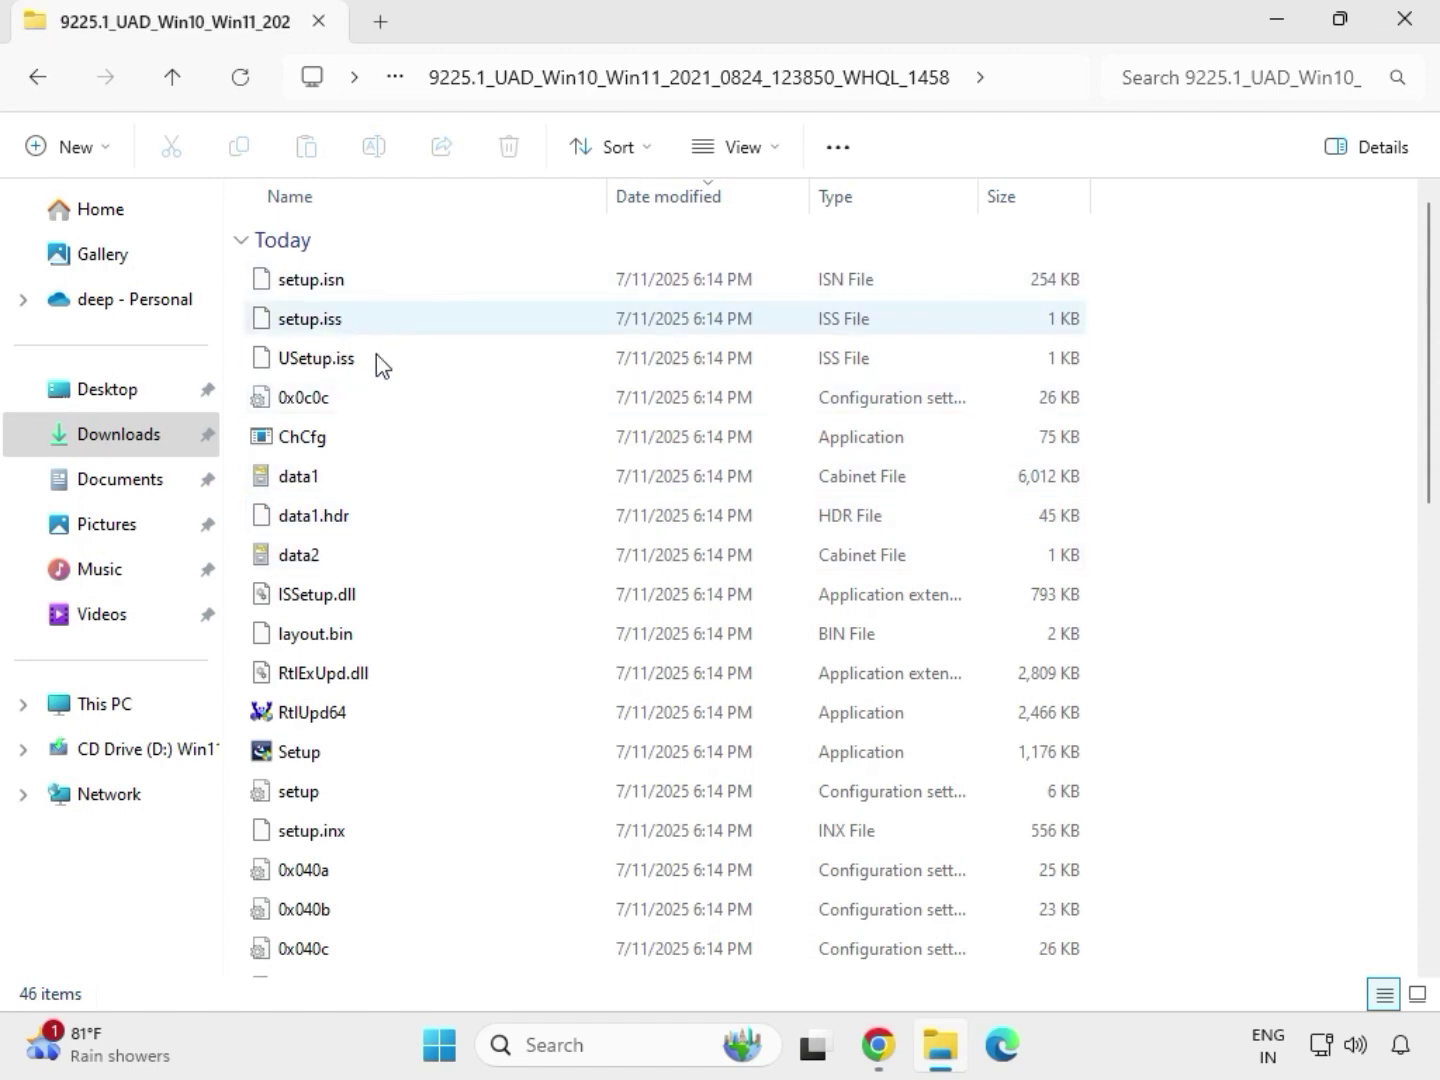
pyautogui.click(389, 758)
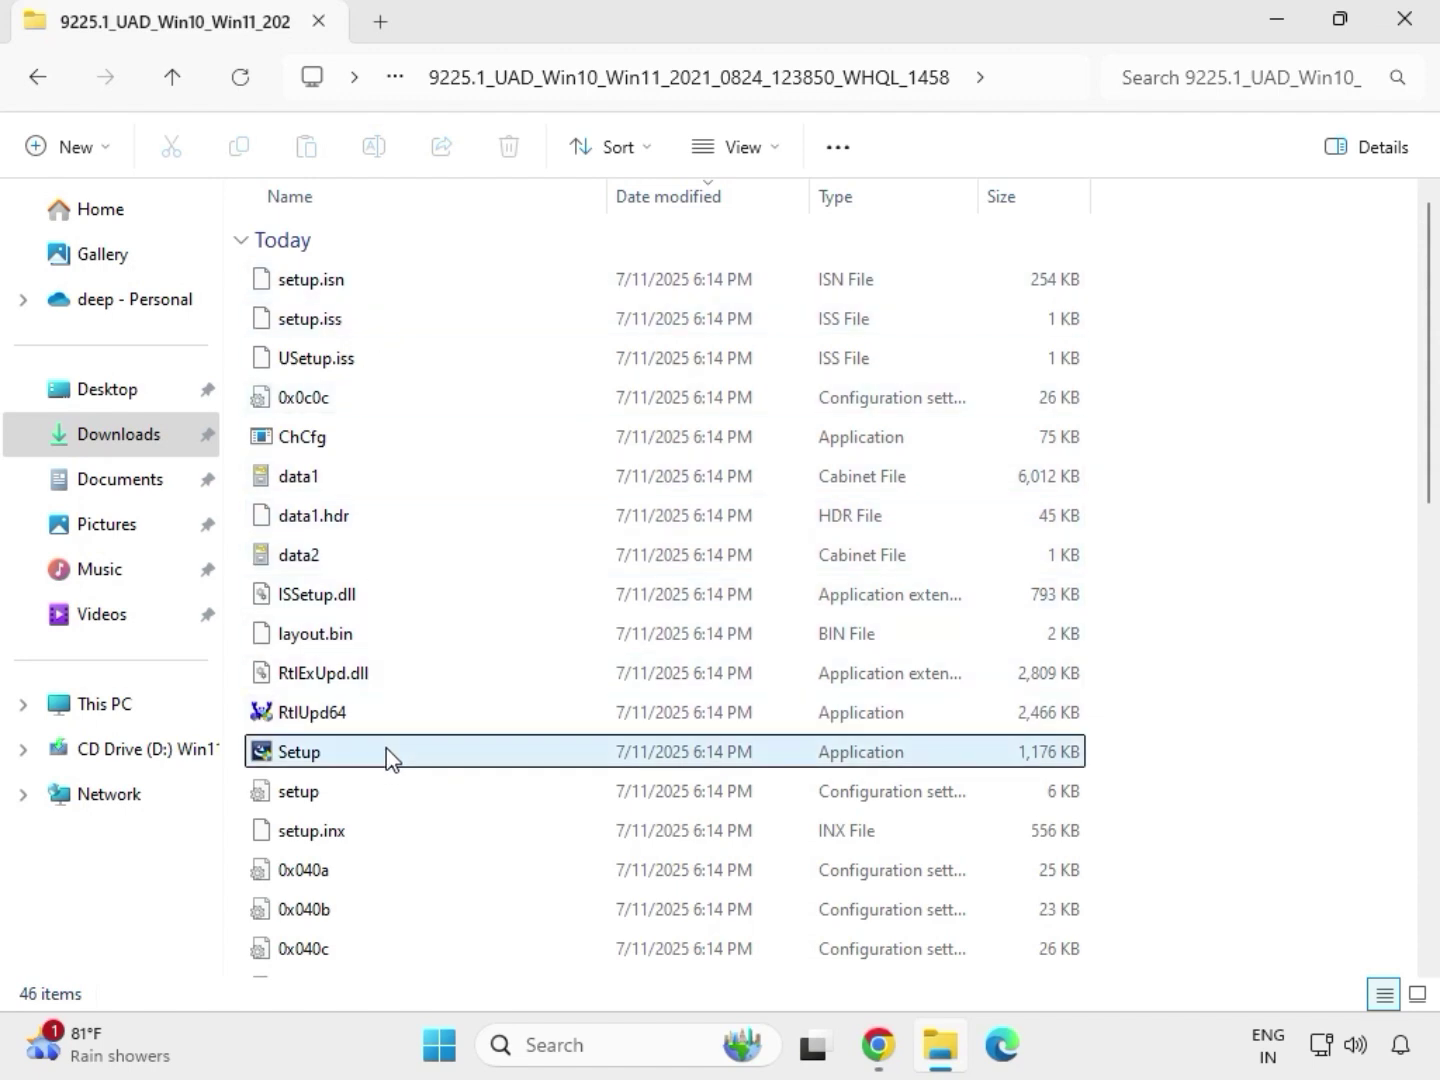
pyautogui.rightClick(333, 765)
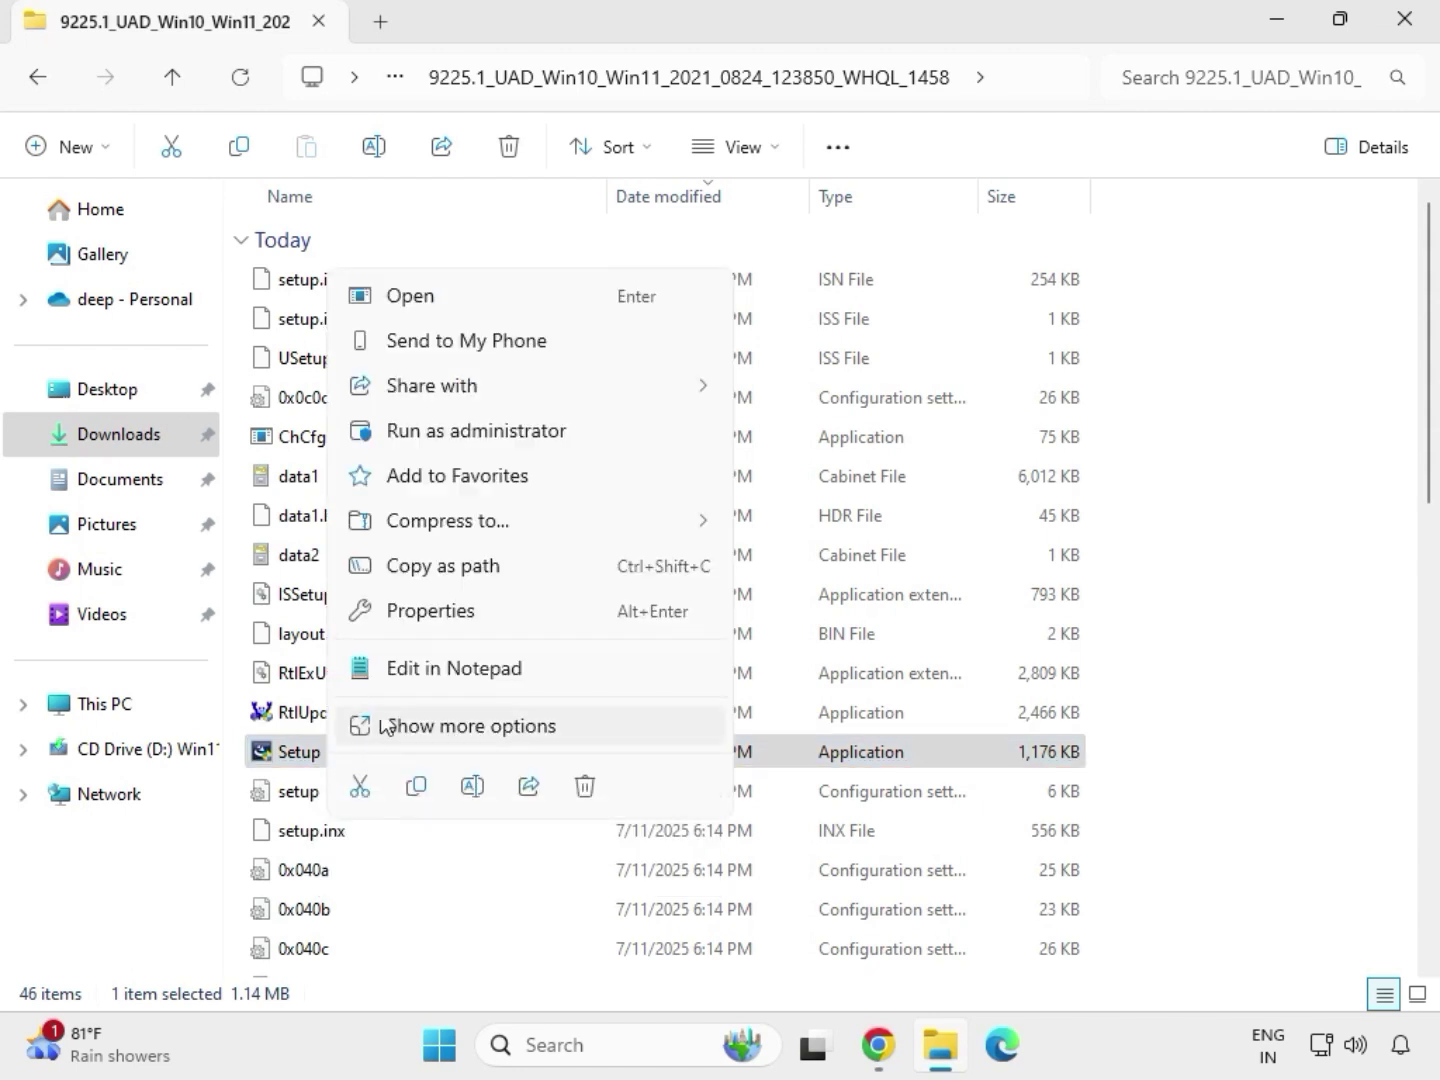
pyautogui.click(446, 438)
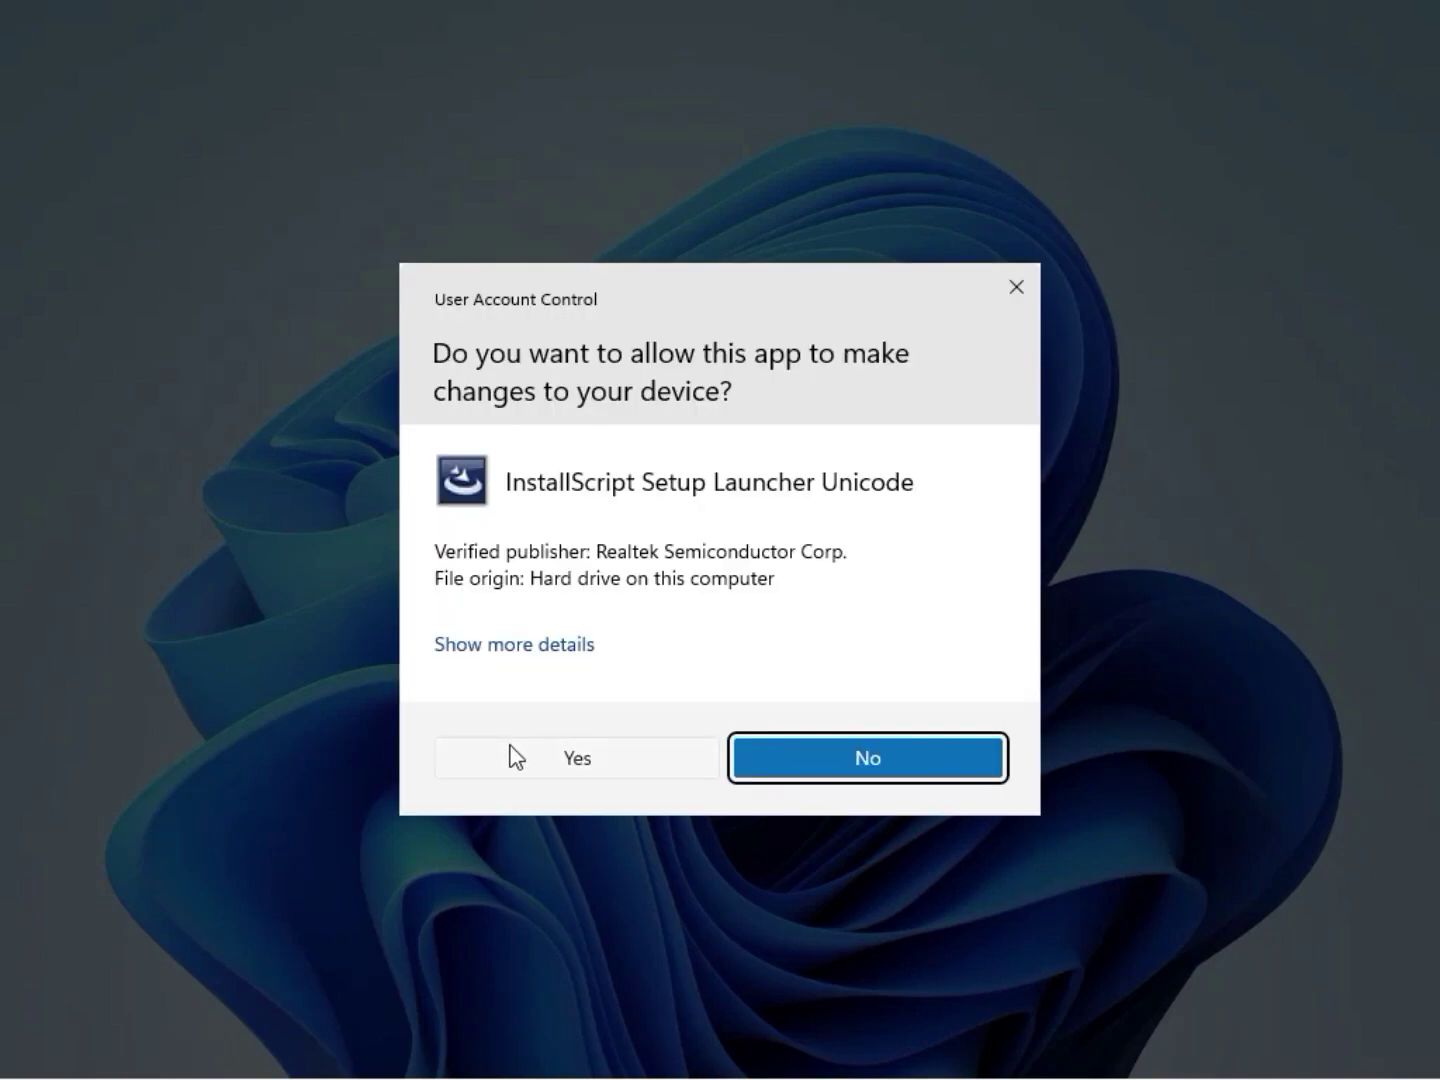
pyautogui.click(515, 757)
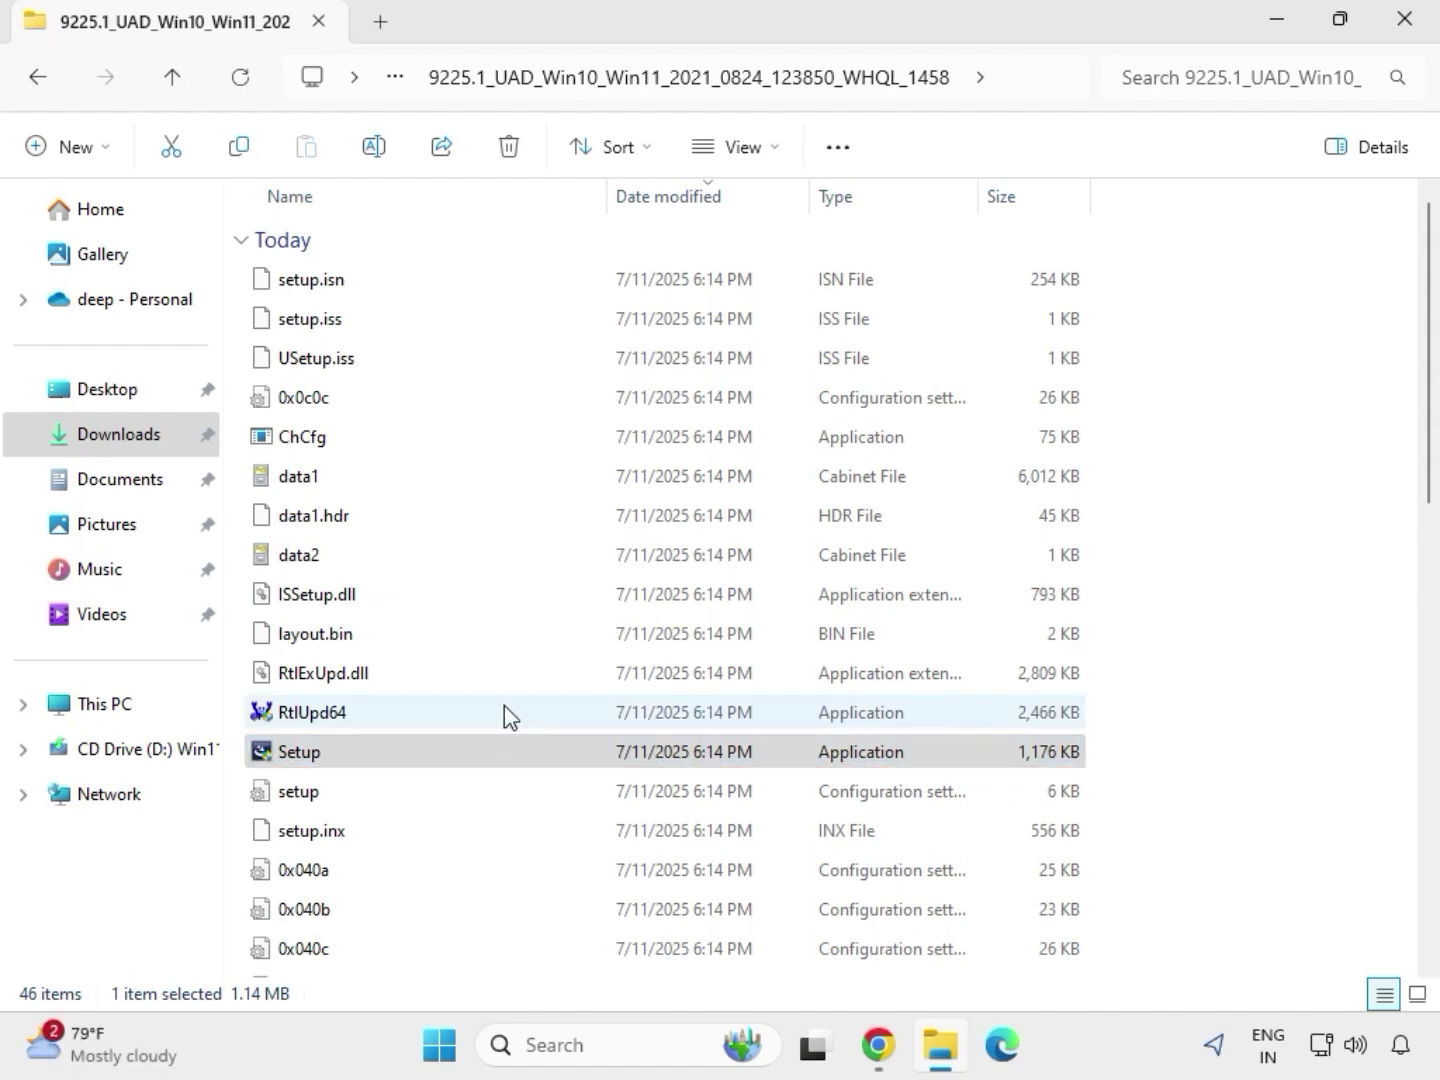
# Install the Realtek Audio Driver through its setup wizard and finish it with the option not to restart the computer now.
pyautogui.moveTo(504, 706)
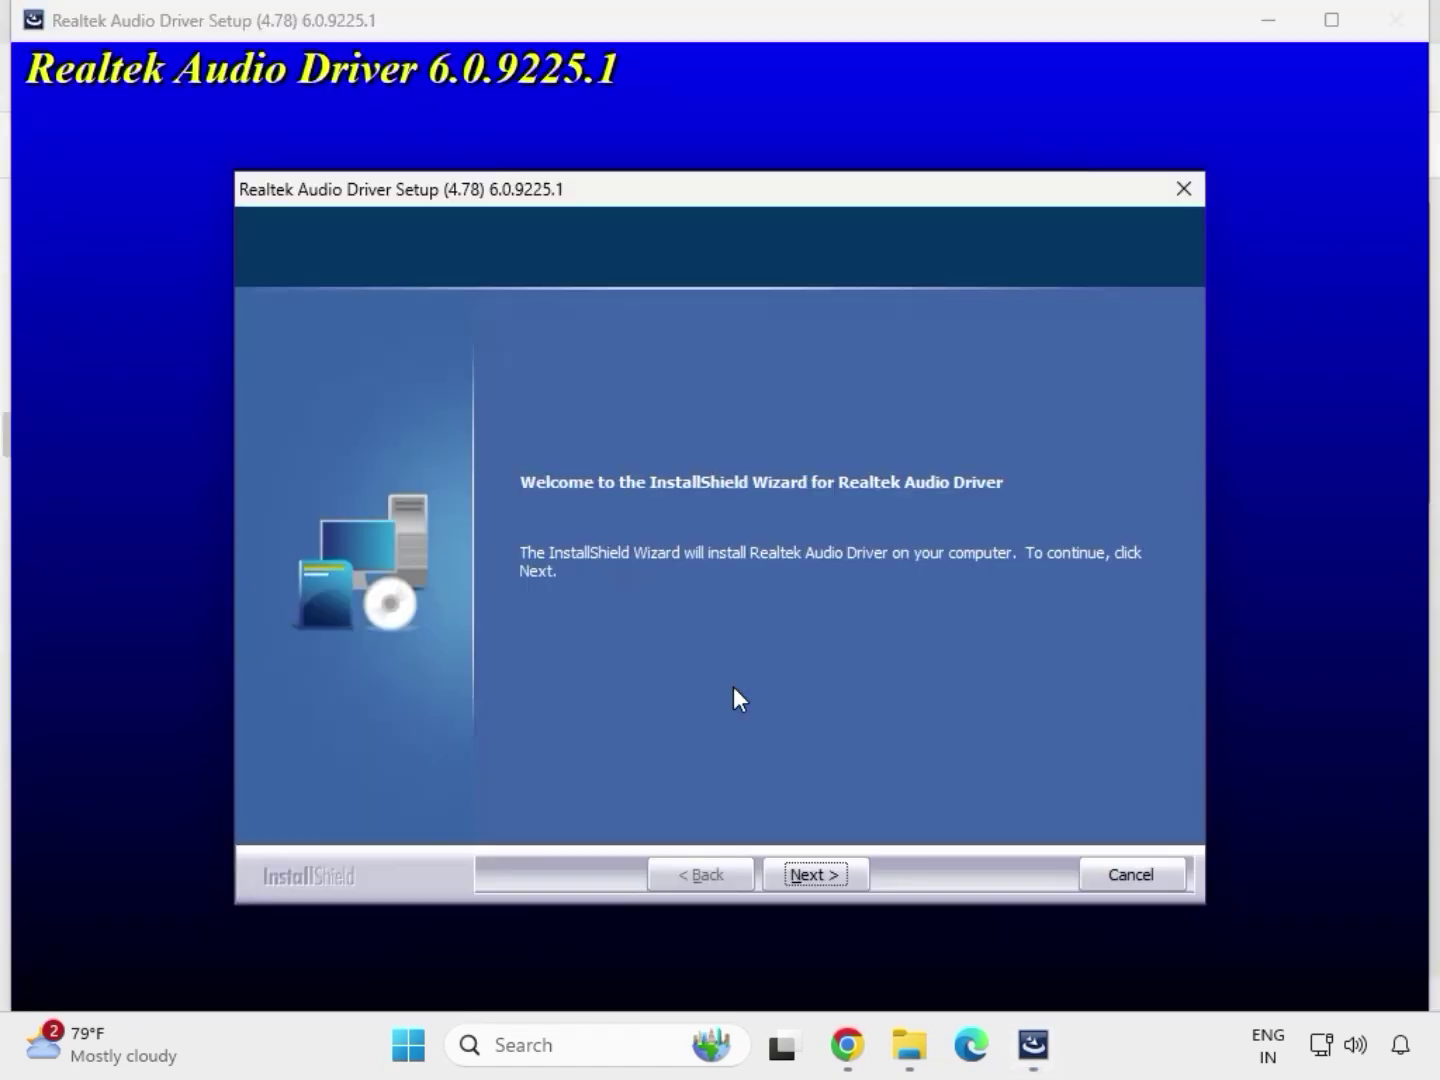
pyautogui.click(816, 869)
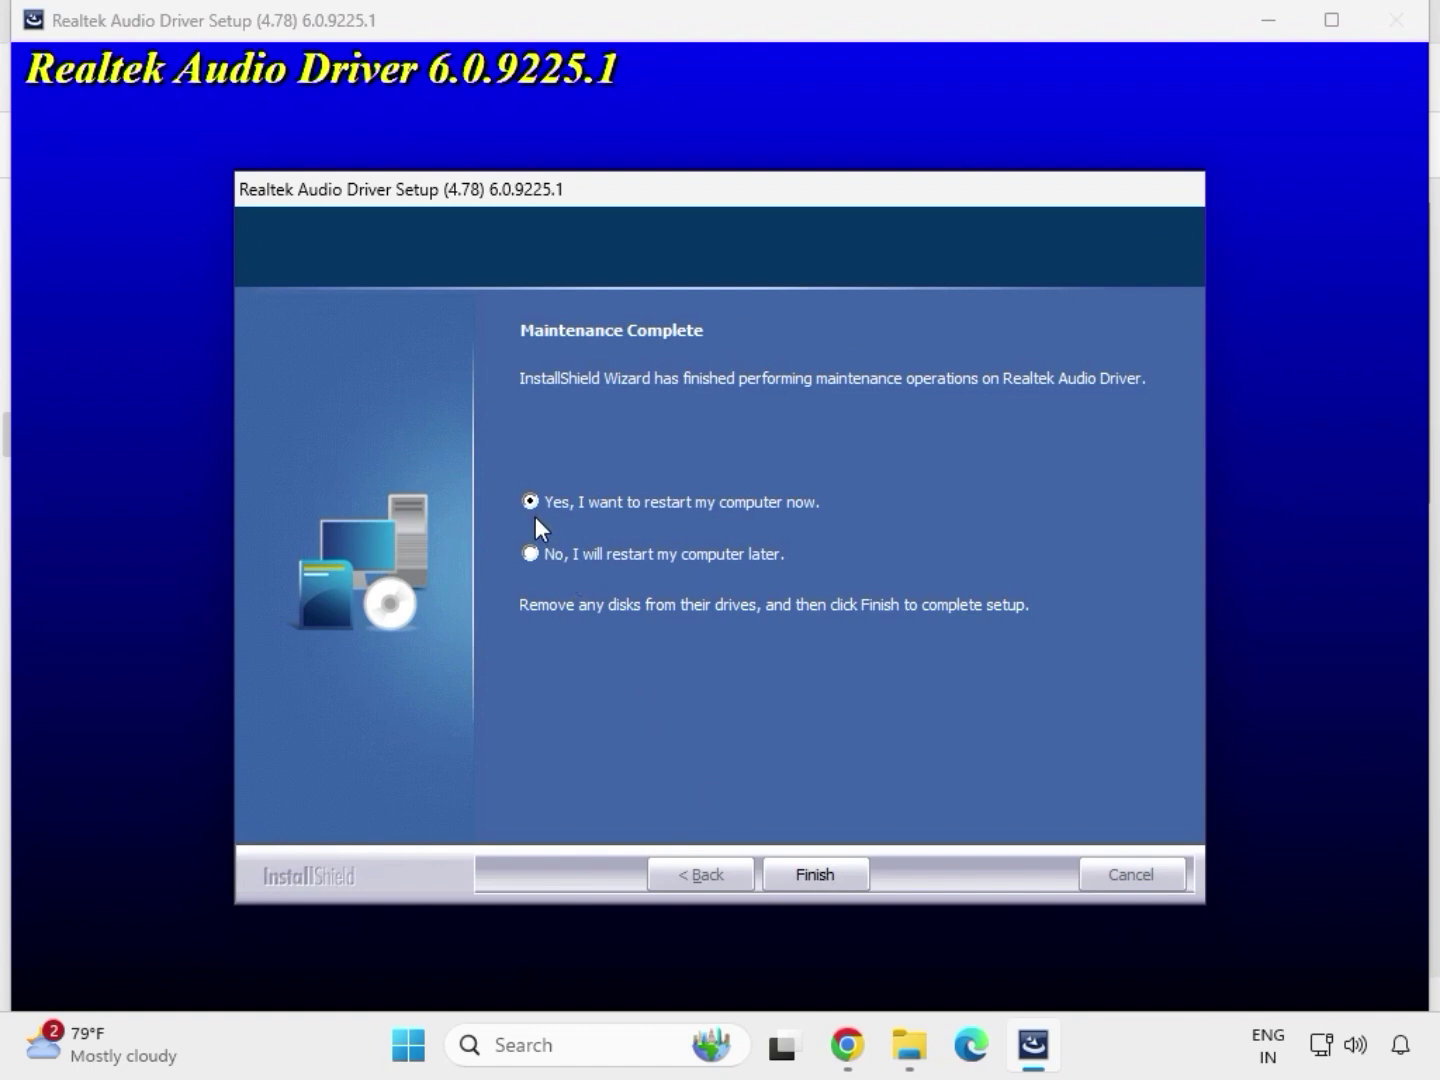
pyautogui.click(810, 873)
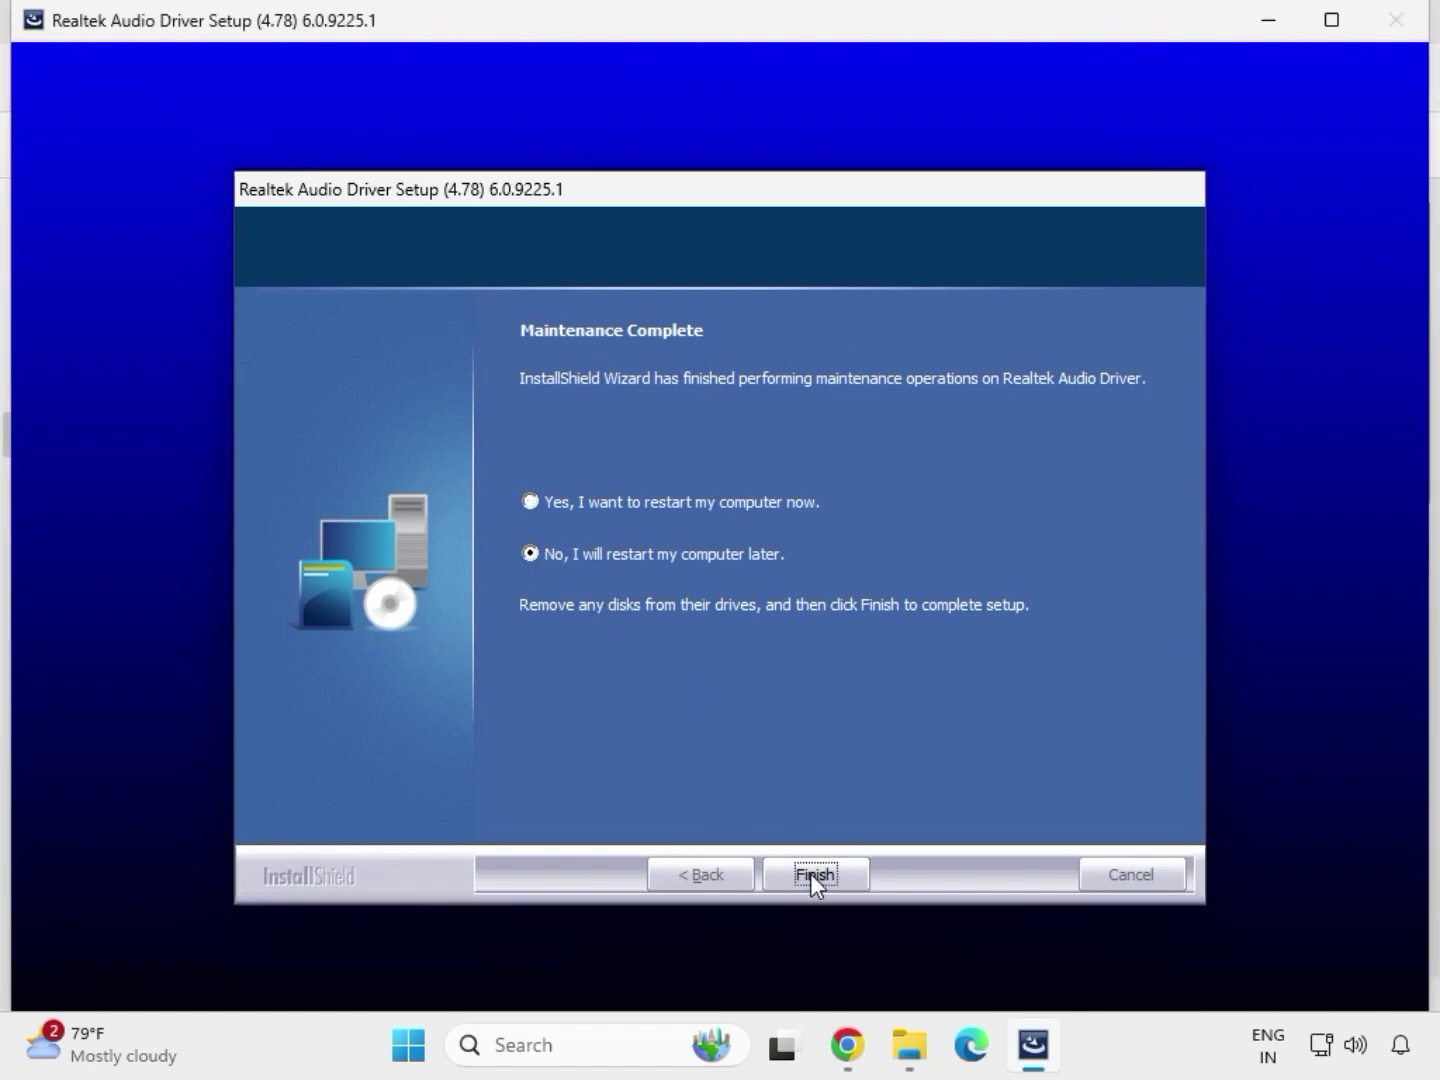